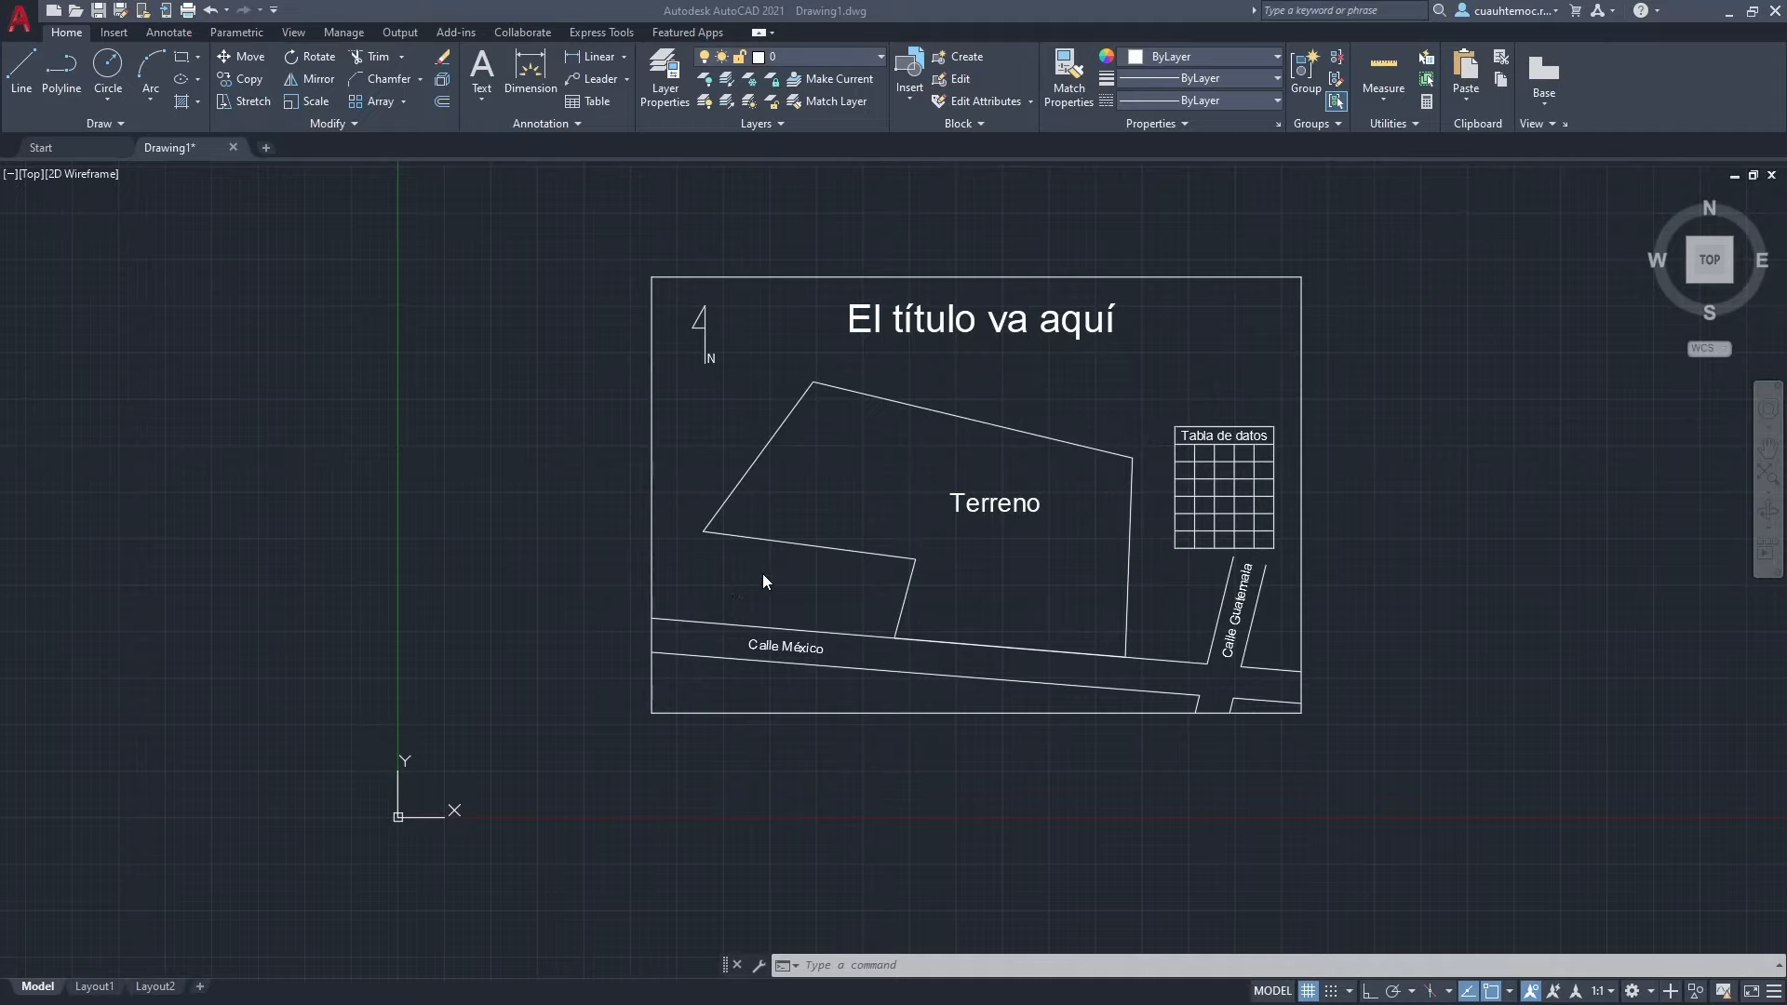
Open the plot settings for the model and choose DWG To PDF.pc3 as the plotter.
left_click(1765, 473)
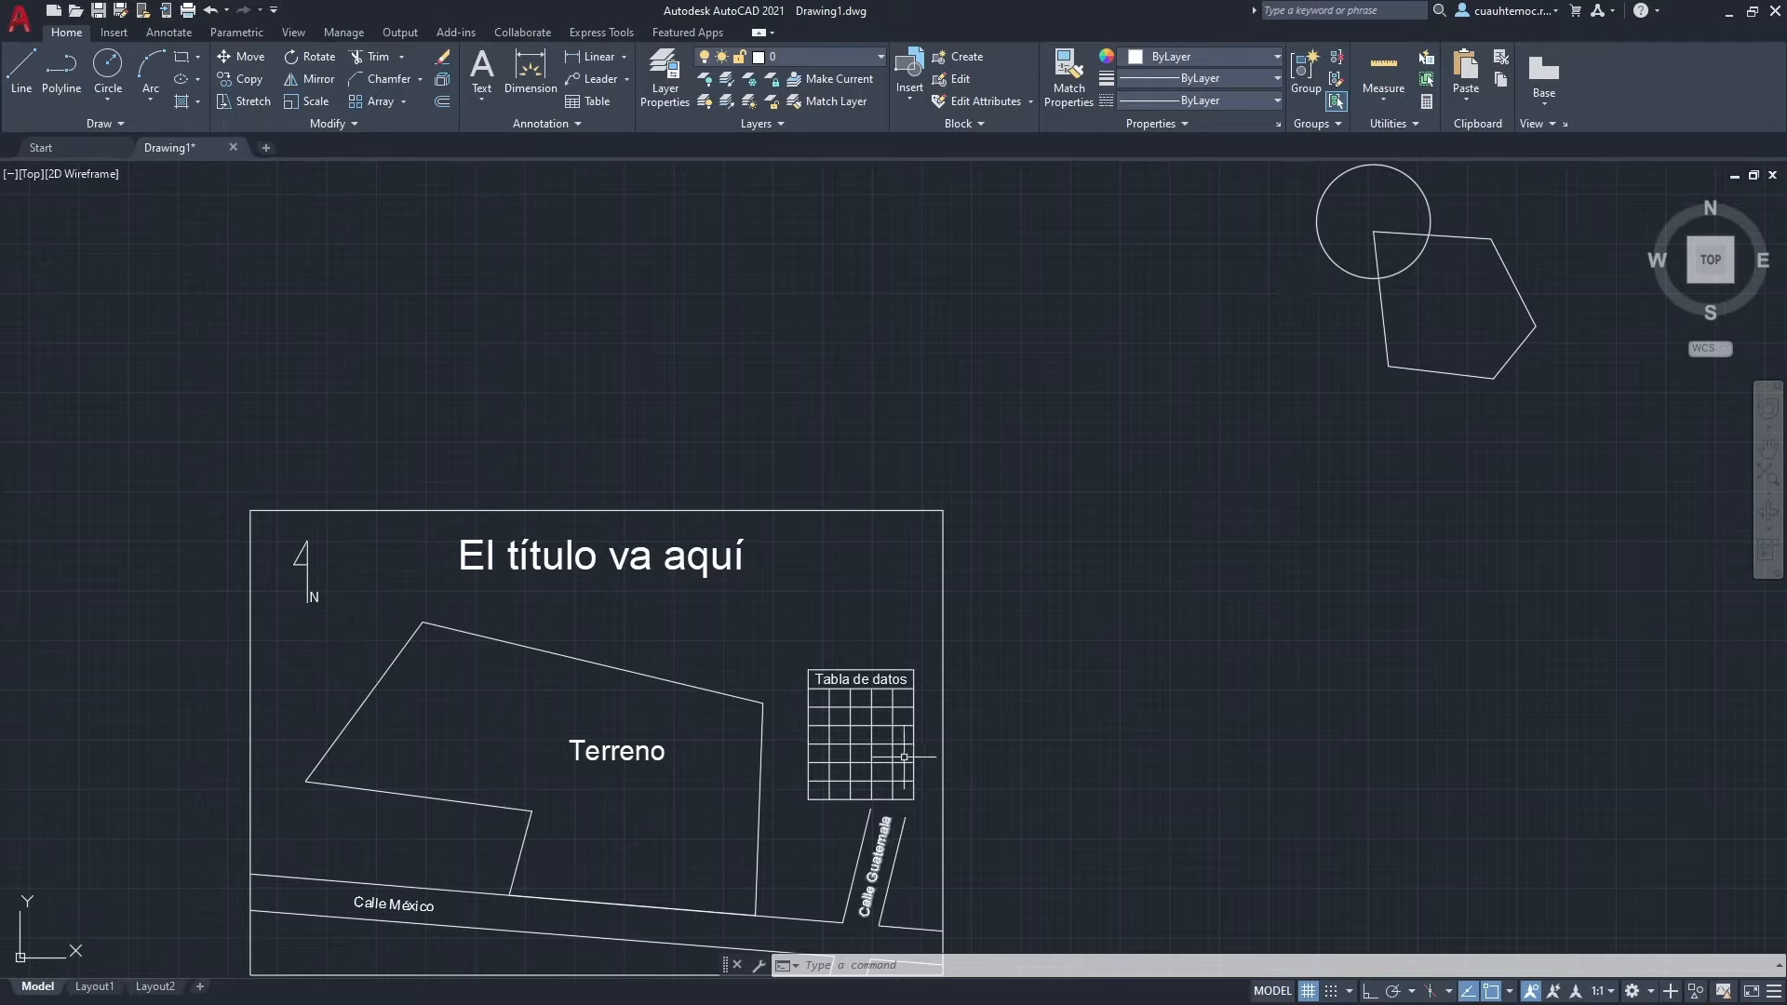
mouse_move(944, 514)
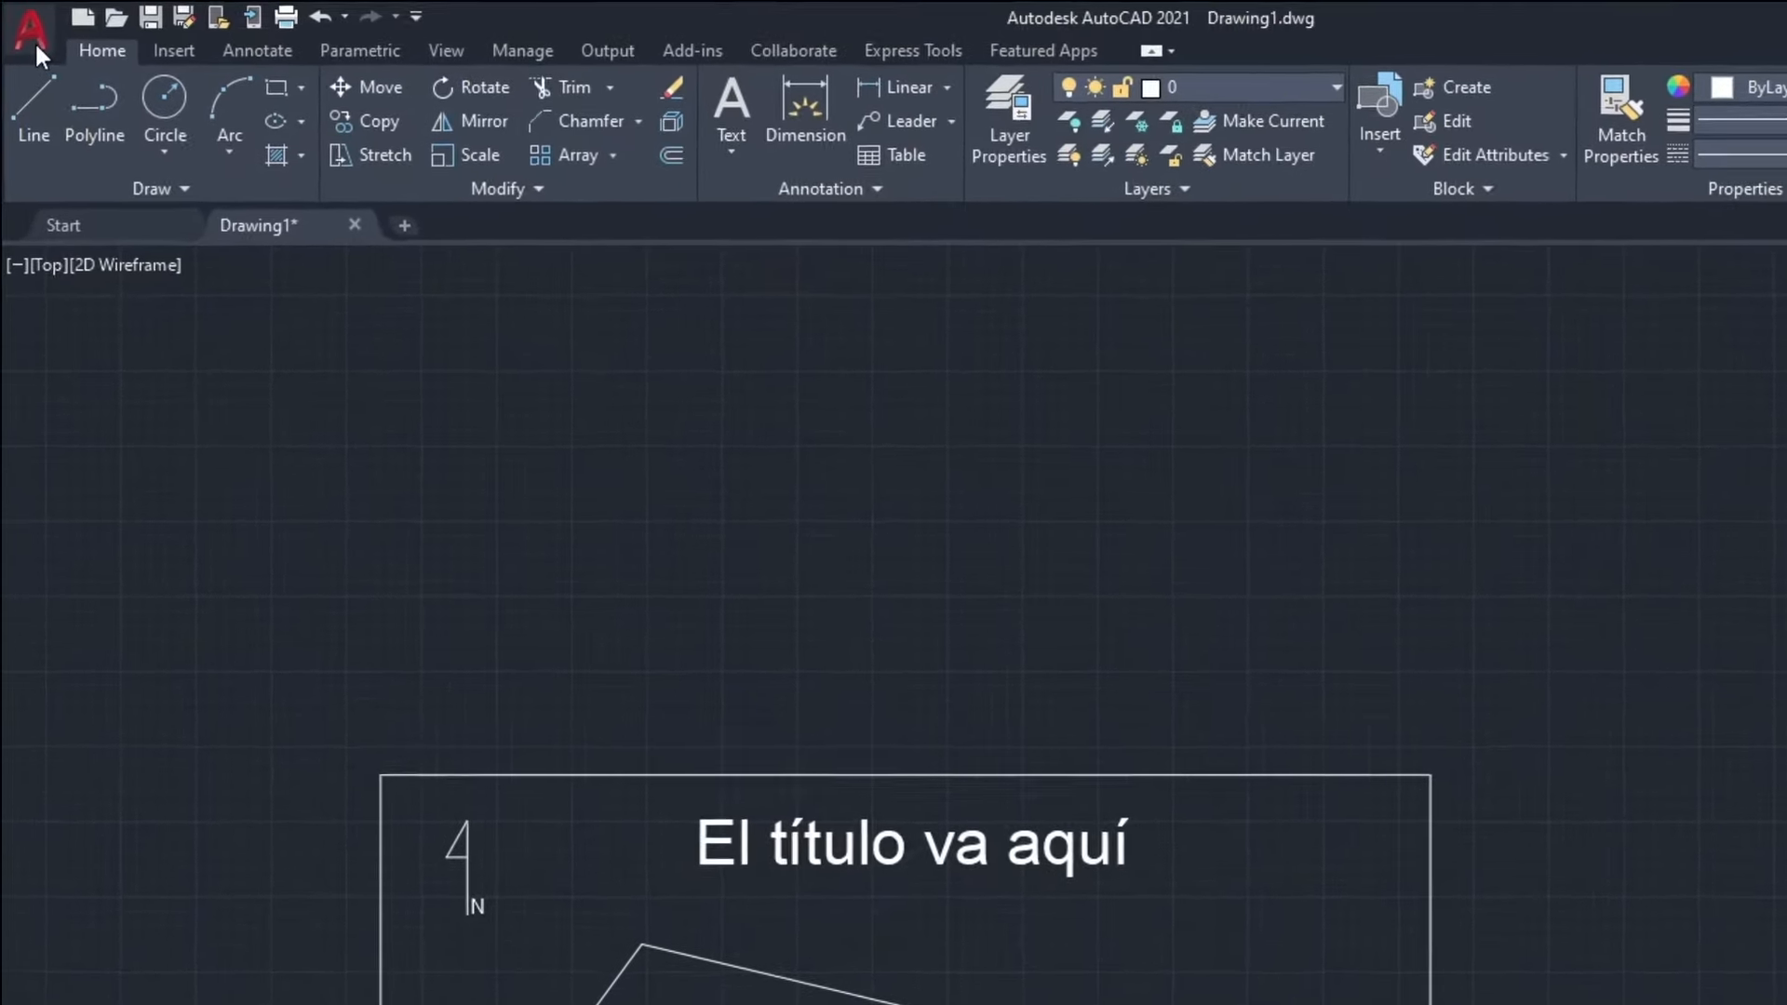
left_click(32, 36)
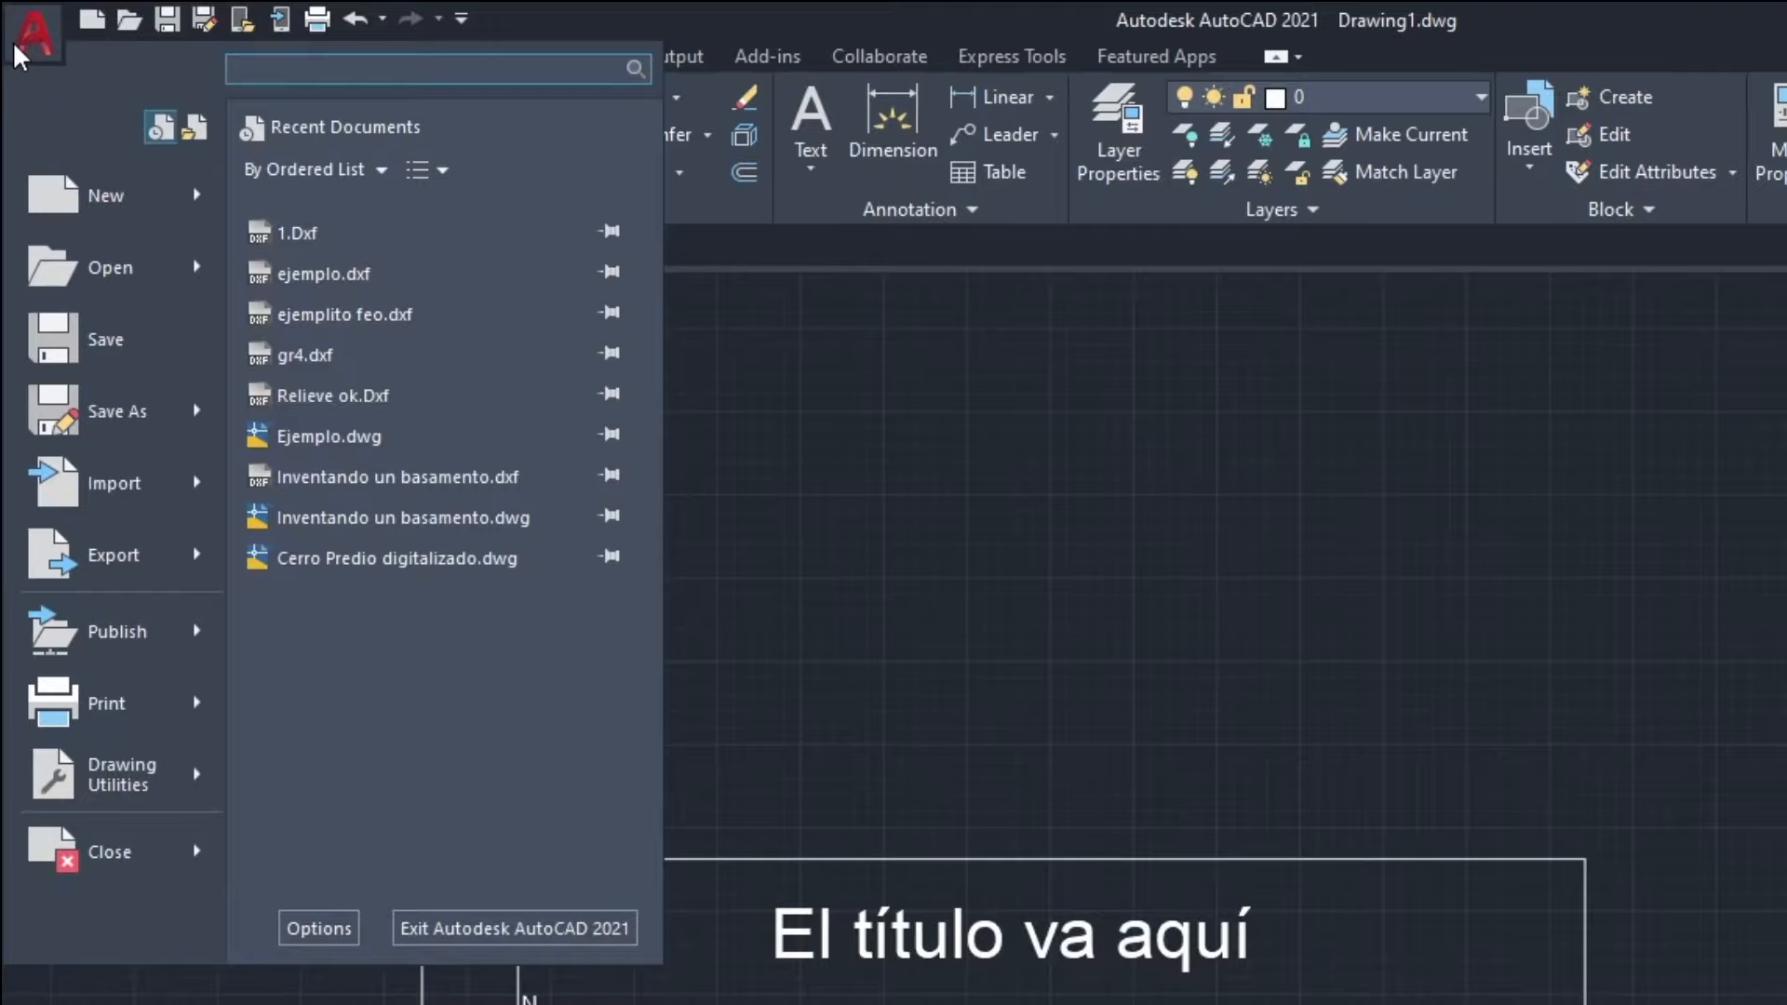
left_click(130, 724)
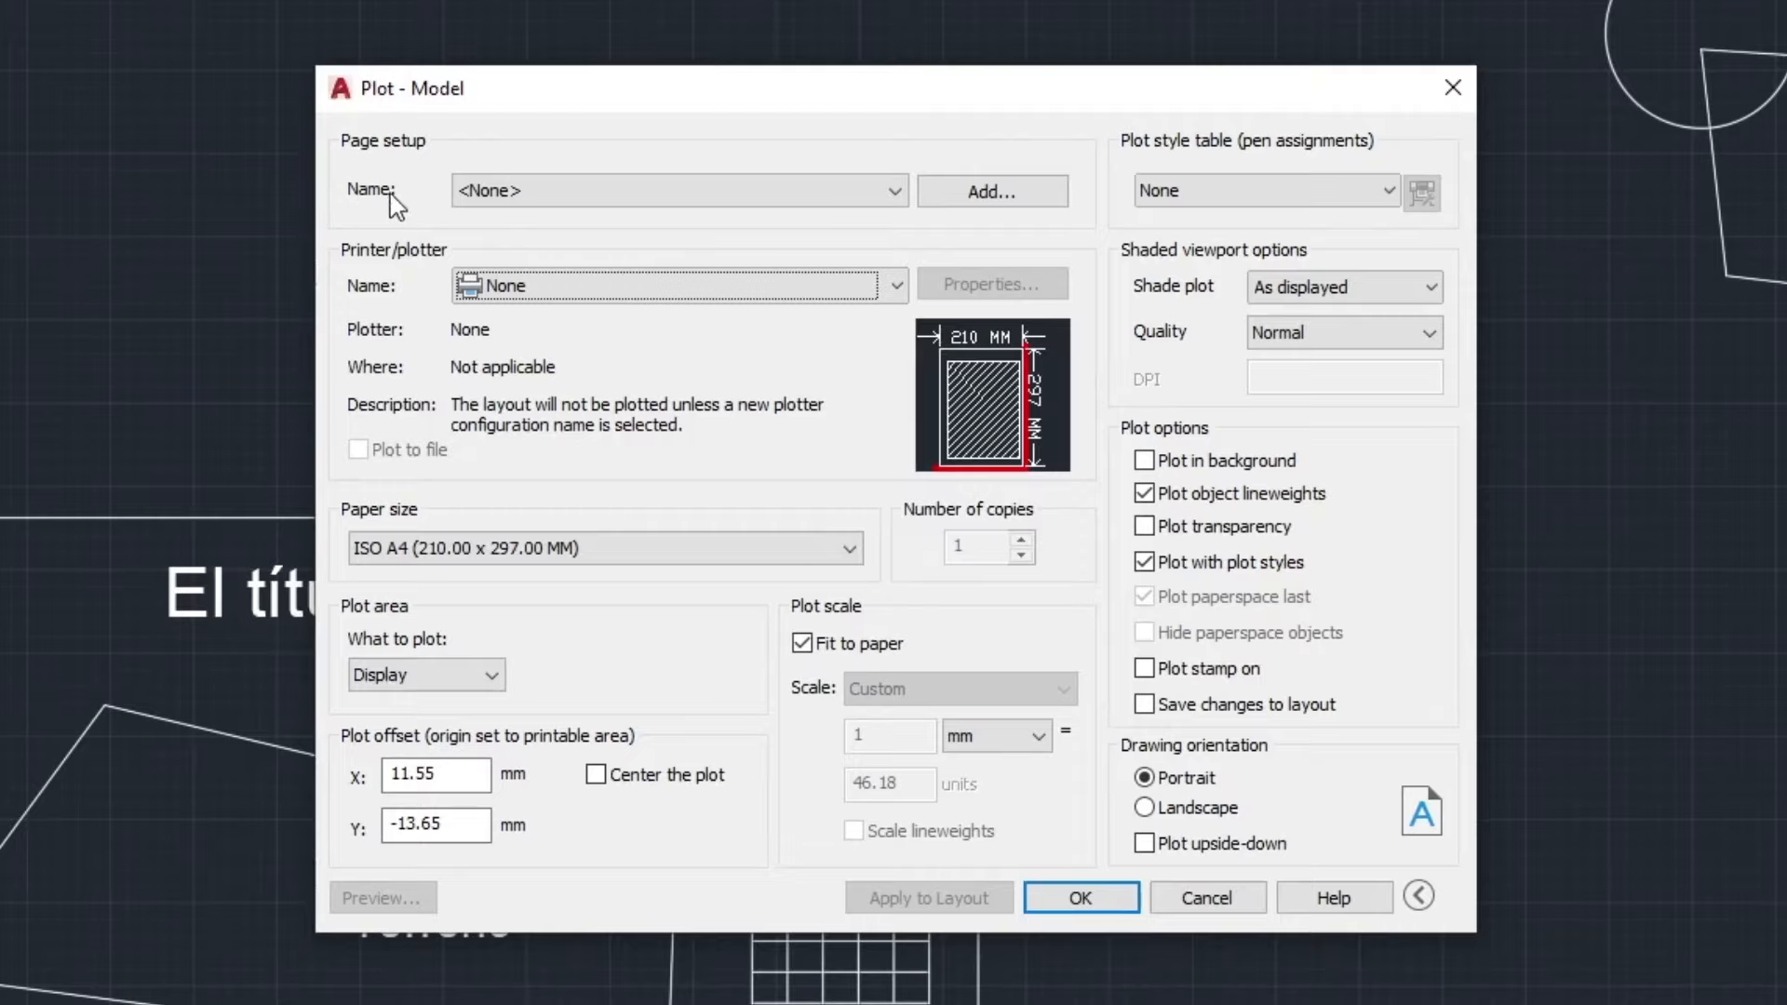
left_click(897, 193)
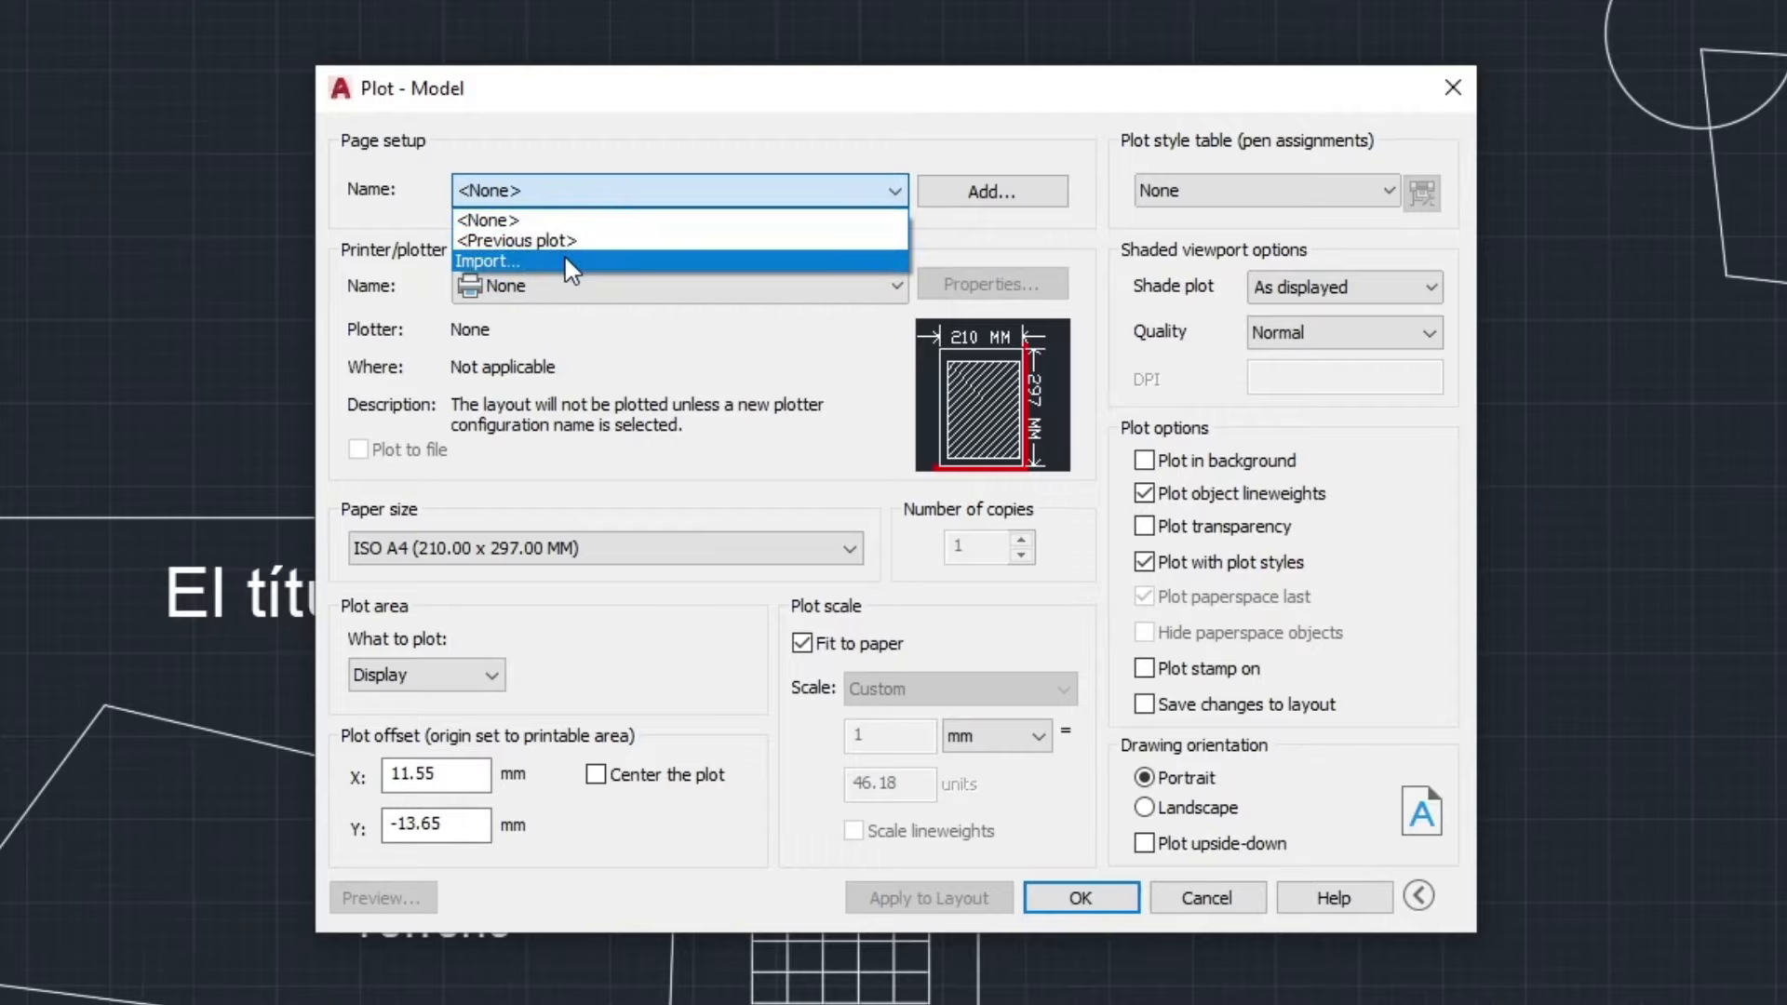
left_click(620, 144)
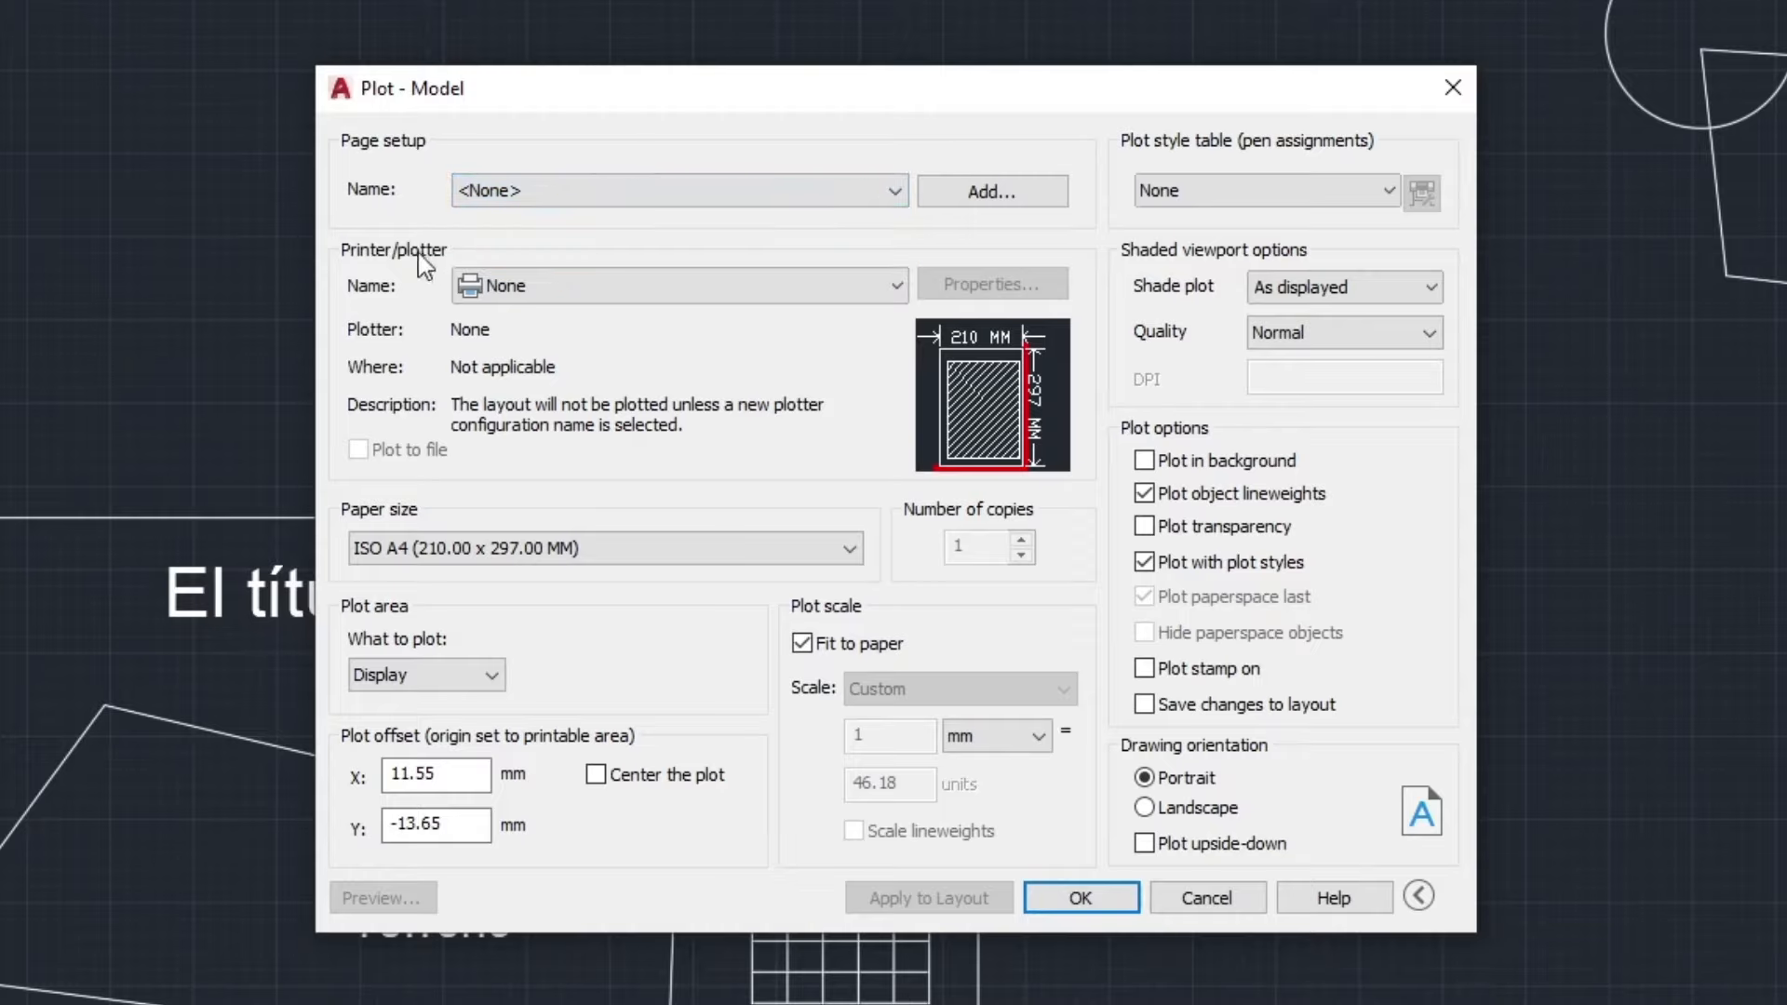
left_click(864, 289)
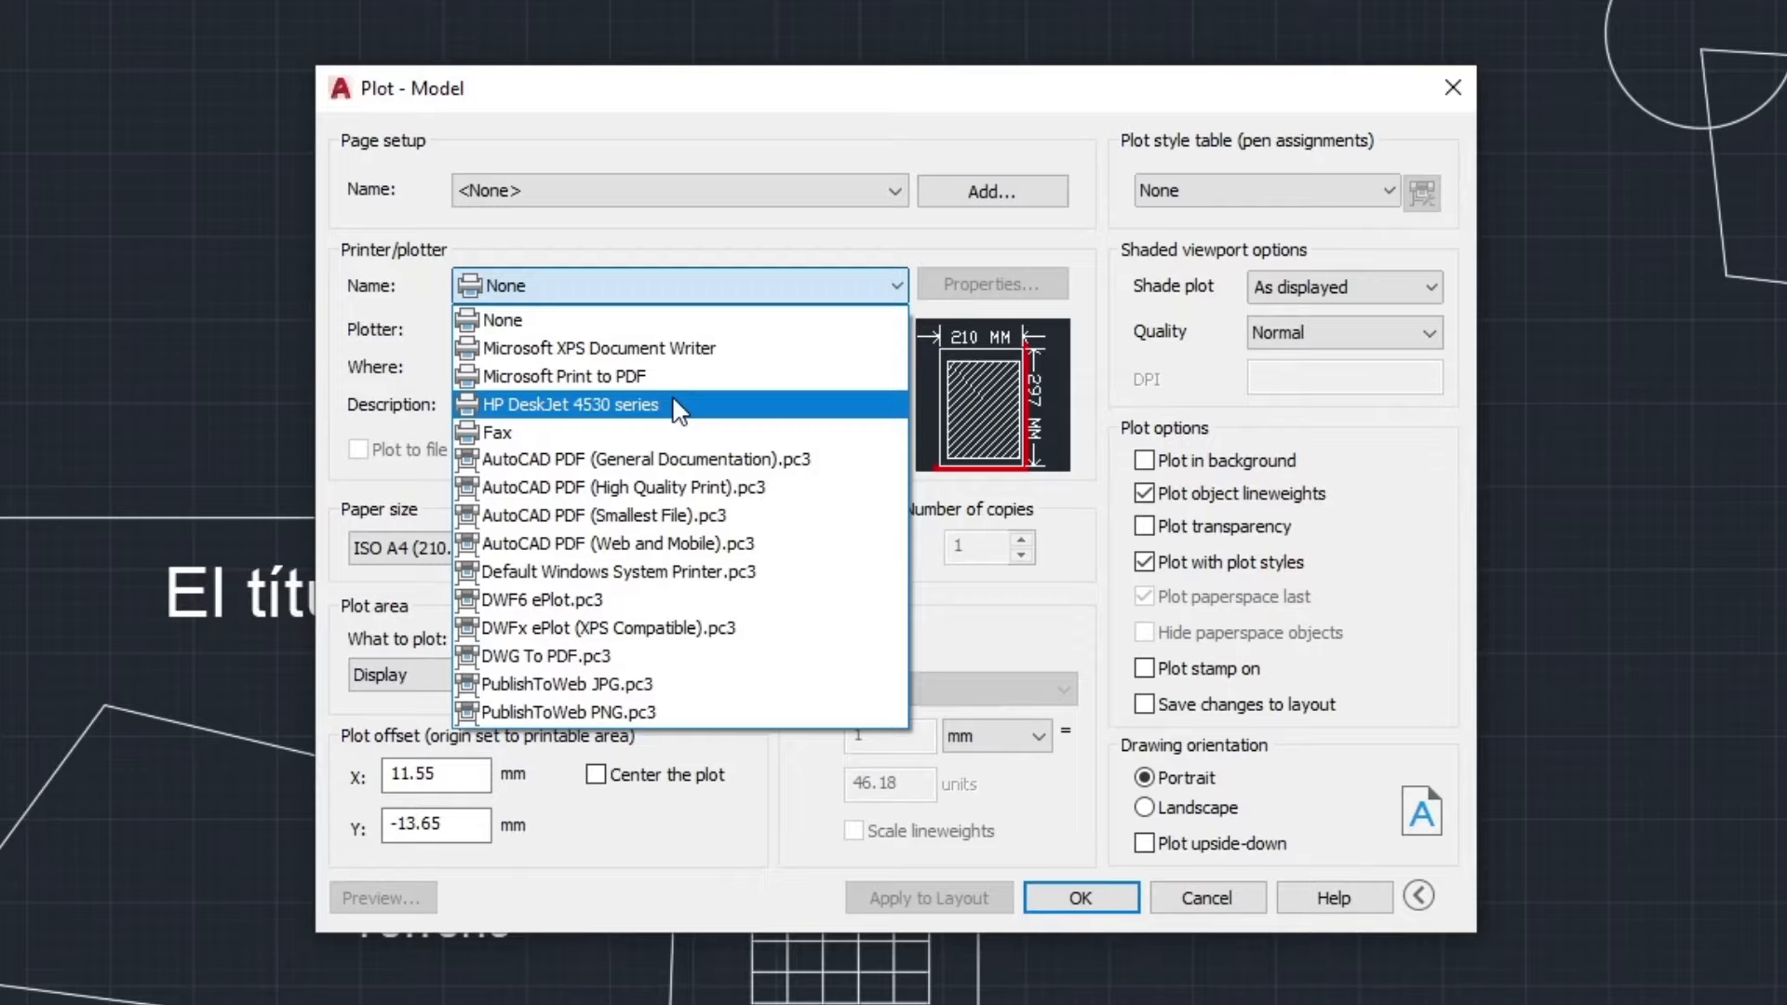
left_click(574, 659)
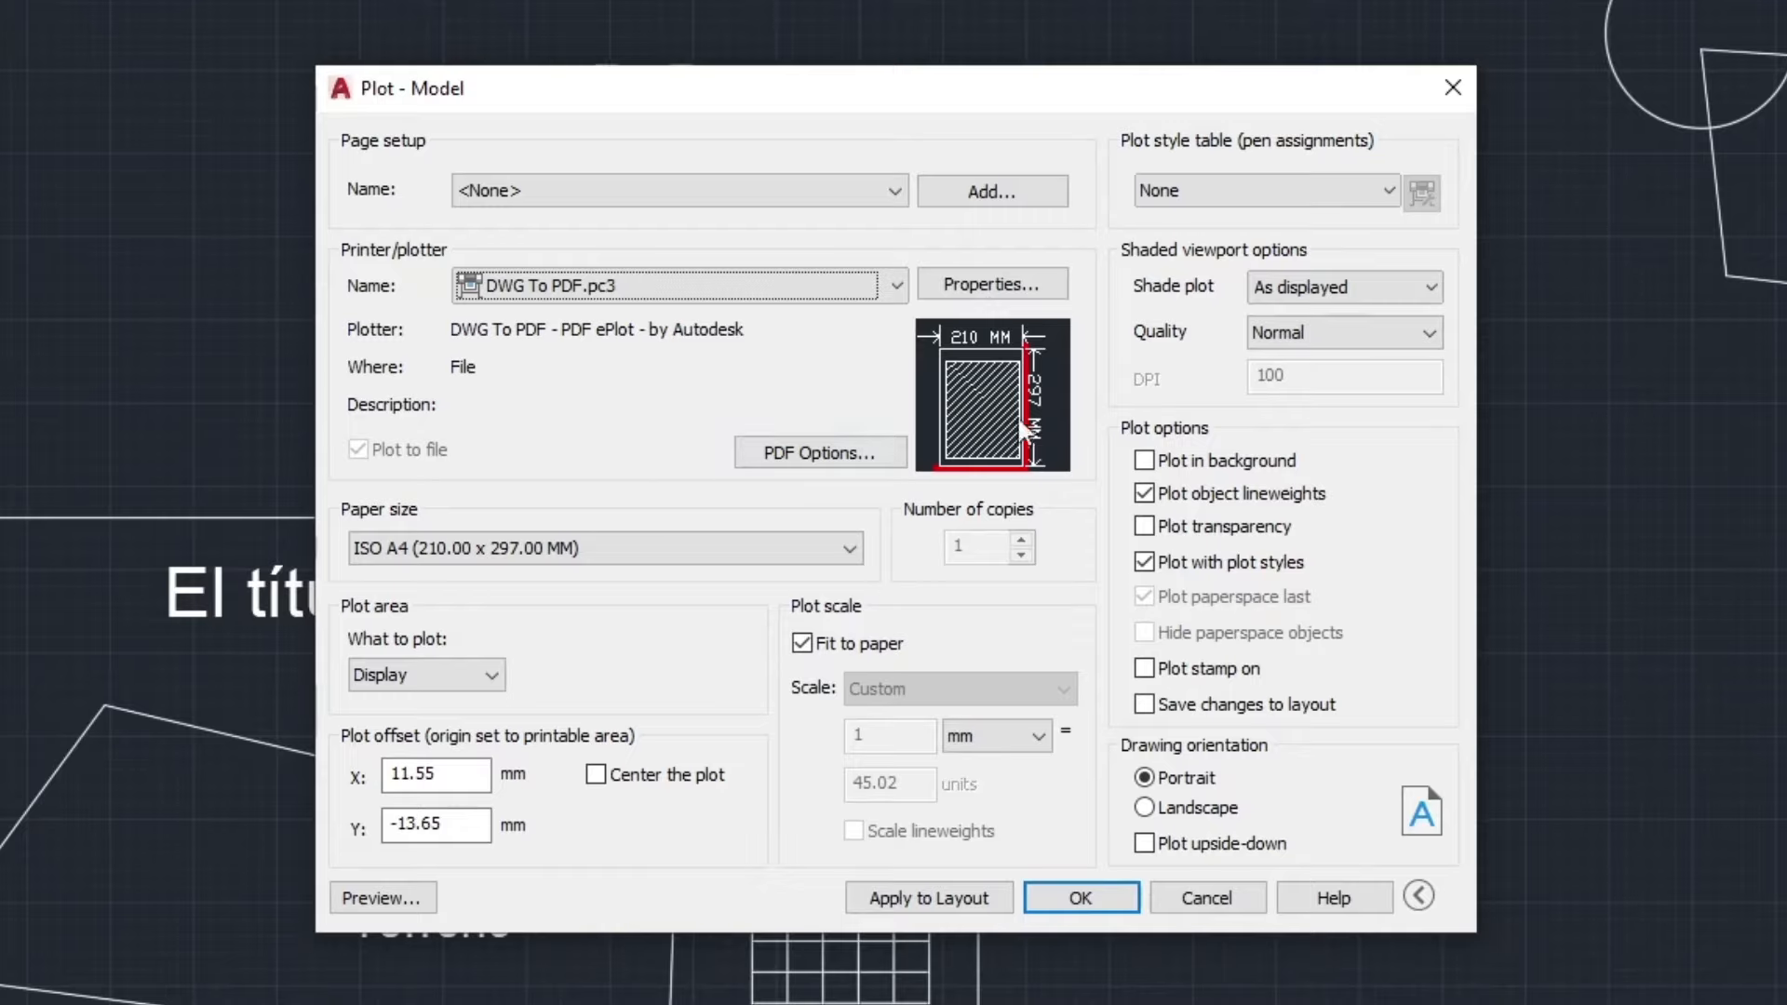
Review the paper sizes available for the PDF plotter, keeping ISO A4 (210.00 x 297.00 MM).
mouse_move(997, 377)
mouse_move(959, 474)
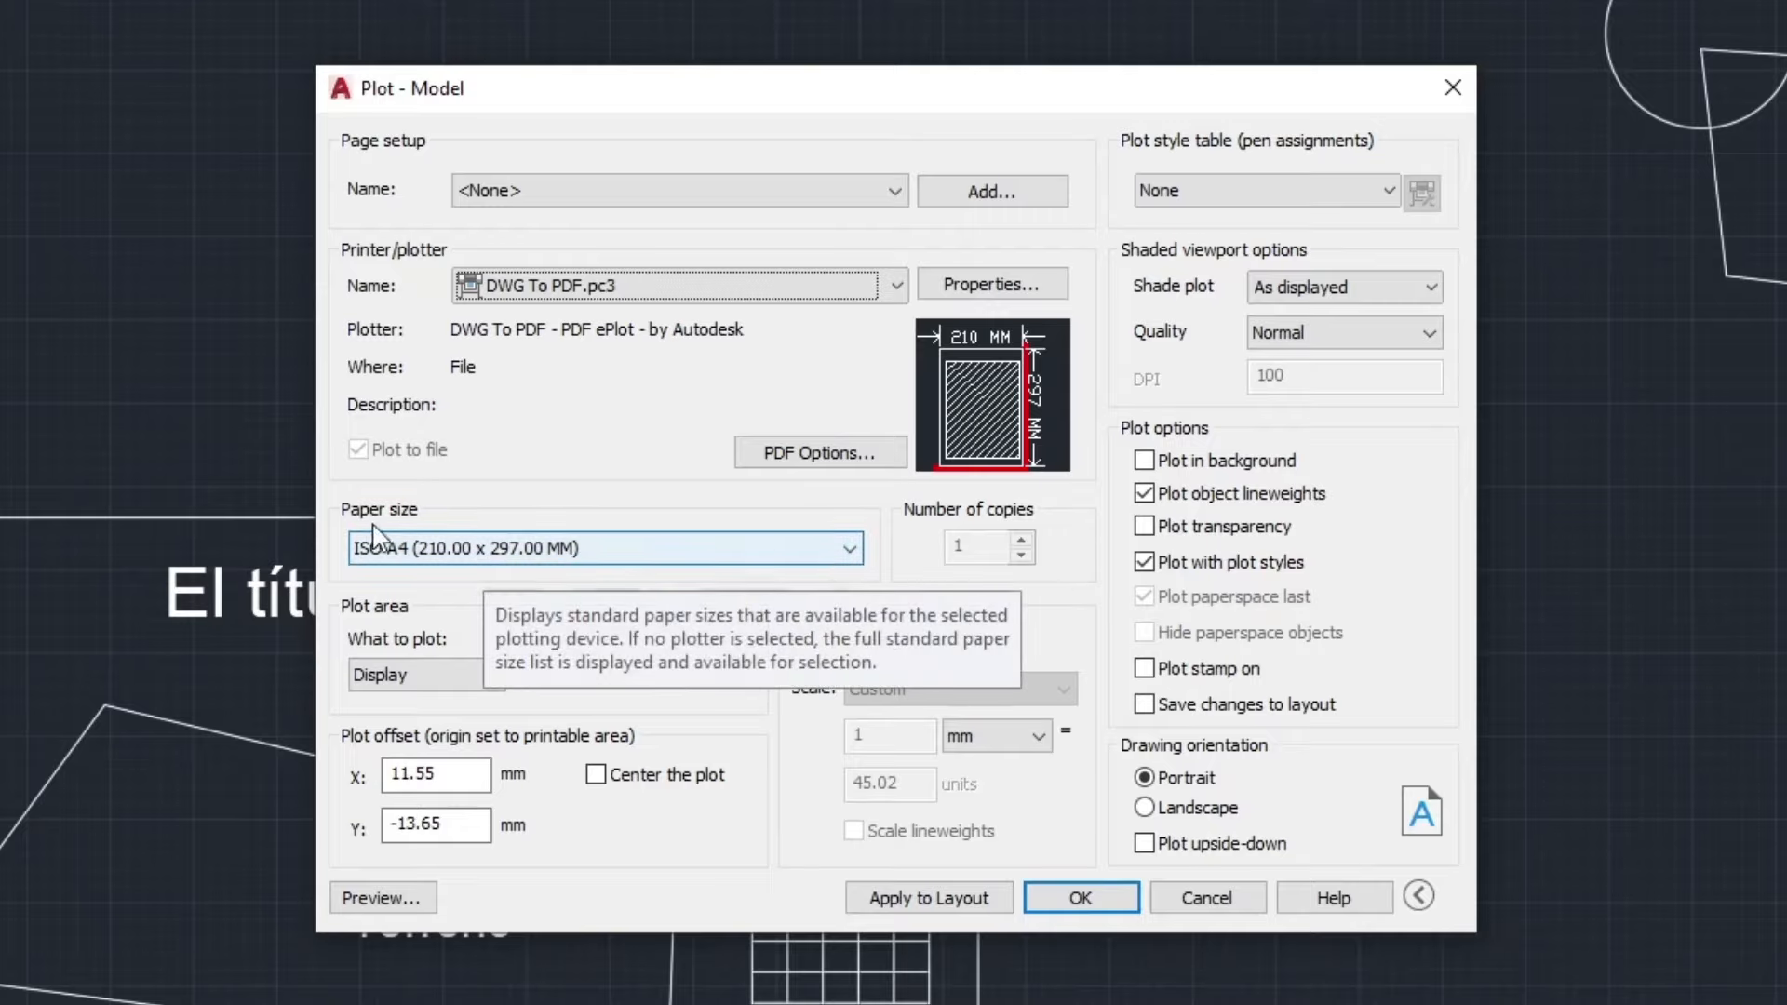
left_click(835, 549)
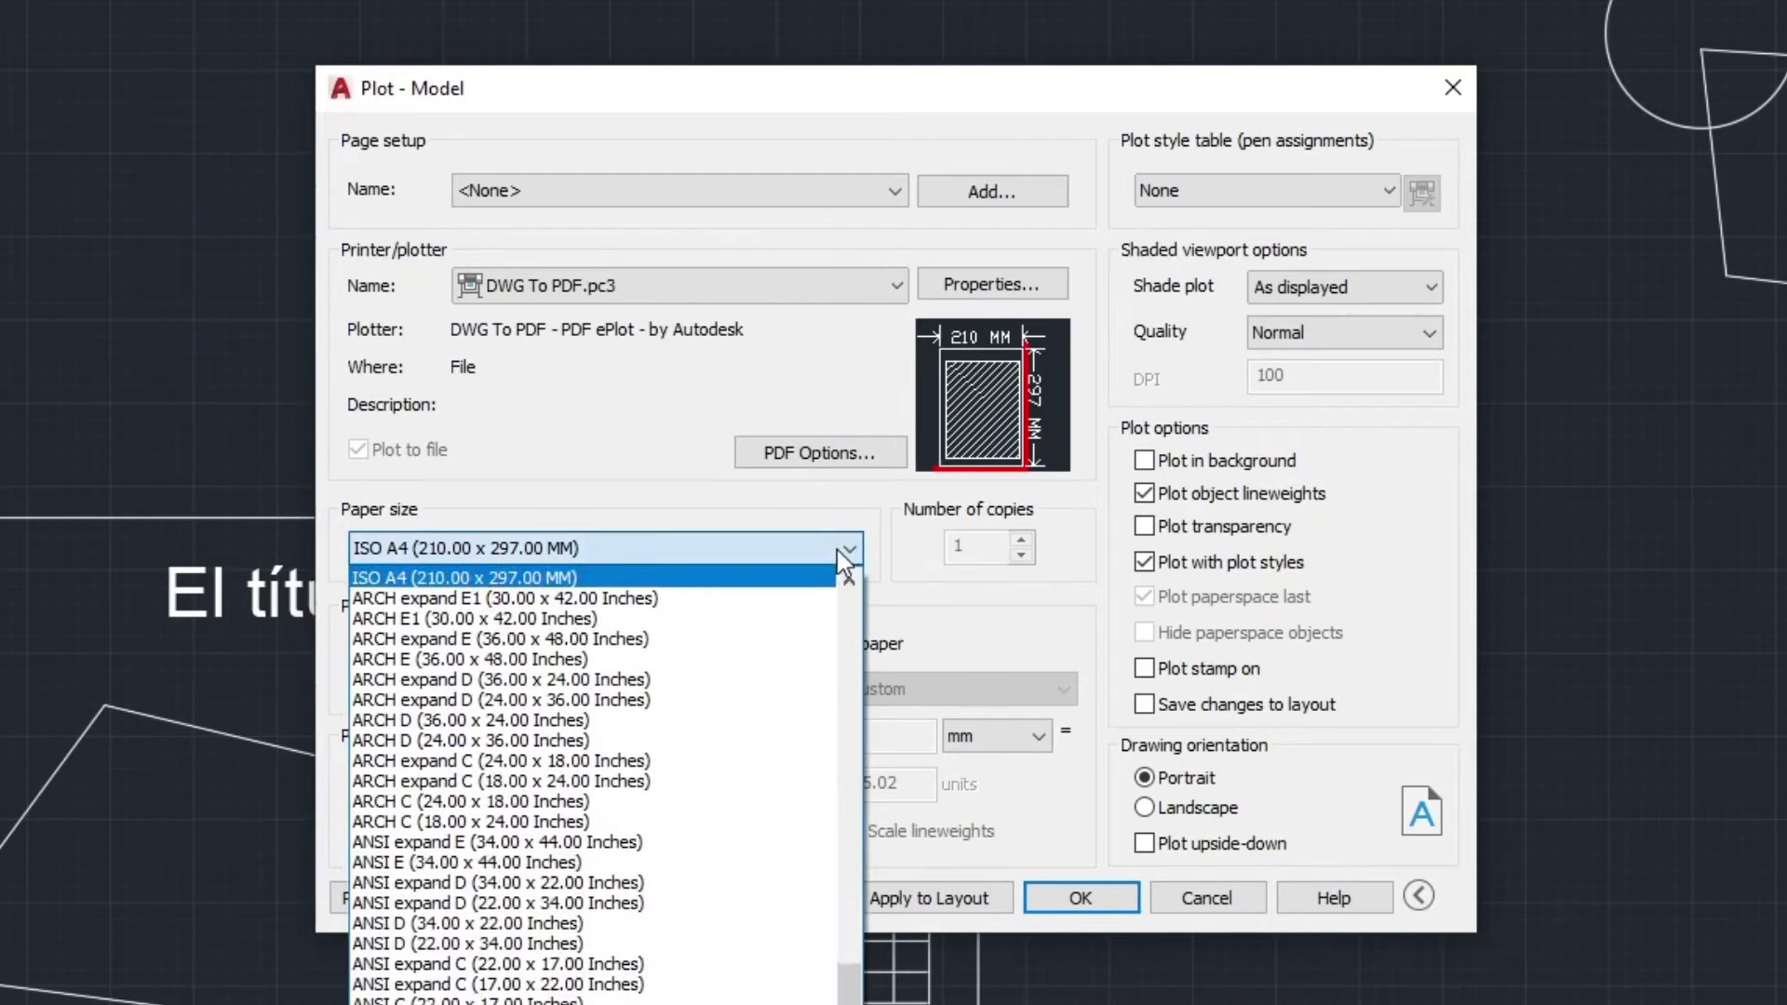
scroll(596, 781, "up", 15)
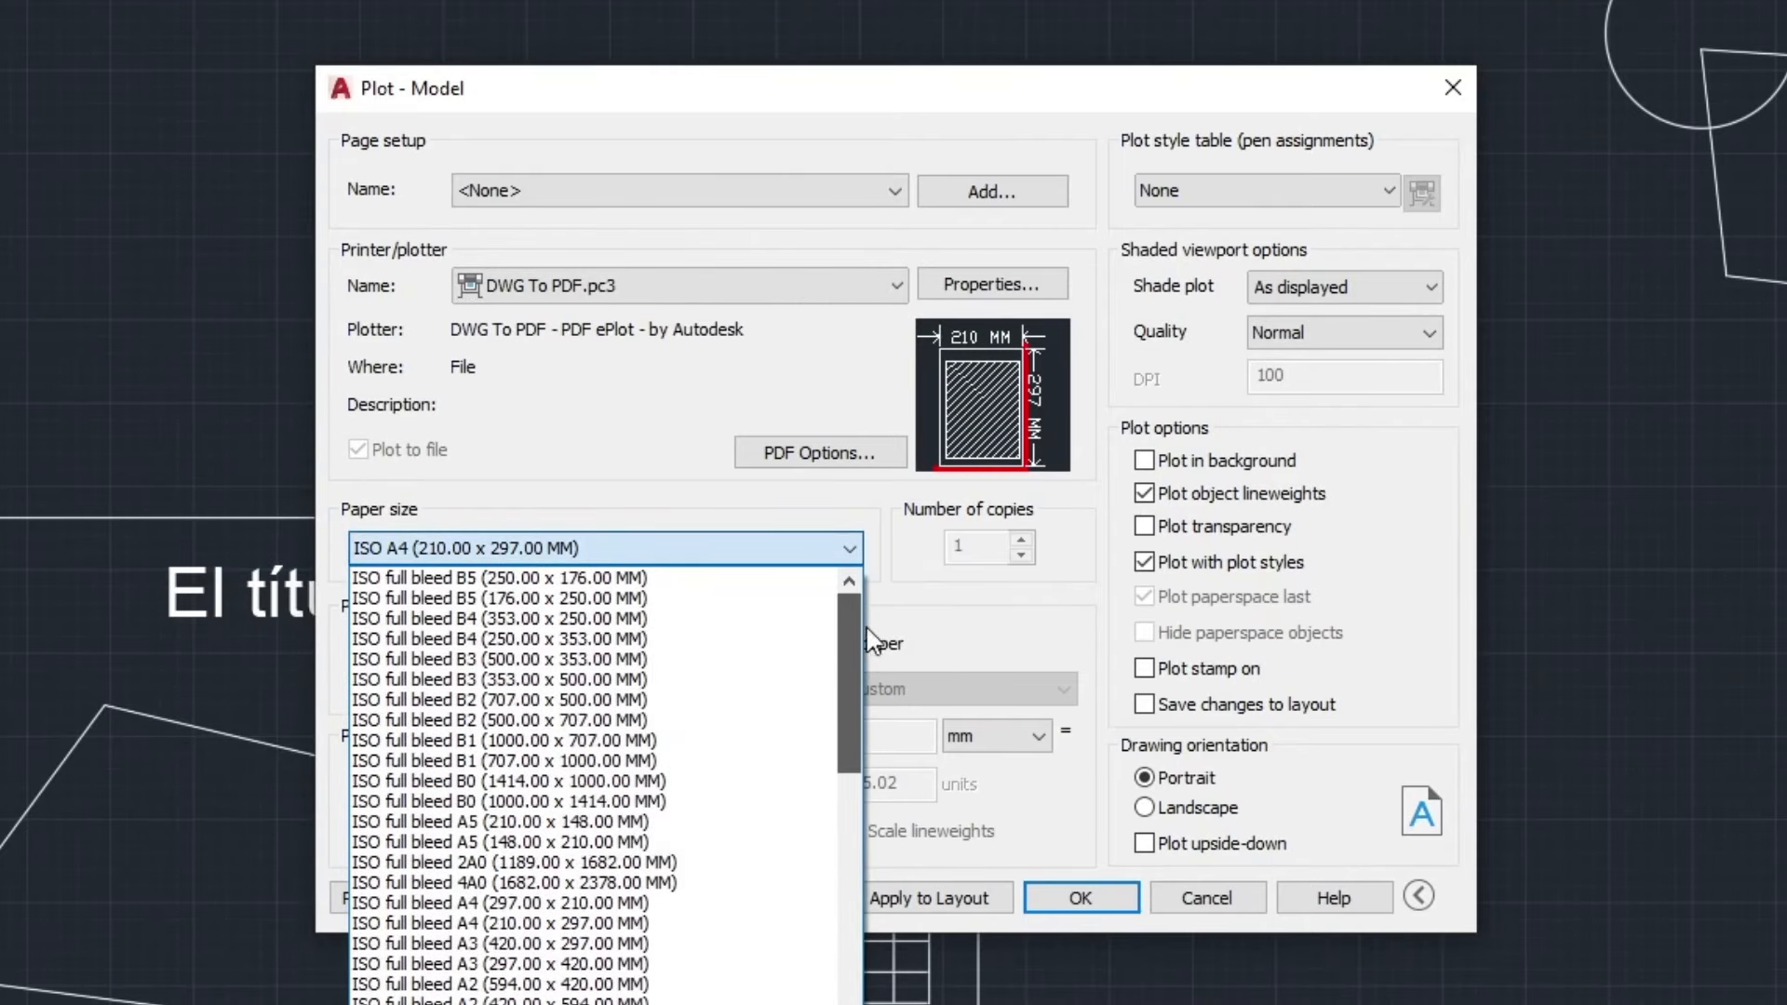
left_click(893, 532)
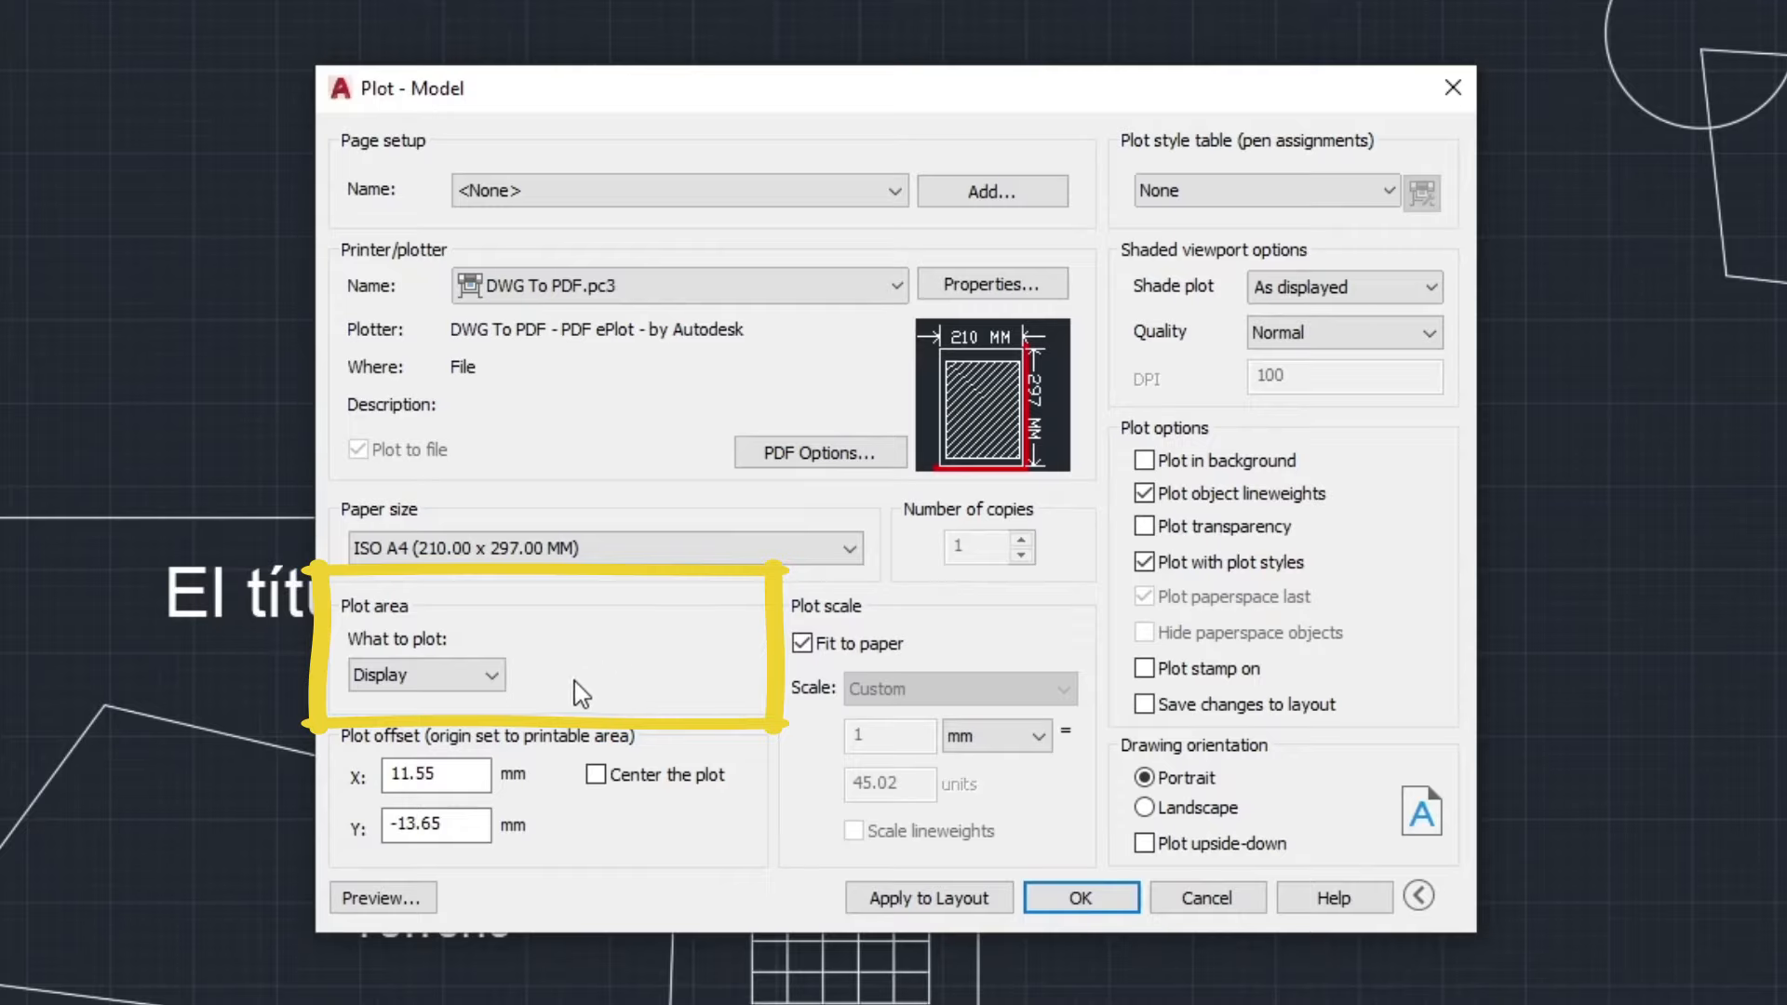
Try the Extents and Limits options for the area to plot.
left_click(499, 680)
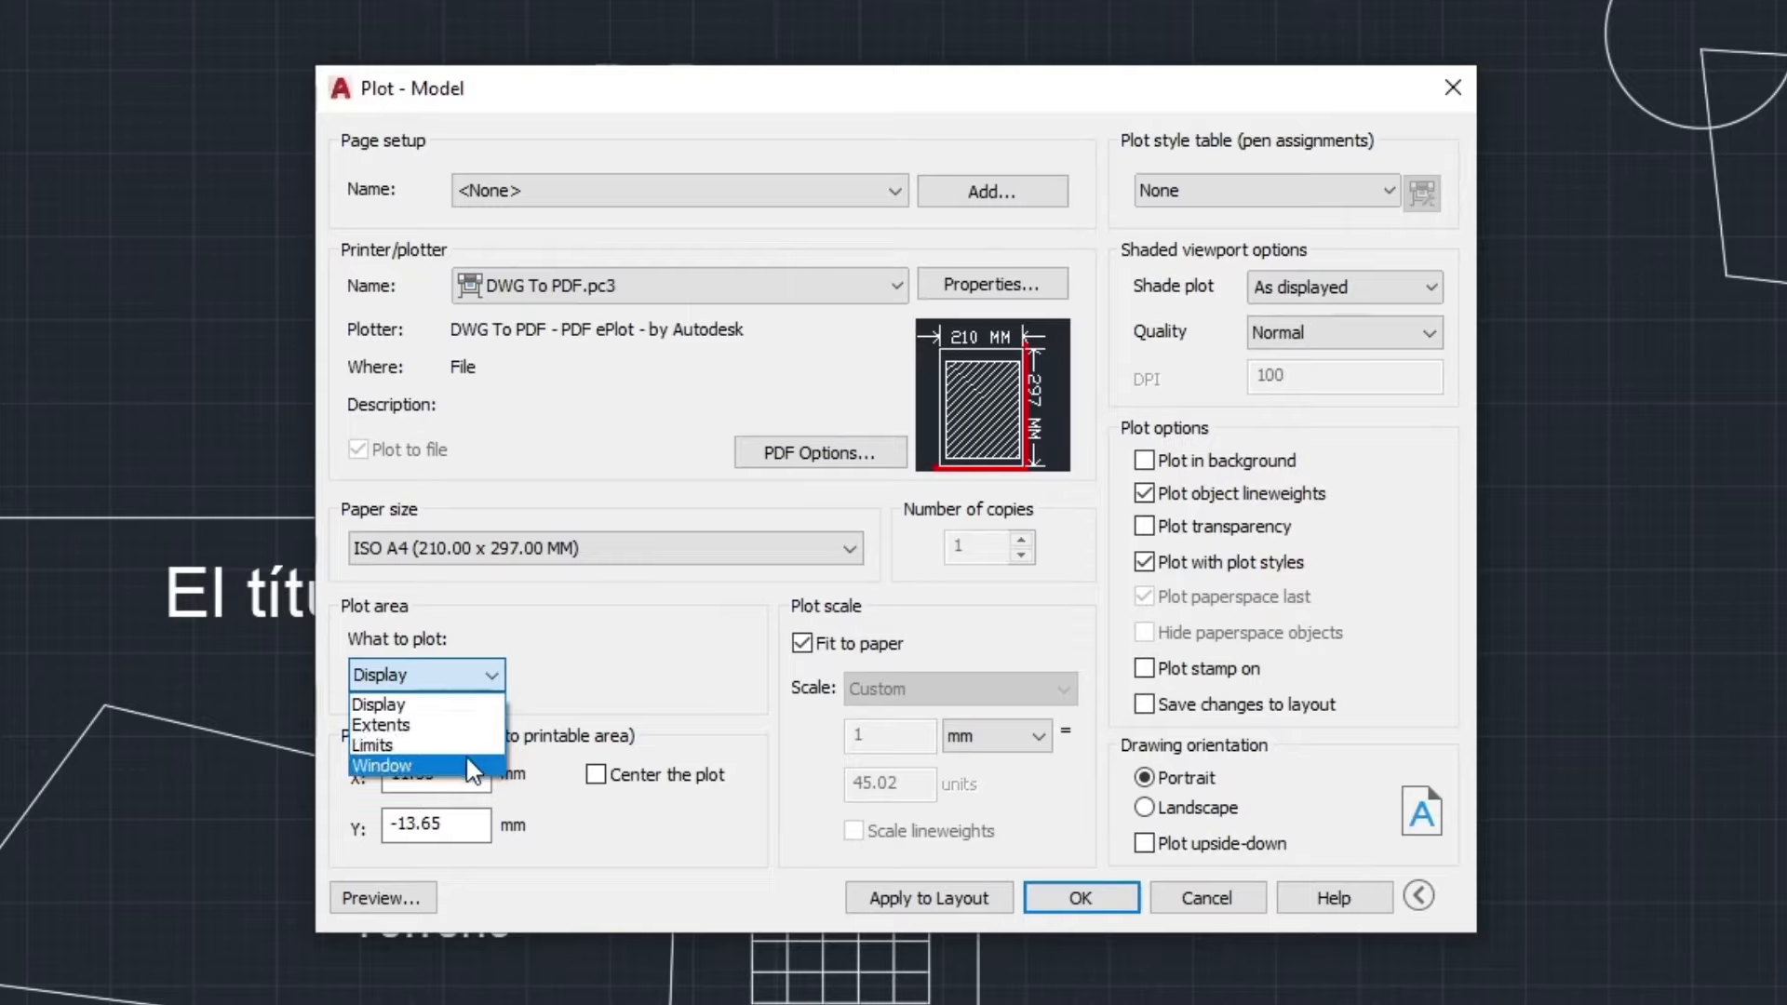
left_click(666, 672)
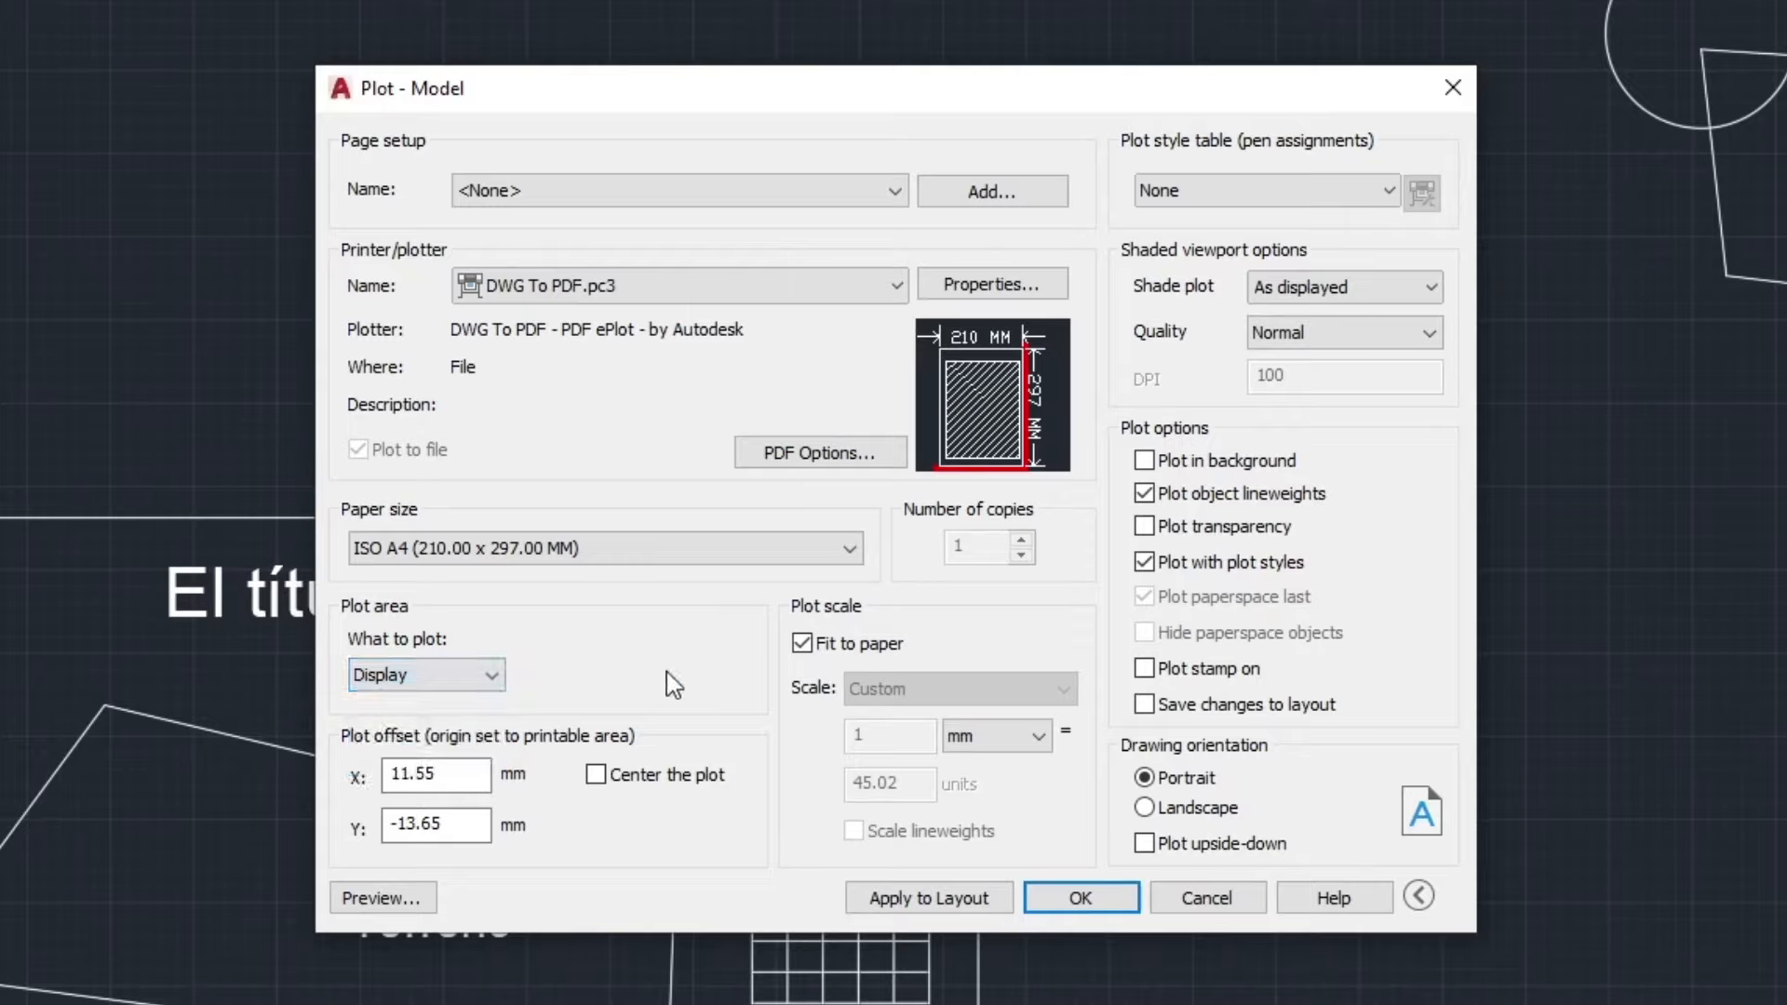
left_click(437, 676)
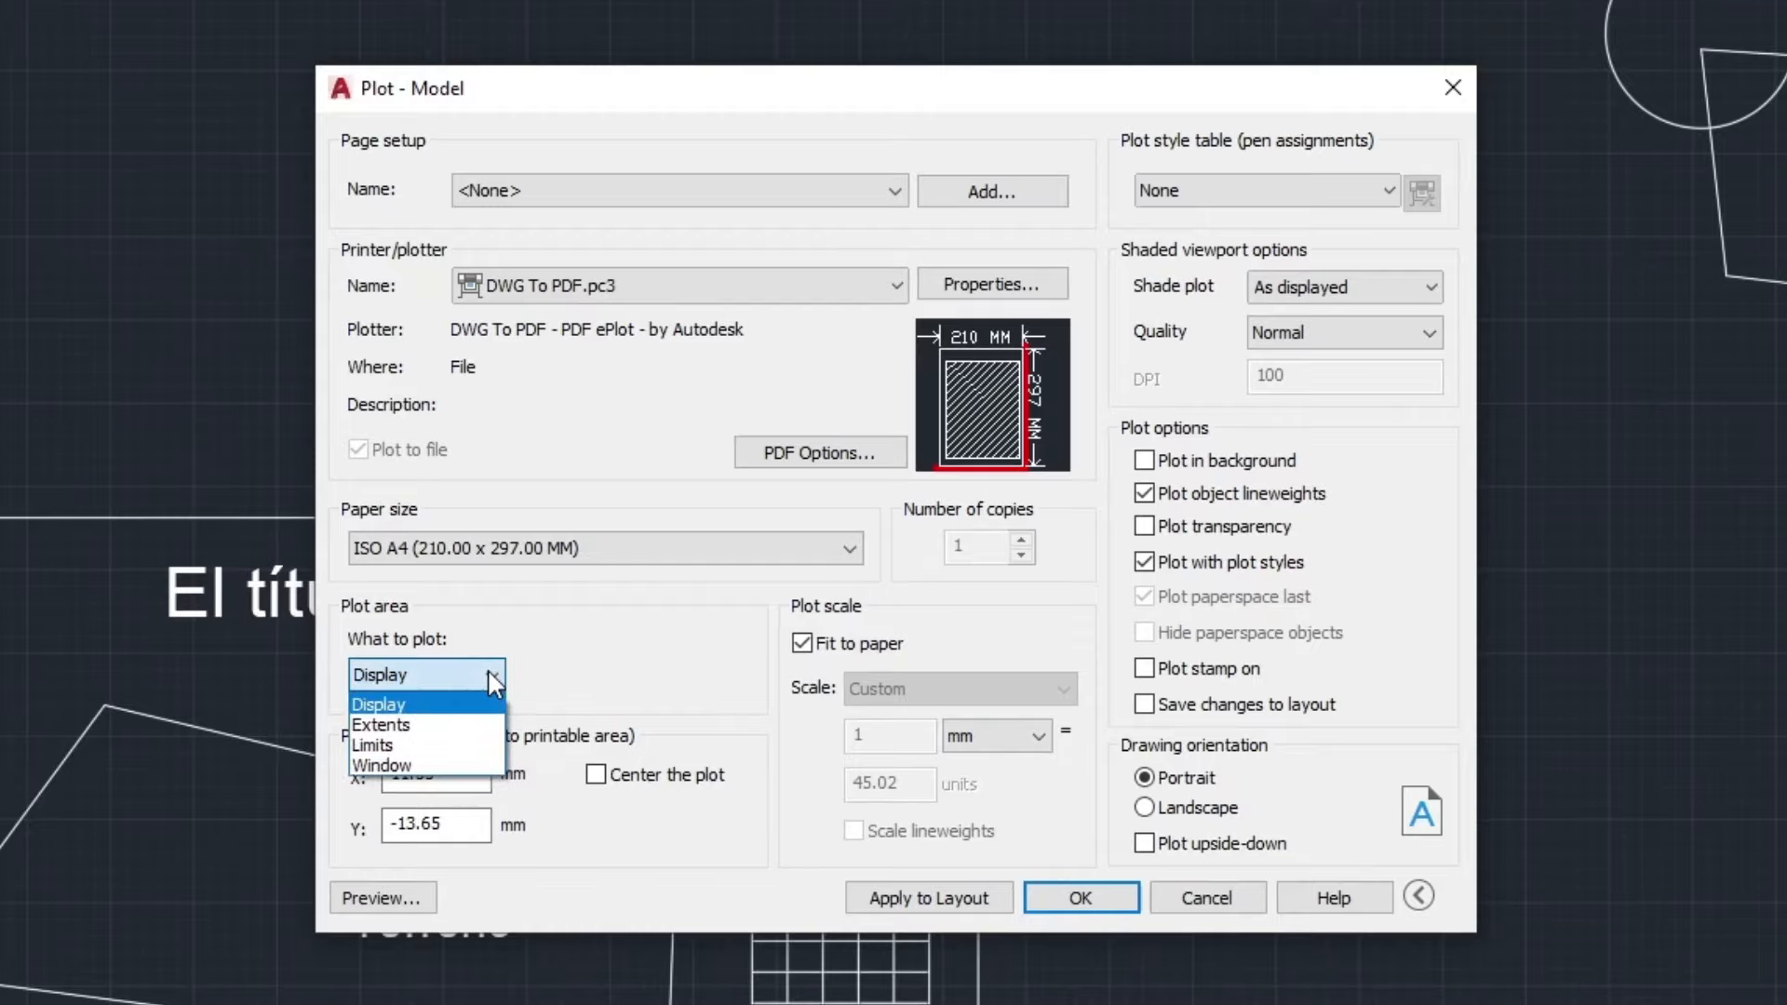
left_click(455, 726)
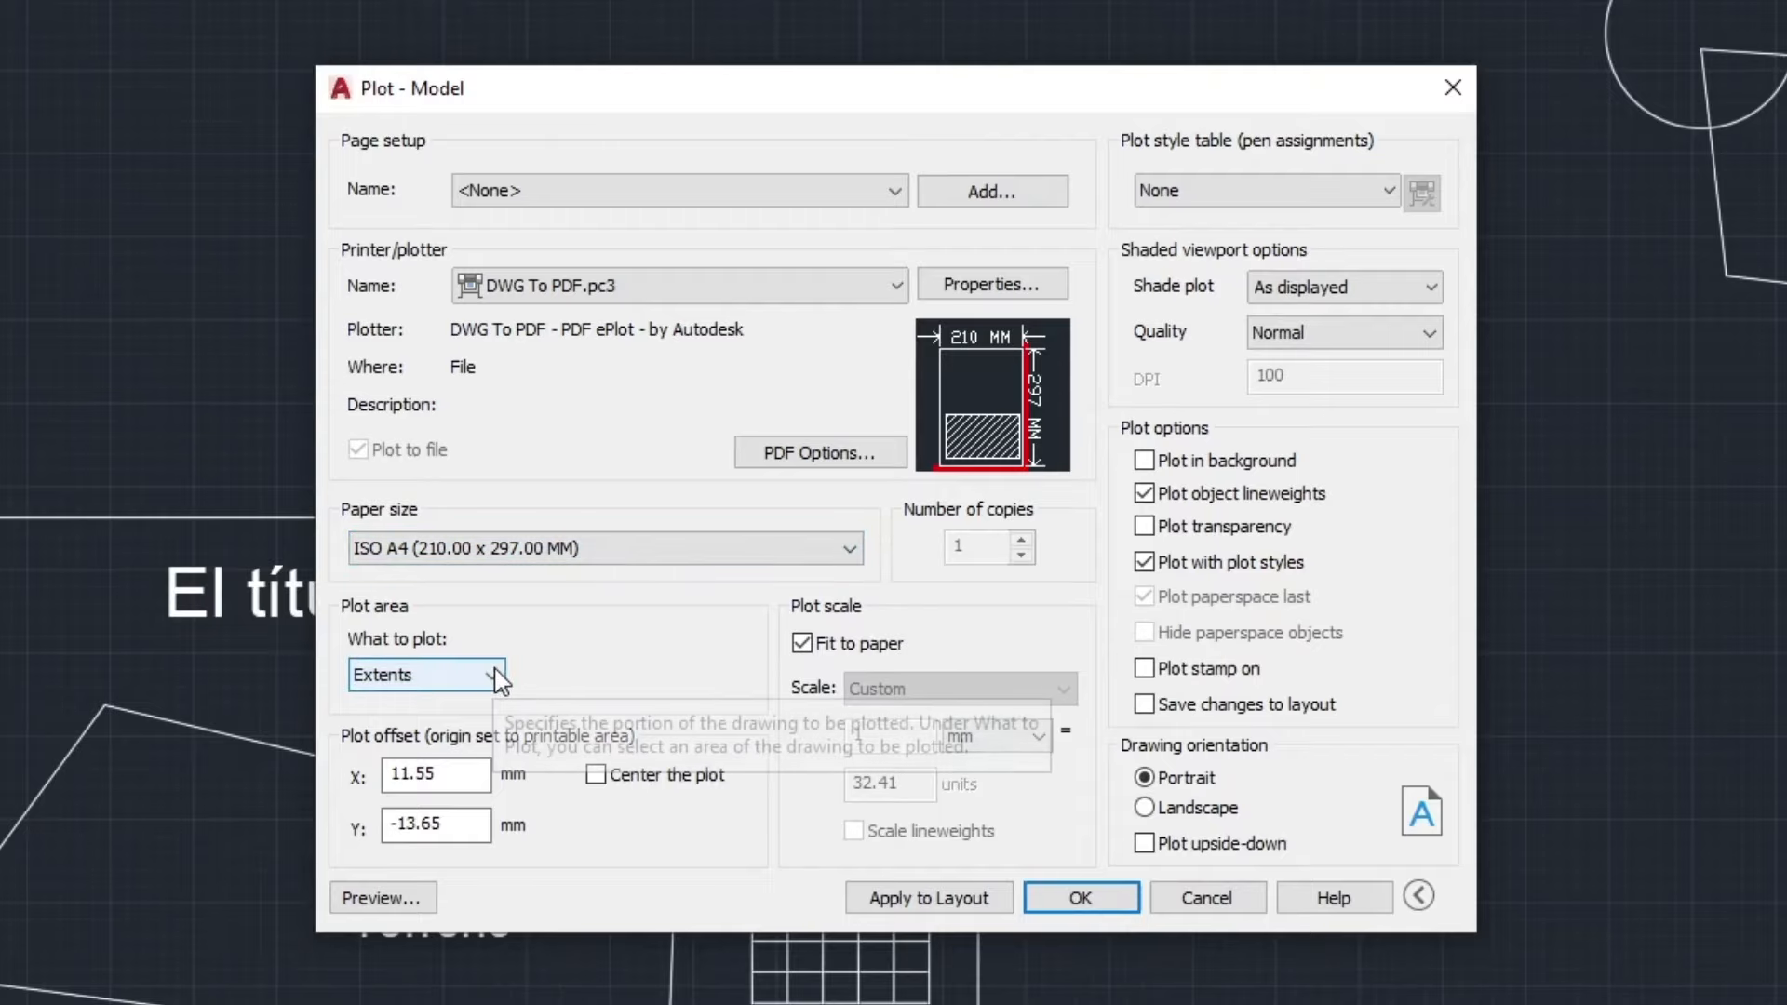
left_click(437, 675)
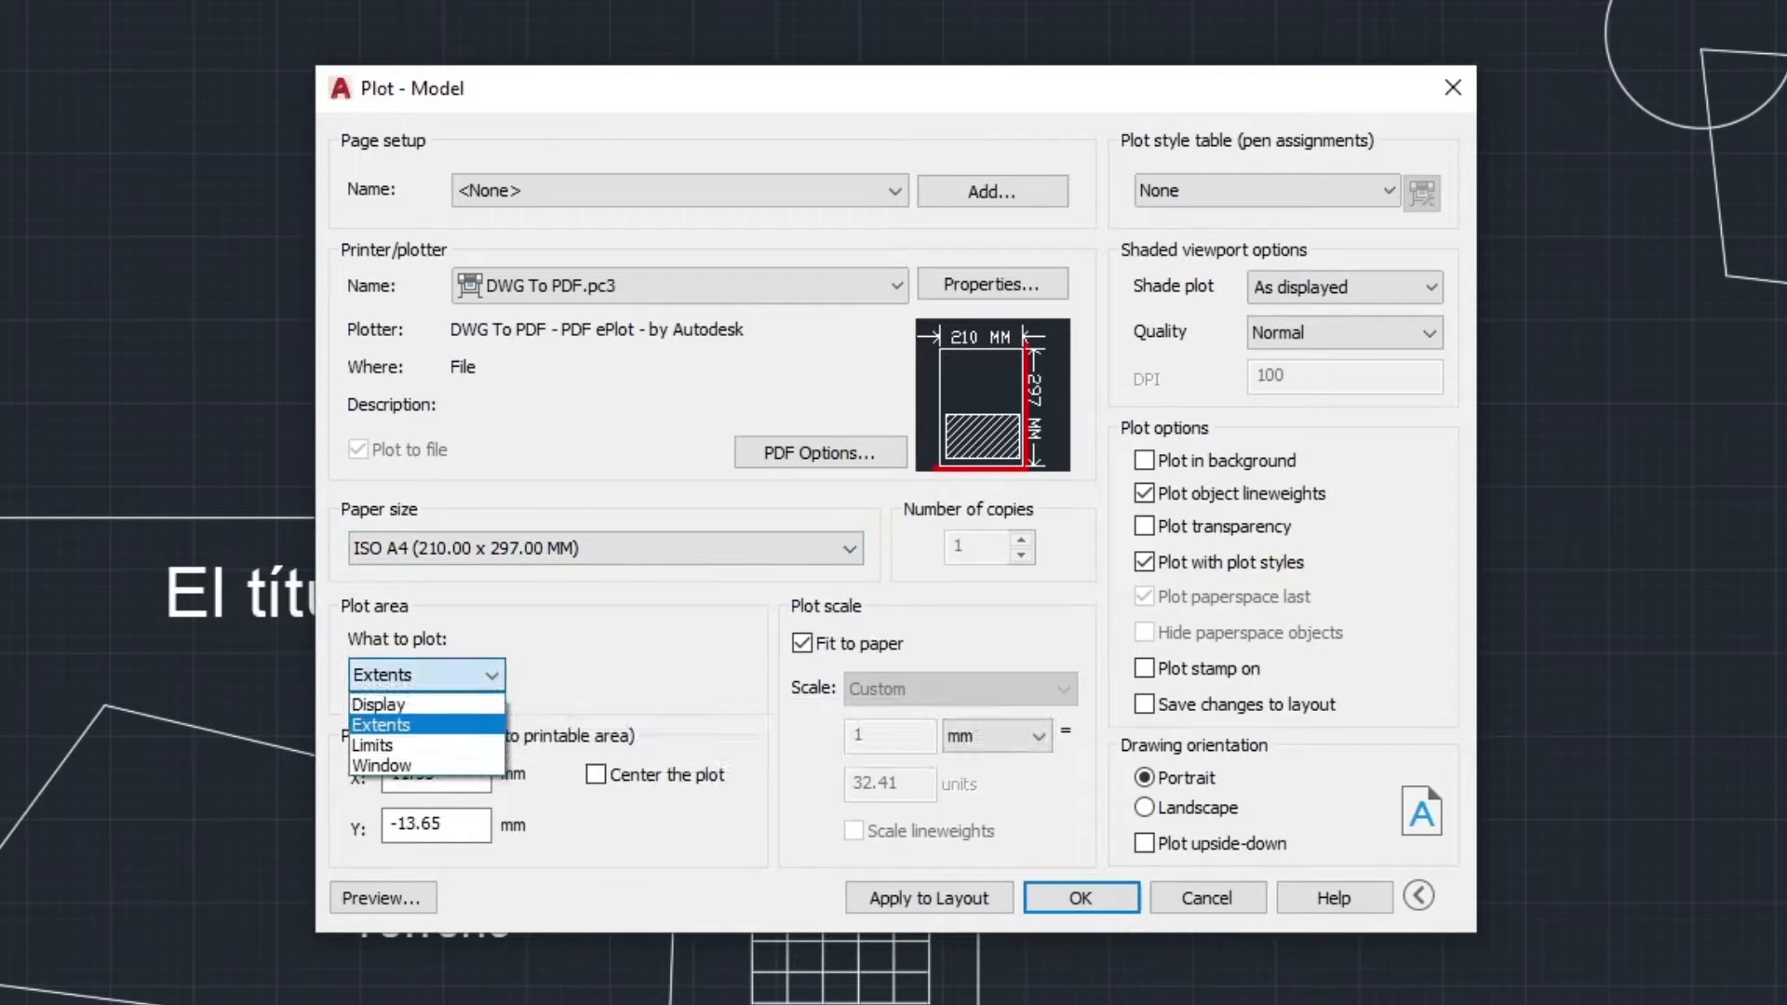
left_click(487, 744)
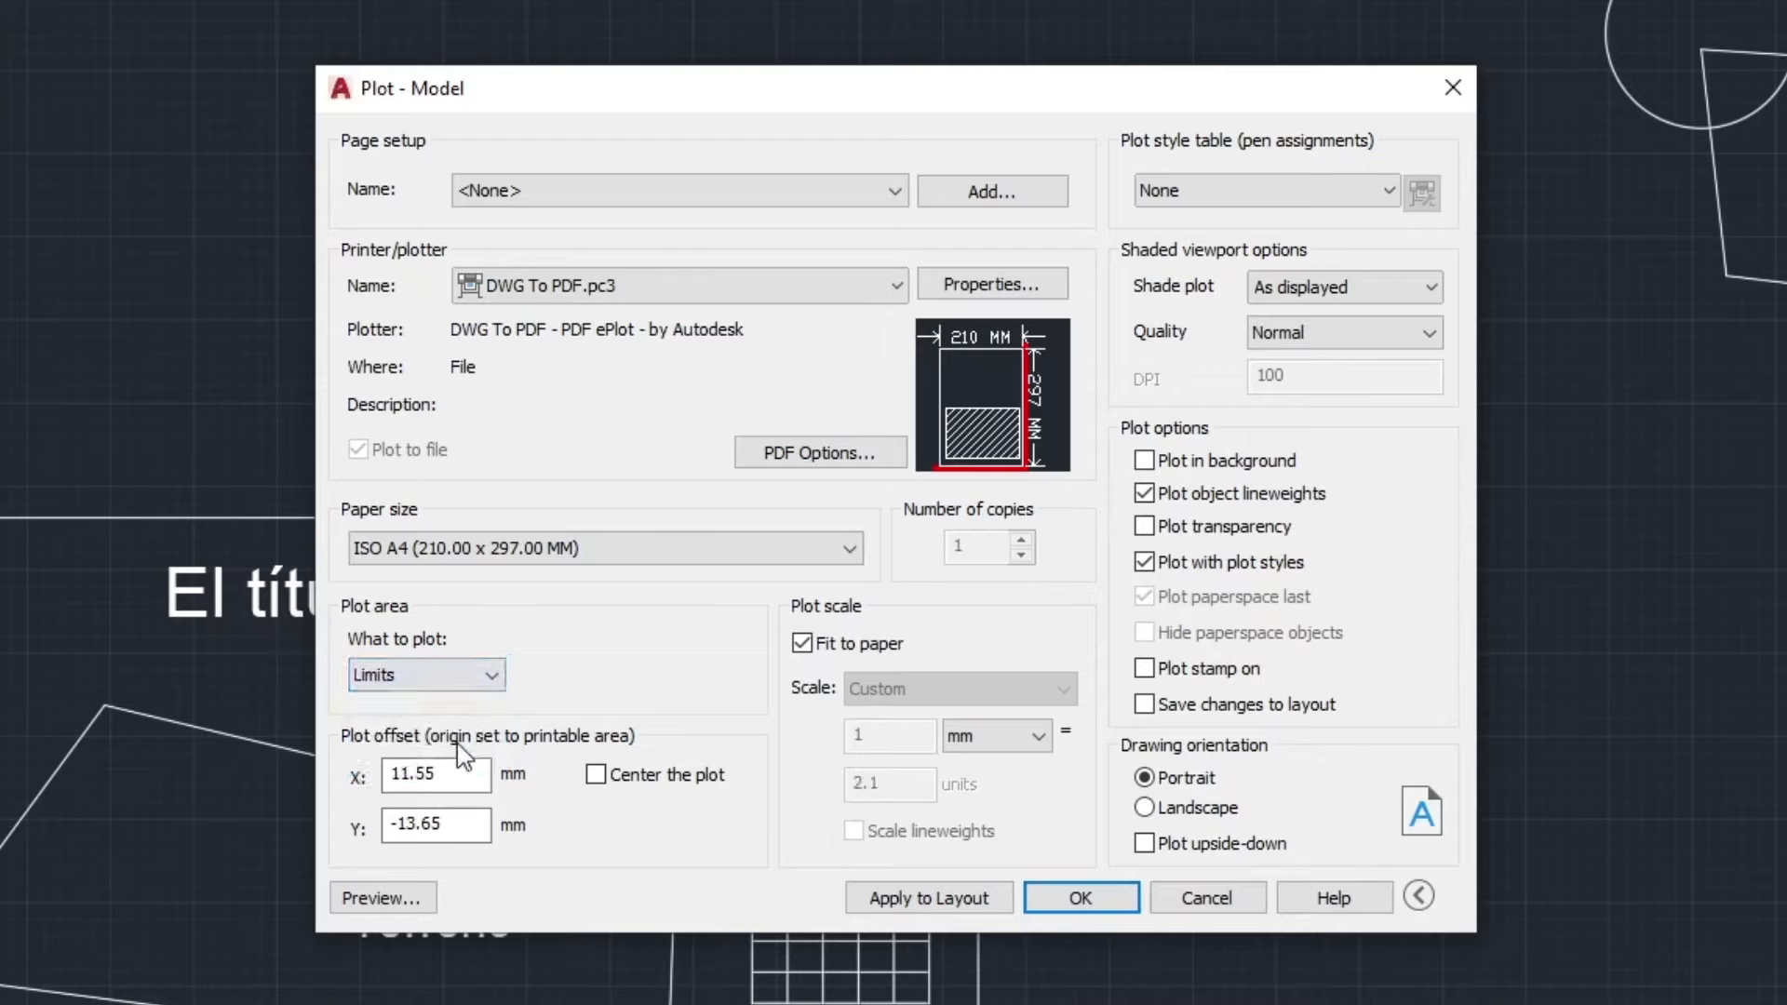
Set the plot area to Window and frame the bordered Terreno sheet with a small margin, excluding the circle and polygon.
left_click(492, 677)
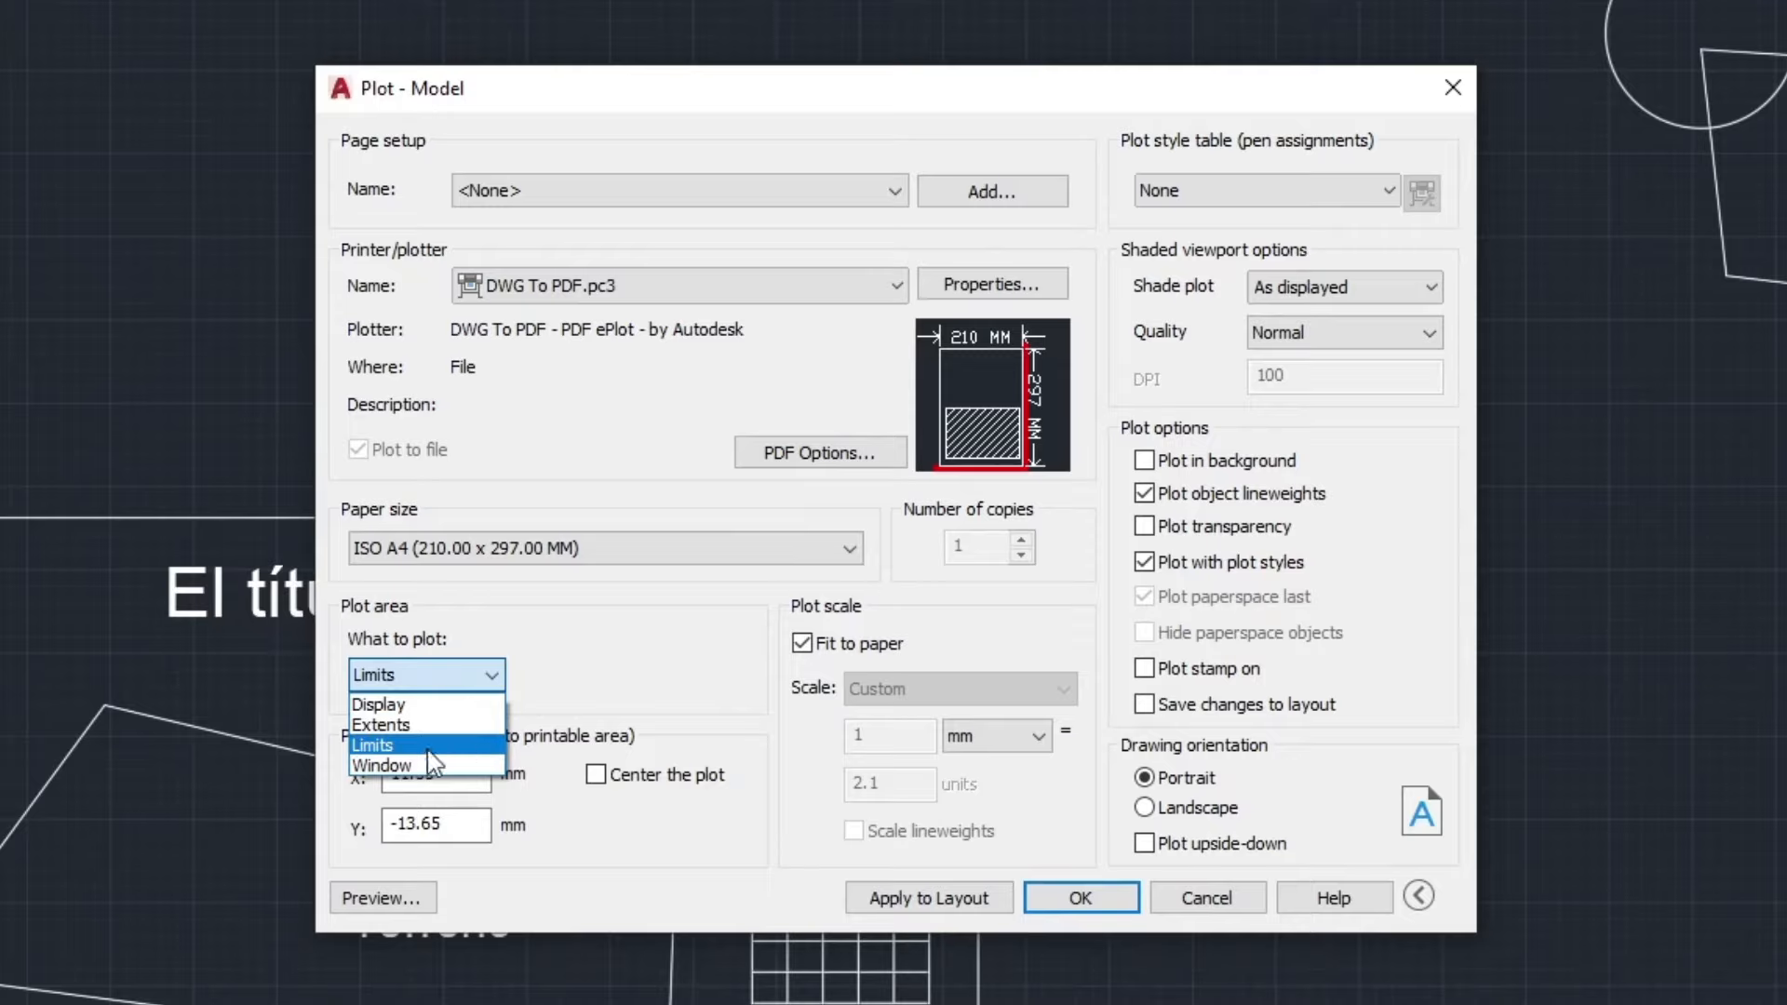
left_click(494, 676)
left_click(494, 676)
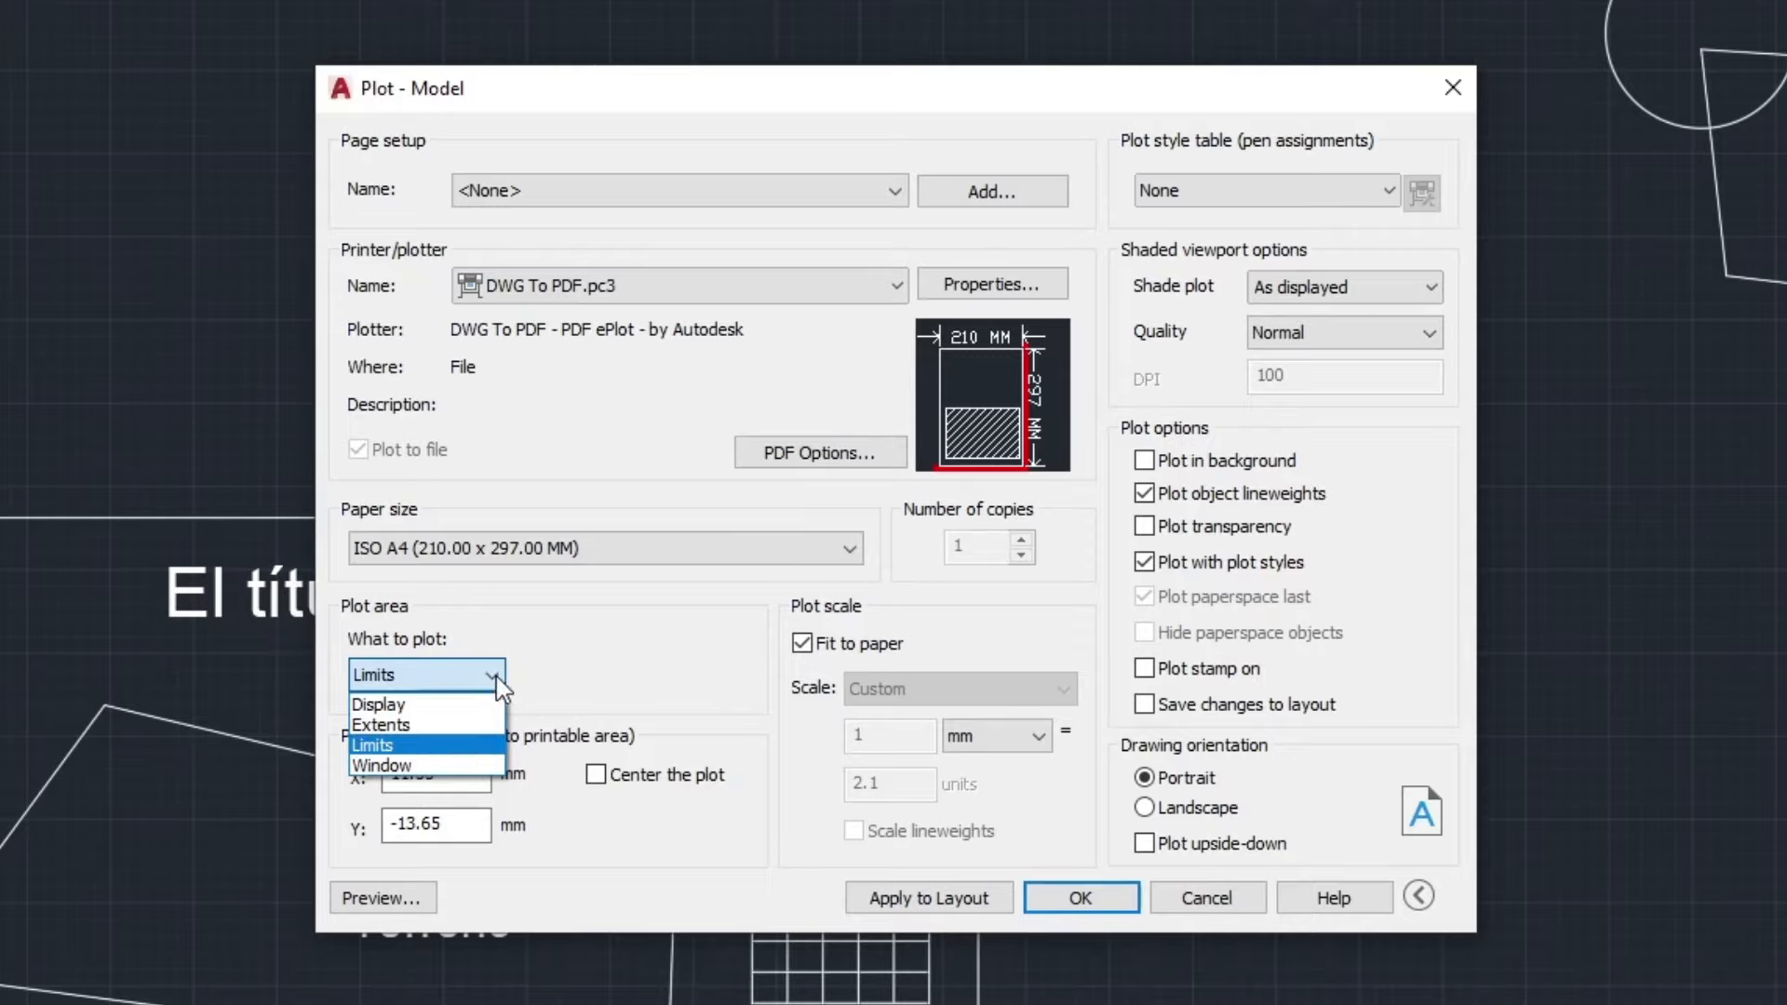
left_click(380, 766)
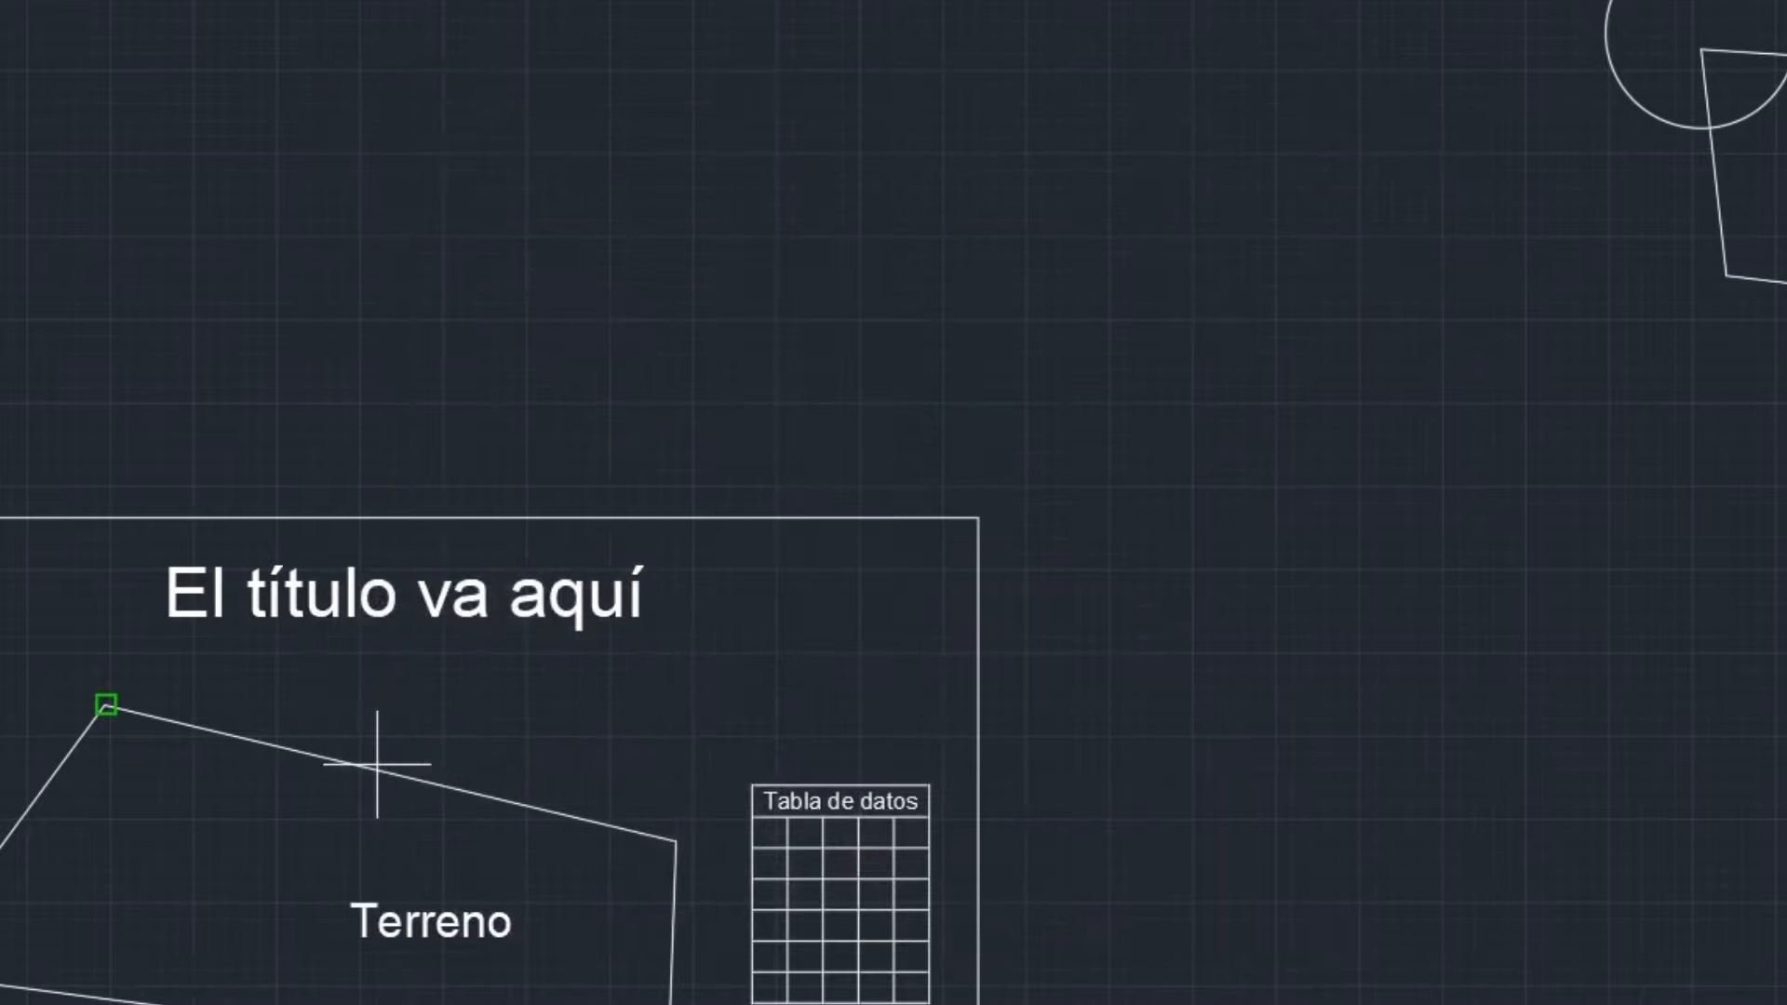
scroll(594, 355, "down", 3)
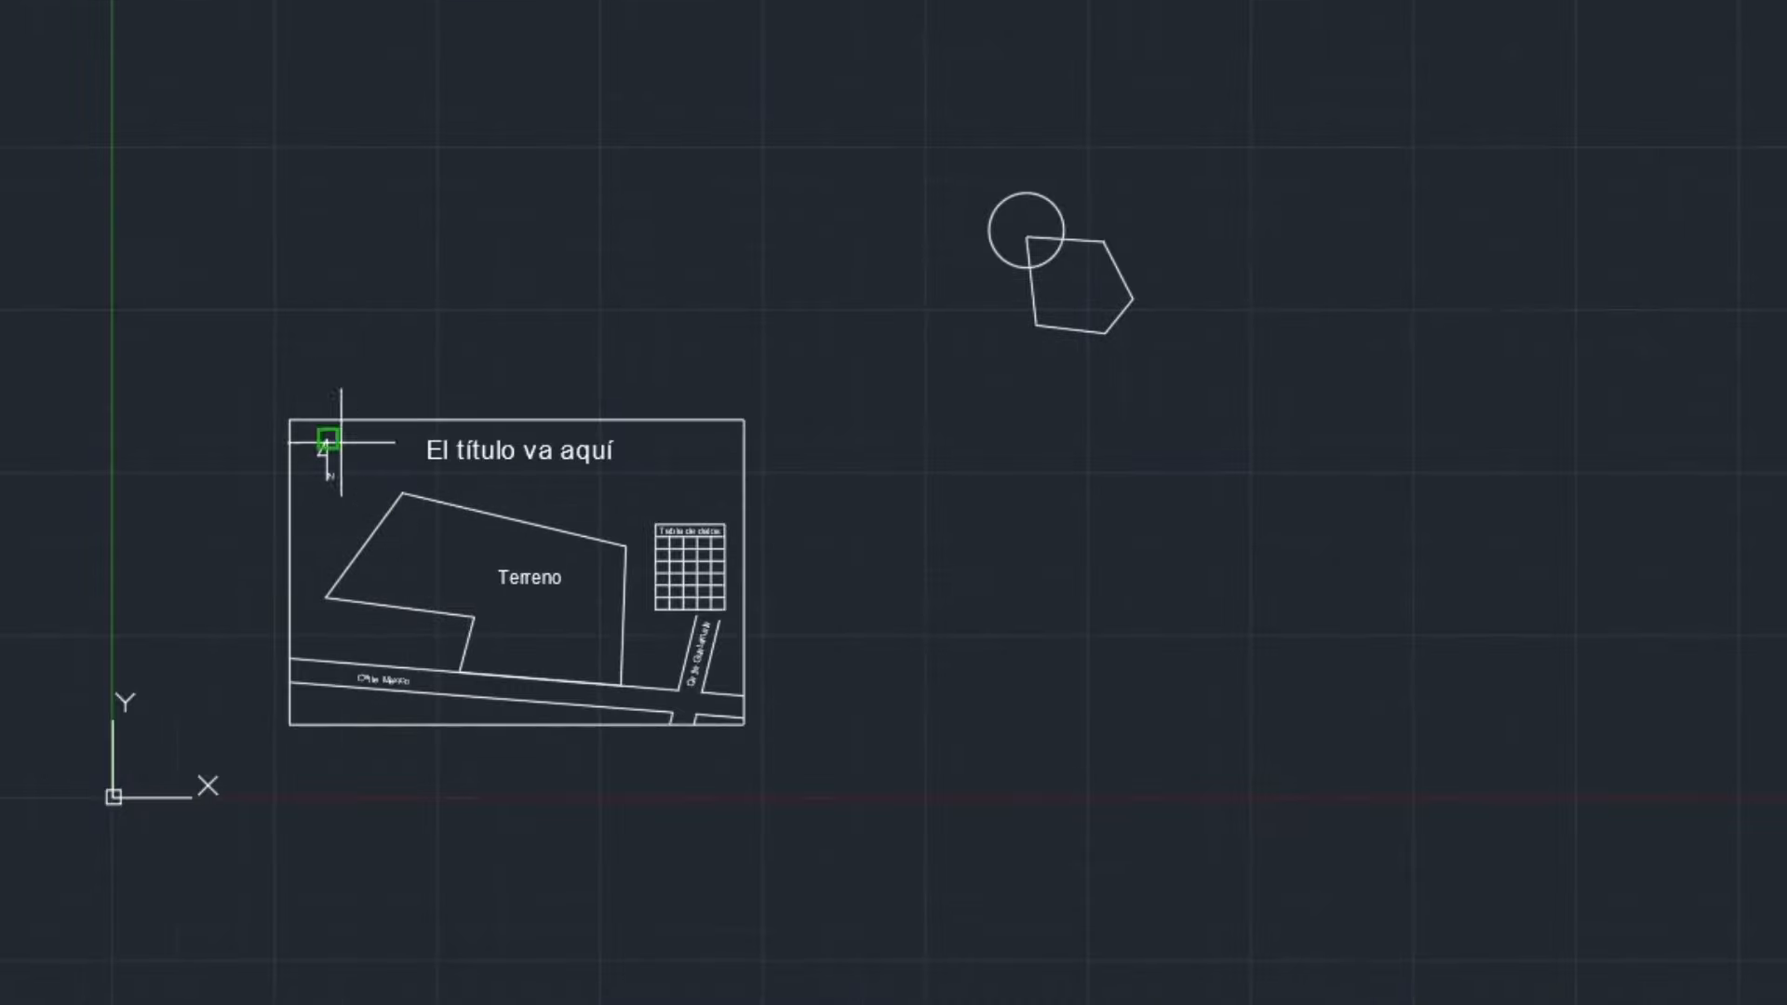
scroll(318, 470, "up", 2)
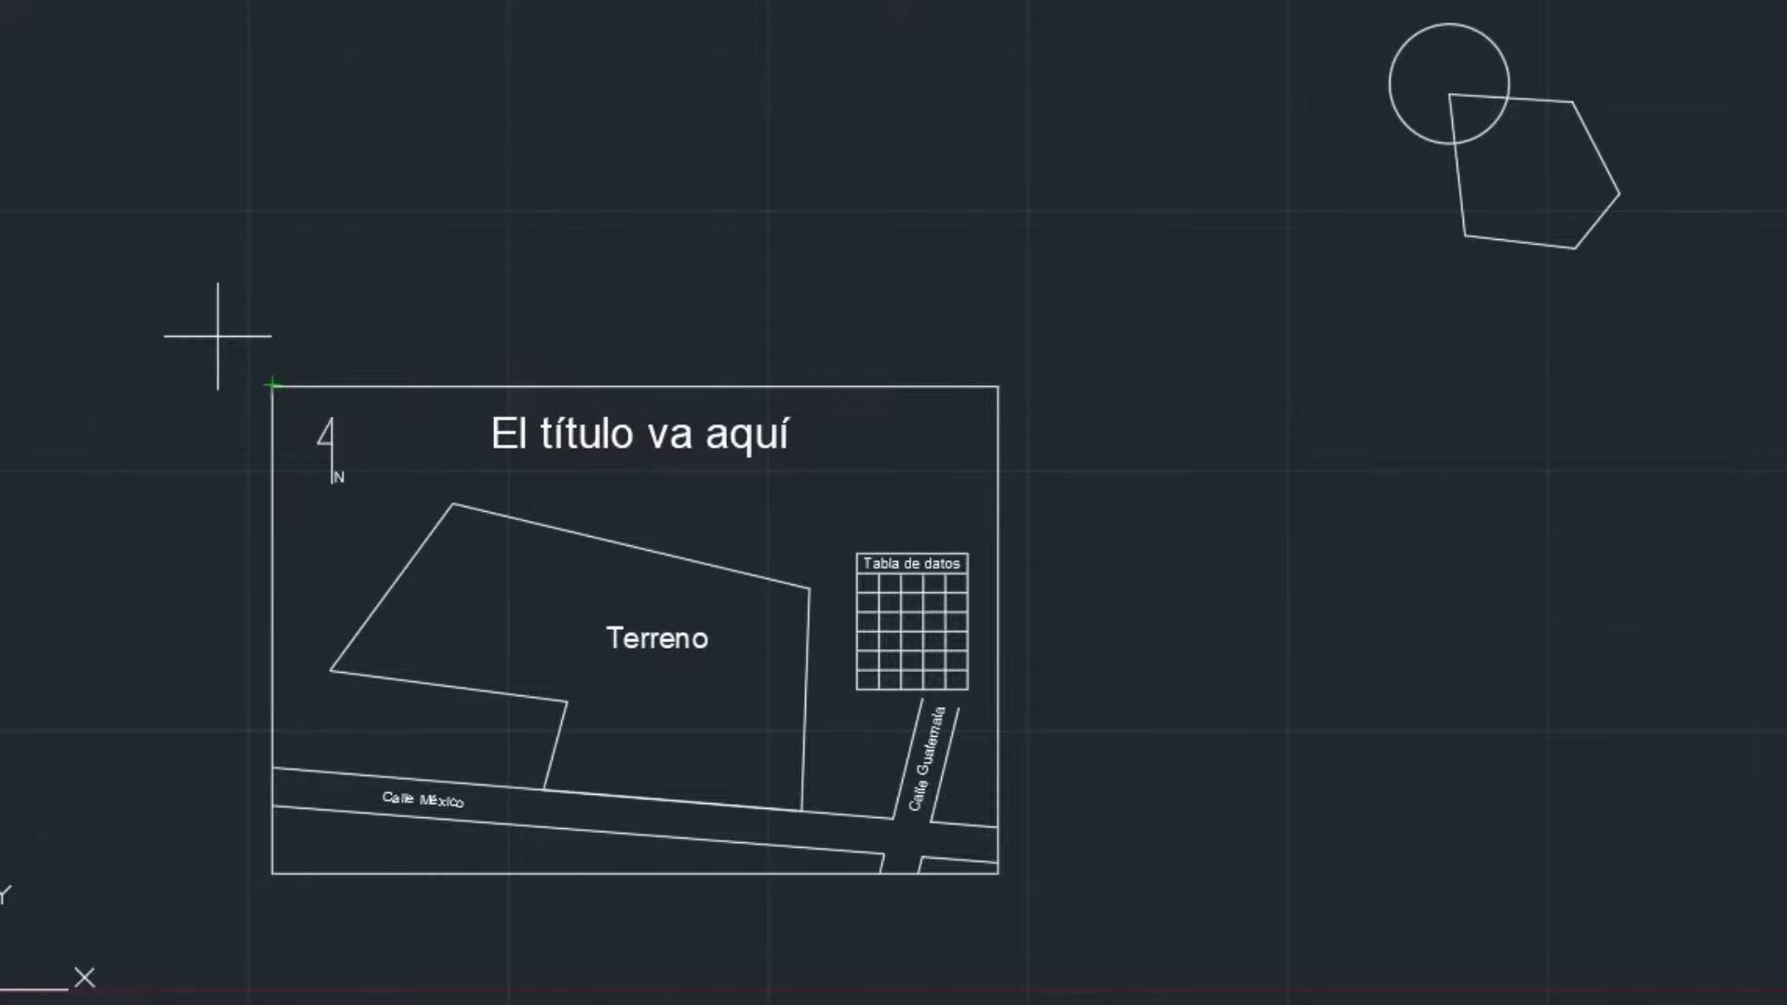
left_click(210, 319)
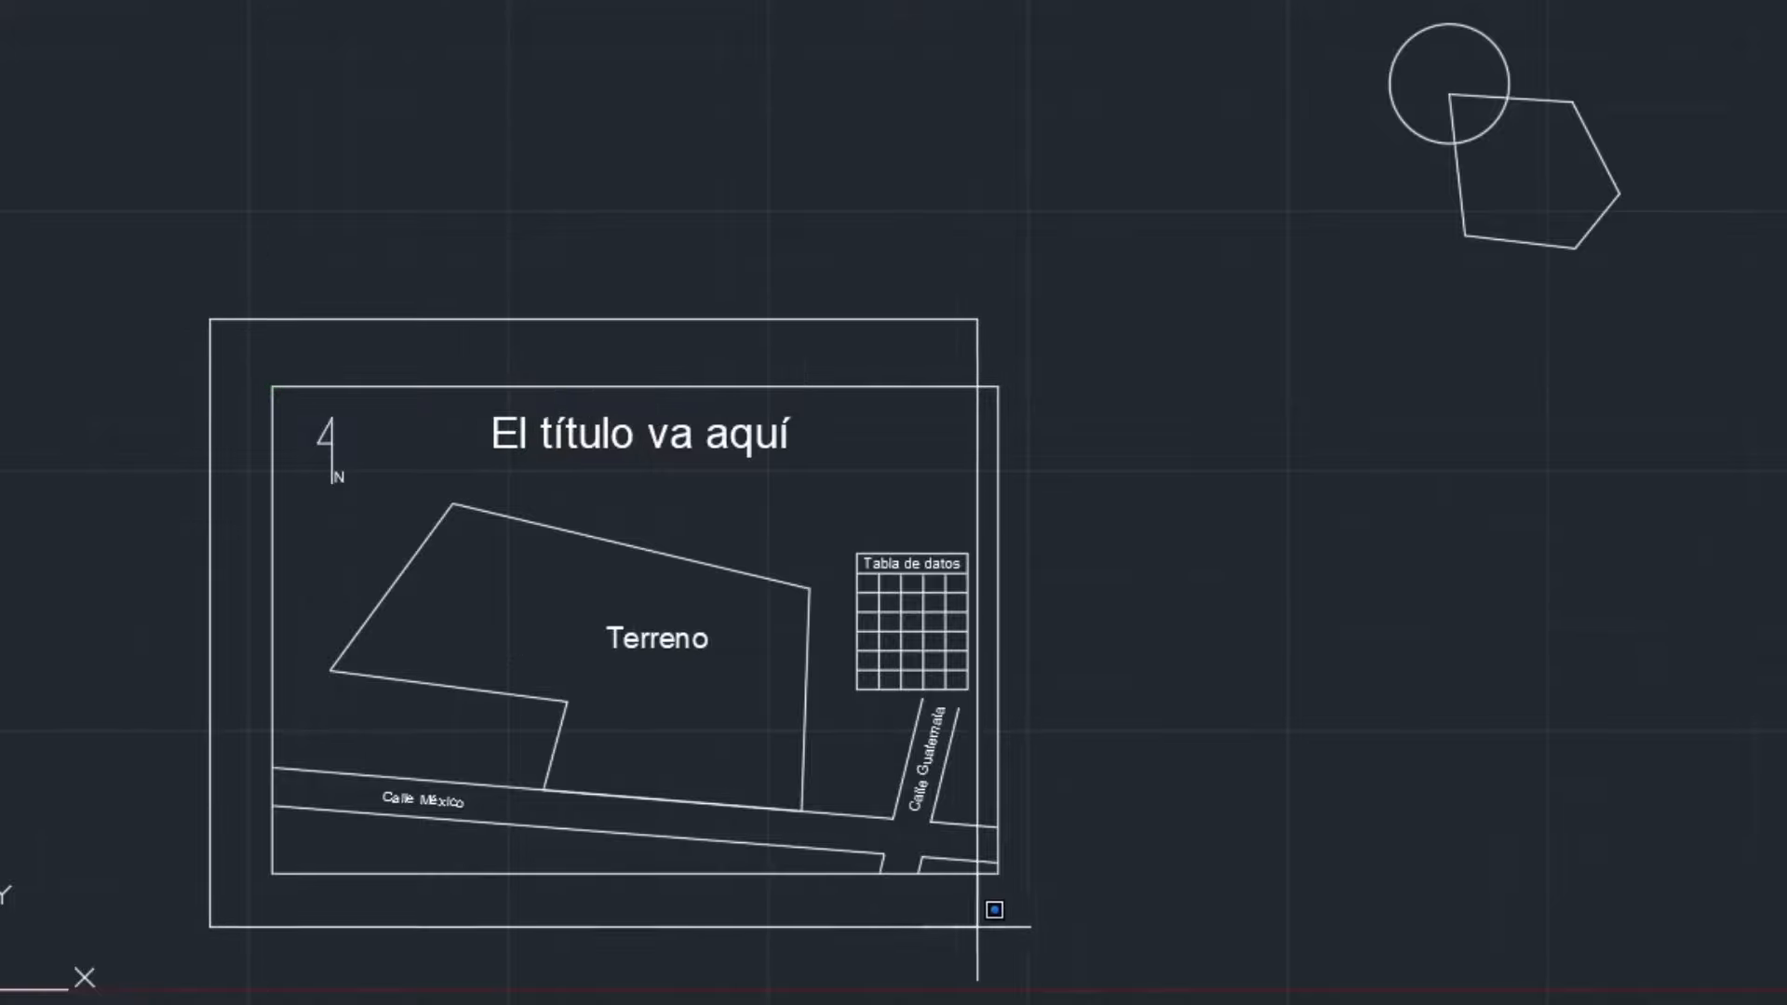
left_click(1060, 927)
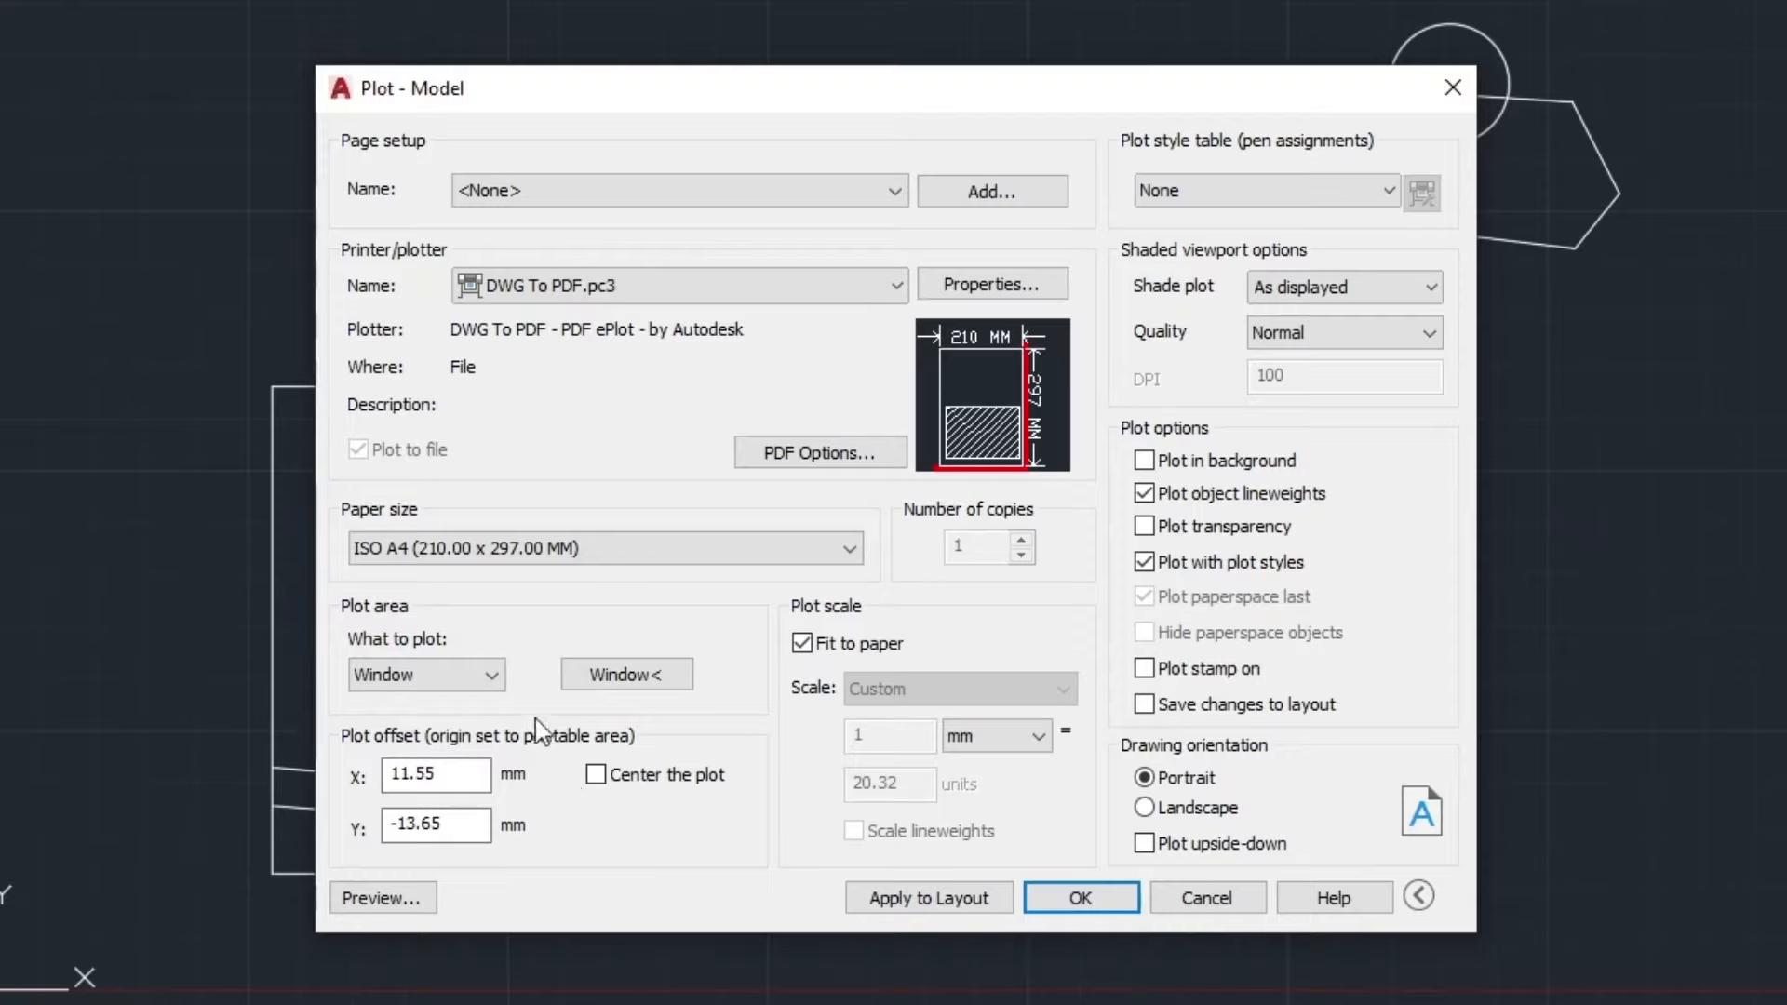
left_click(491, 677)
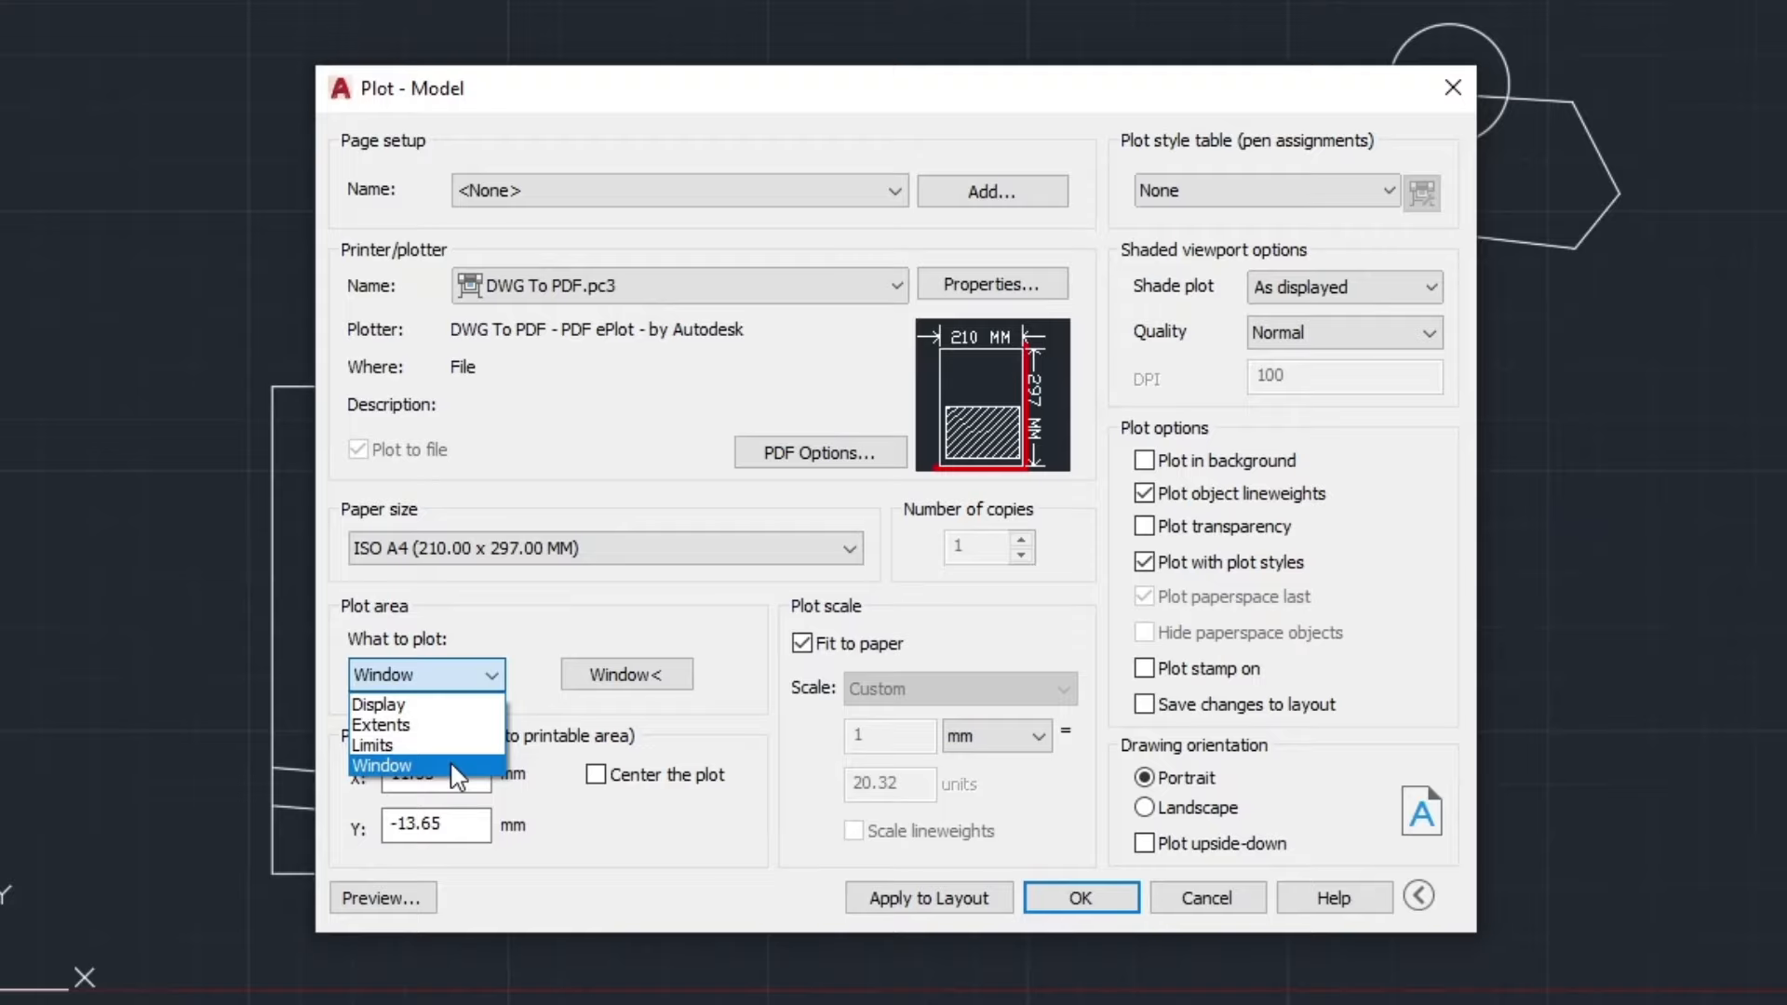
left_click(1232, 89)
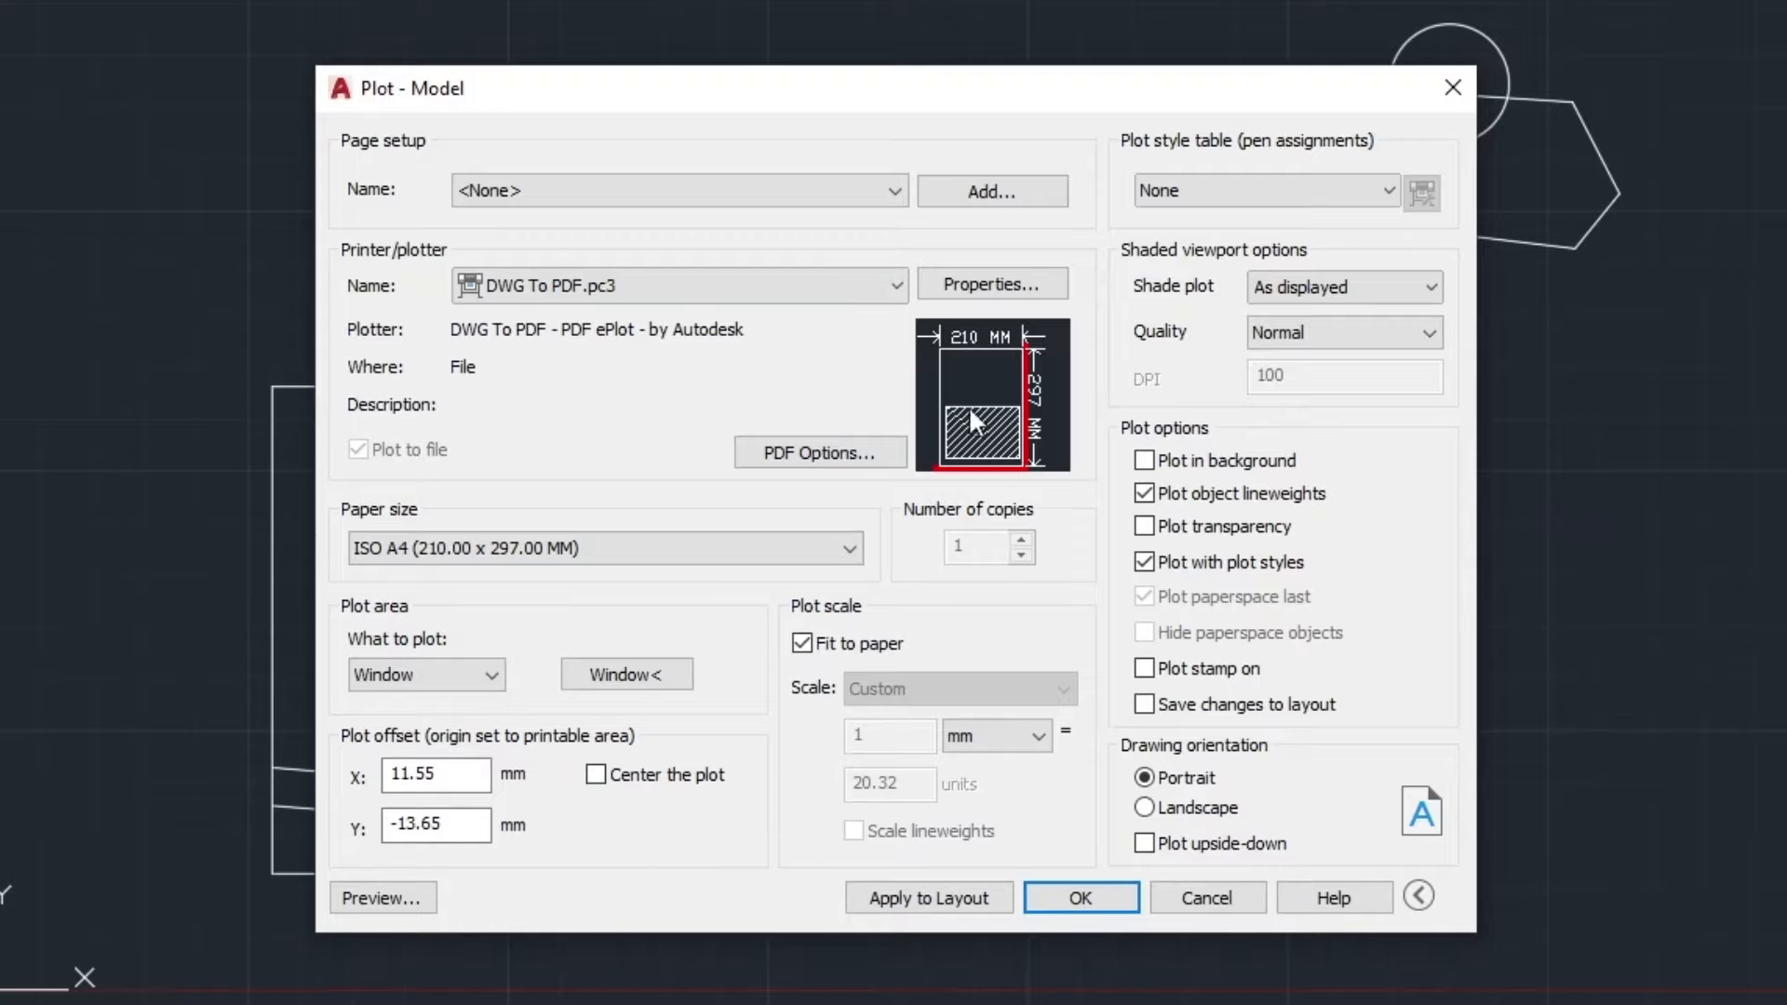
Center the plot on the paper and set the drawing orientation to Landscape.
mouse_move(999, 418)
left_click(597, 776)
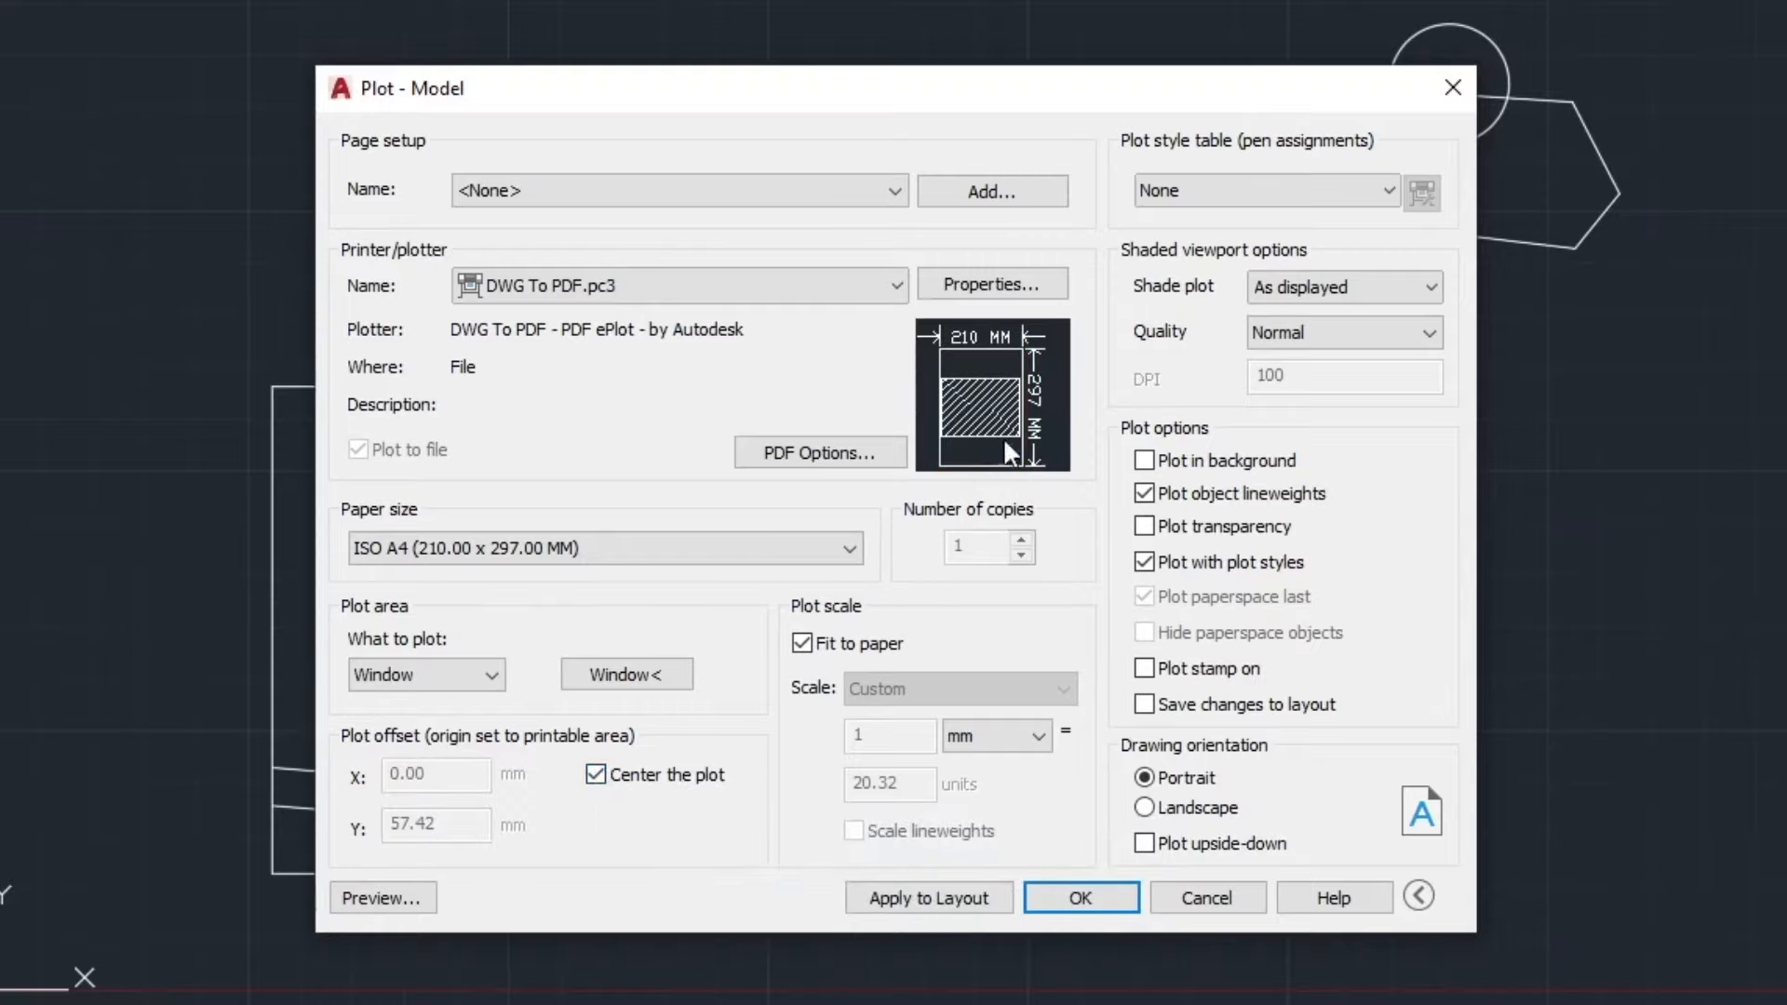
mouse_move(992, 385)
mouse_move(1208, 568)
left_click(1146, 808)
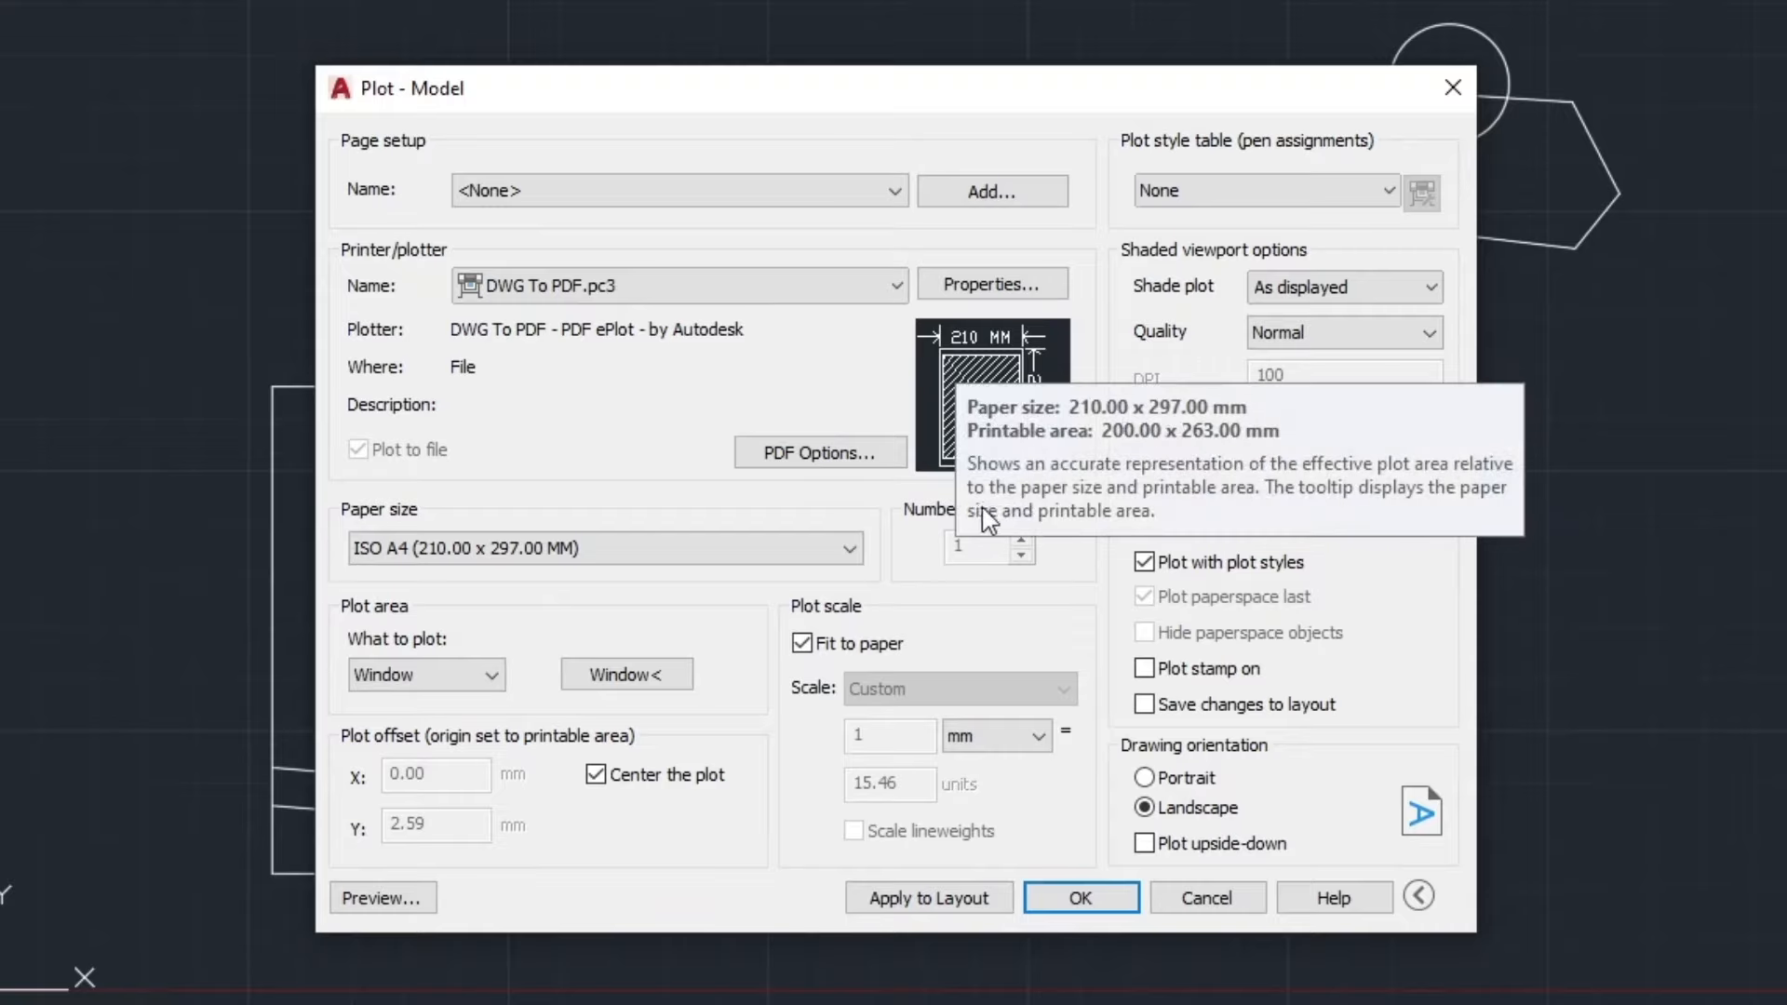
left_click(1147, 778)
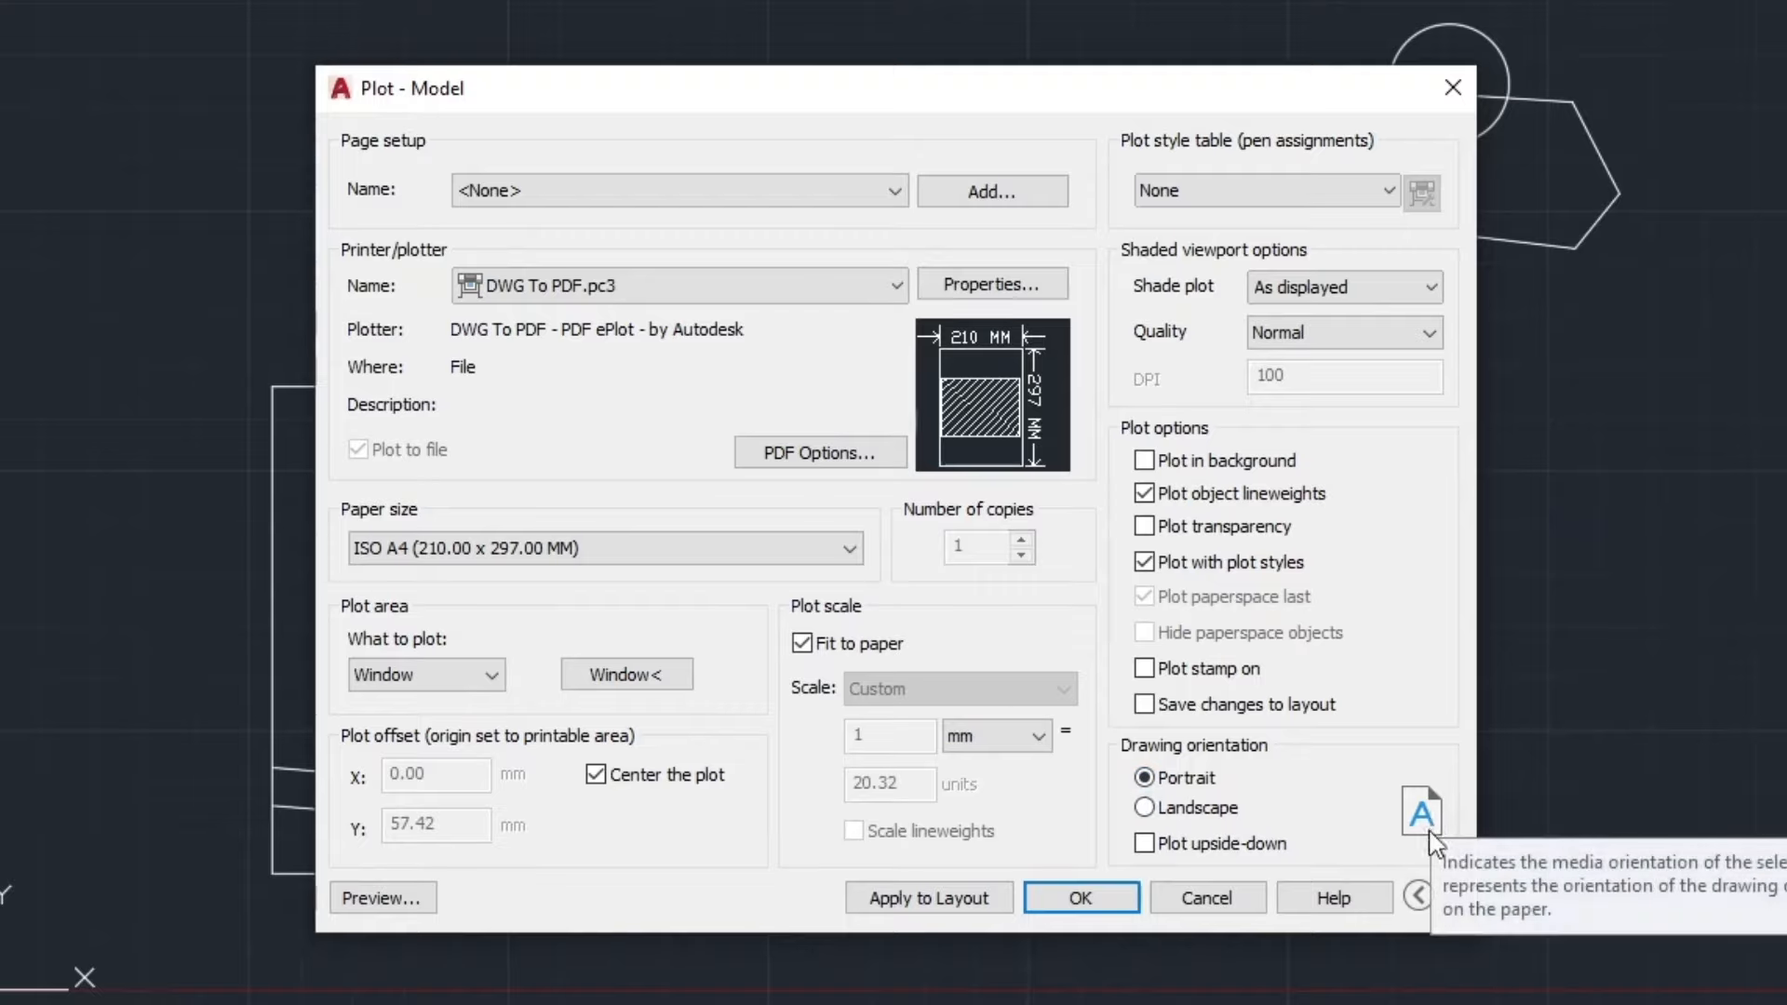
left_click(1145, 808)
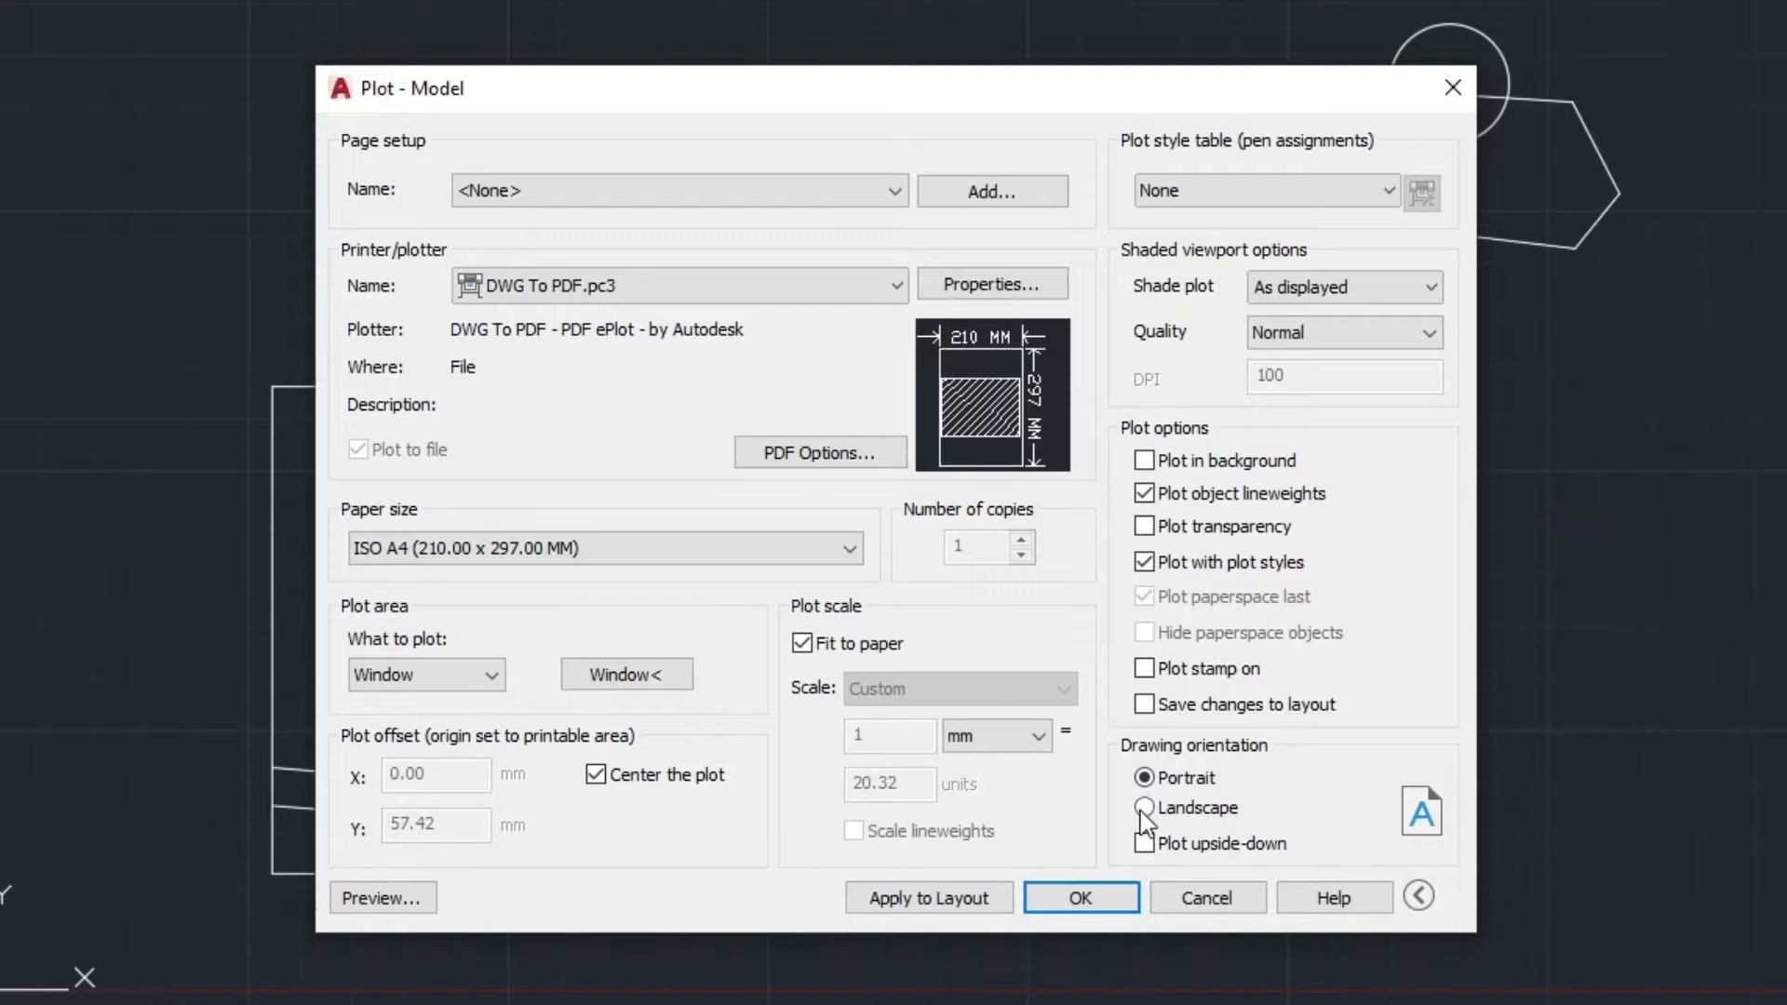
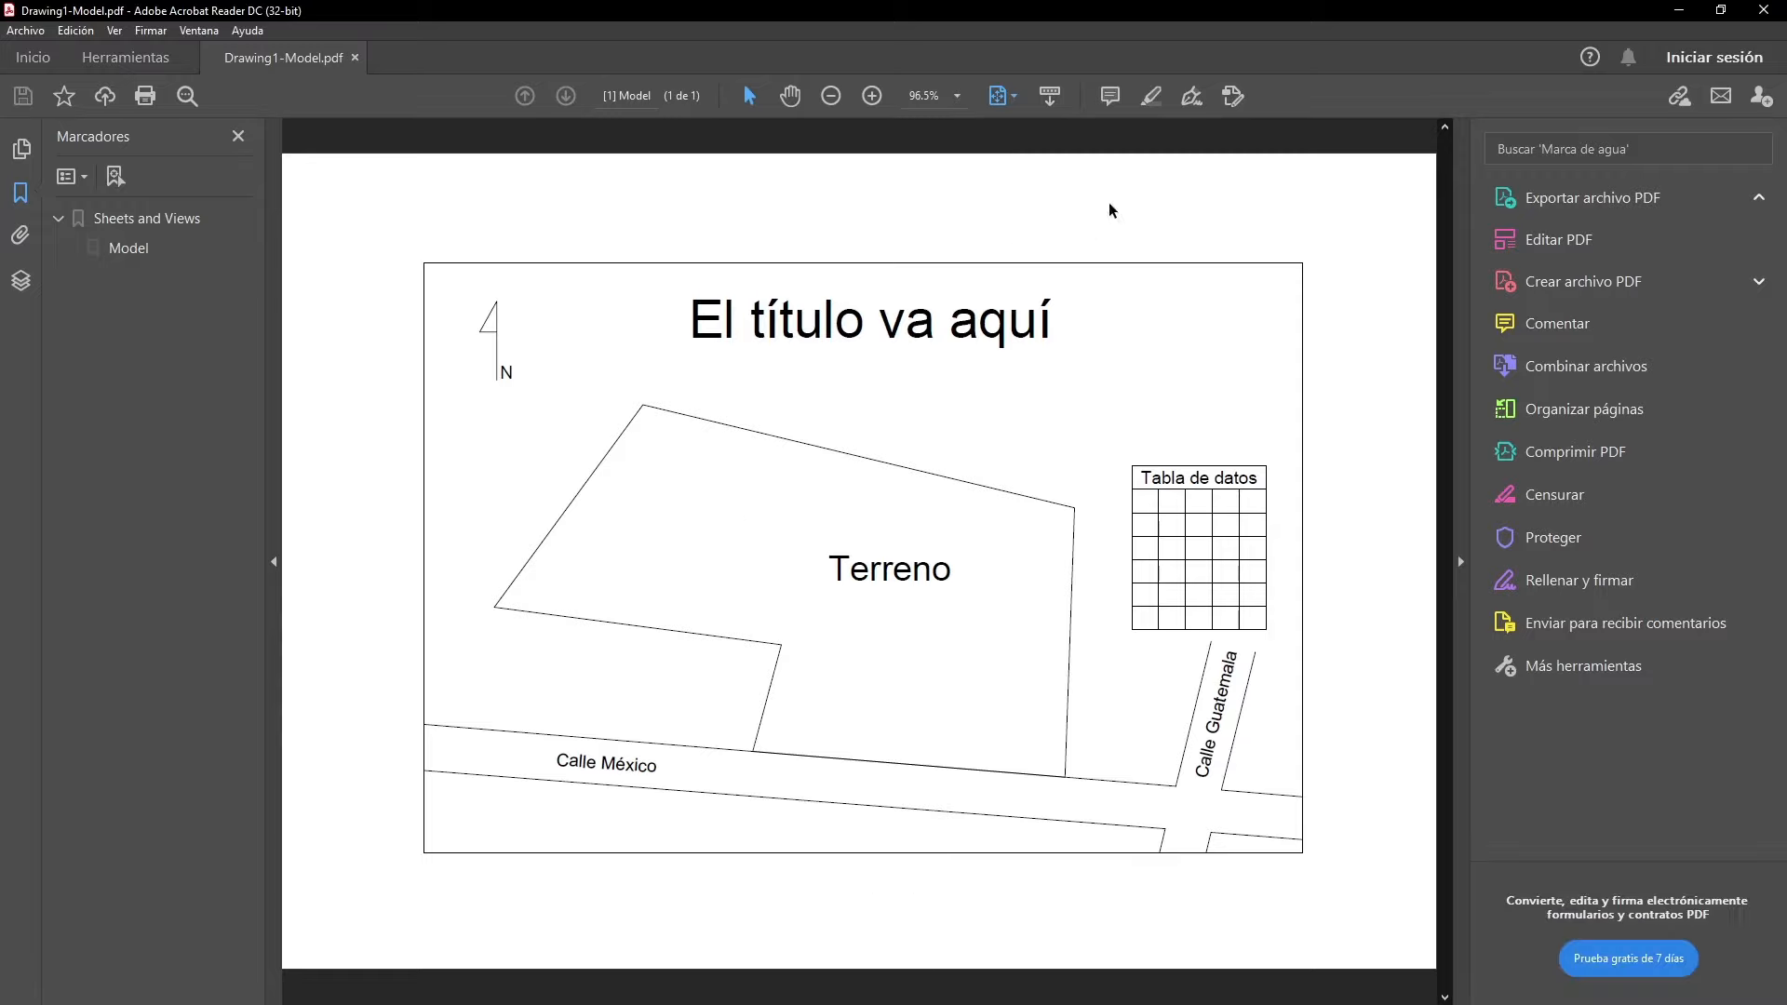
Examine the plotted Drawing1-Model.pdf and its zoom options in Acrobat Reader, and return to the drawing in AutoCAD.
left_click(956, 96)
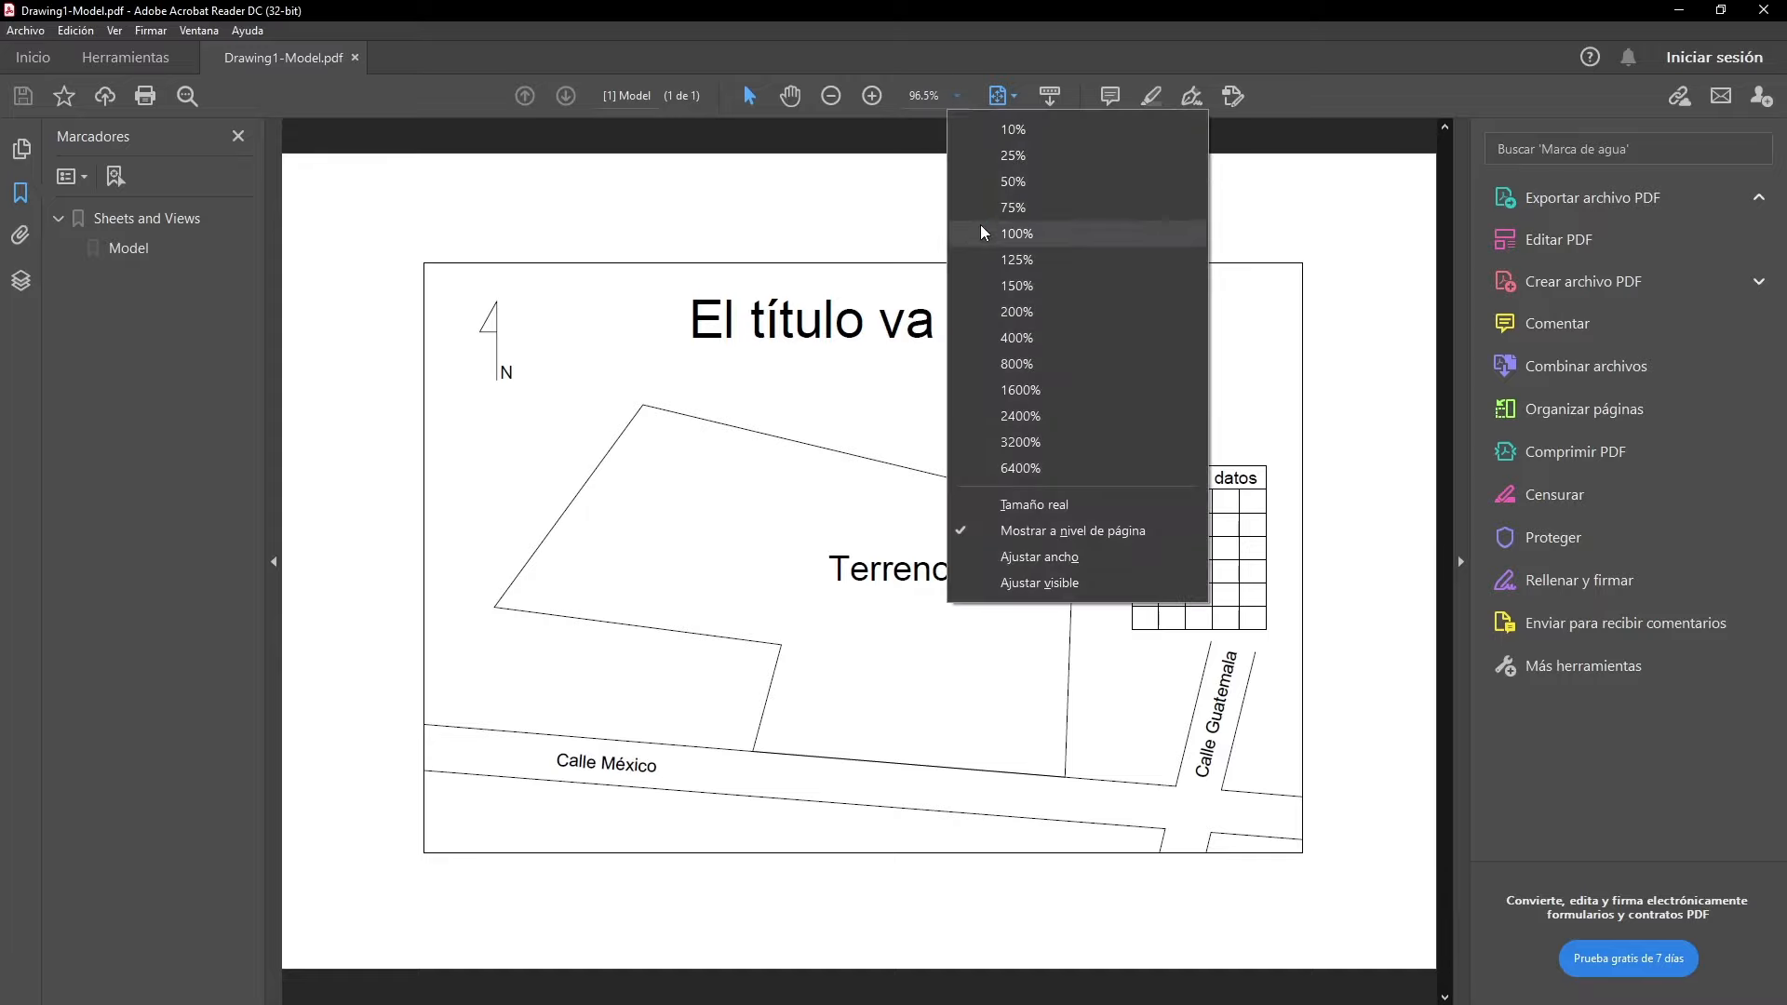
left_click(834, 247)
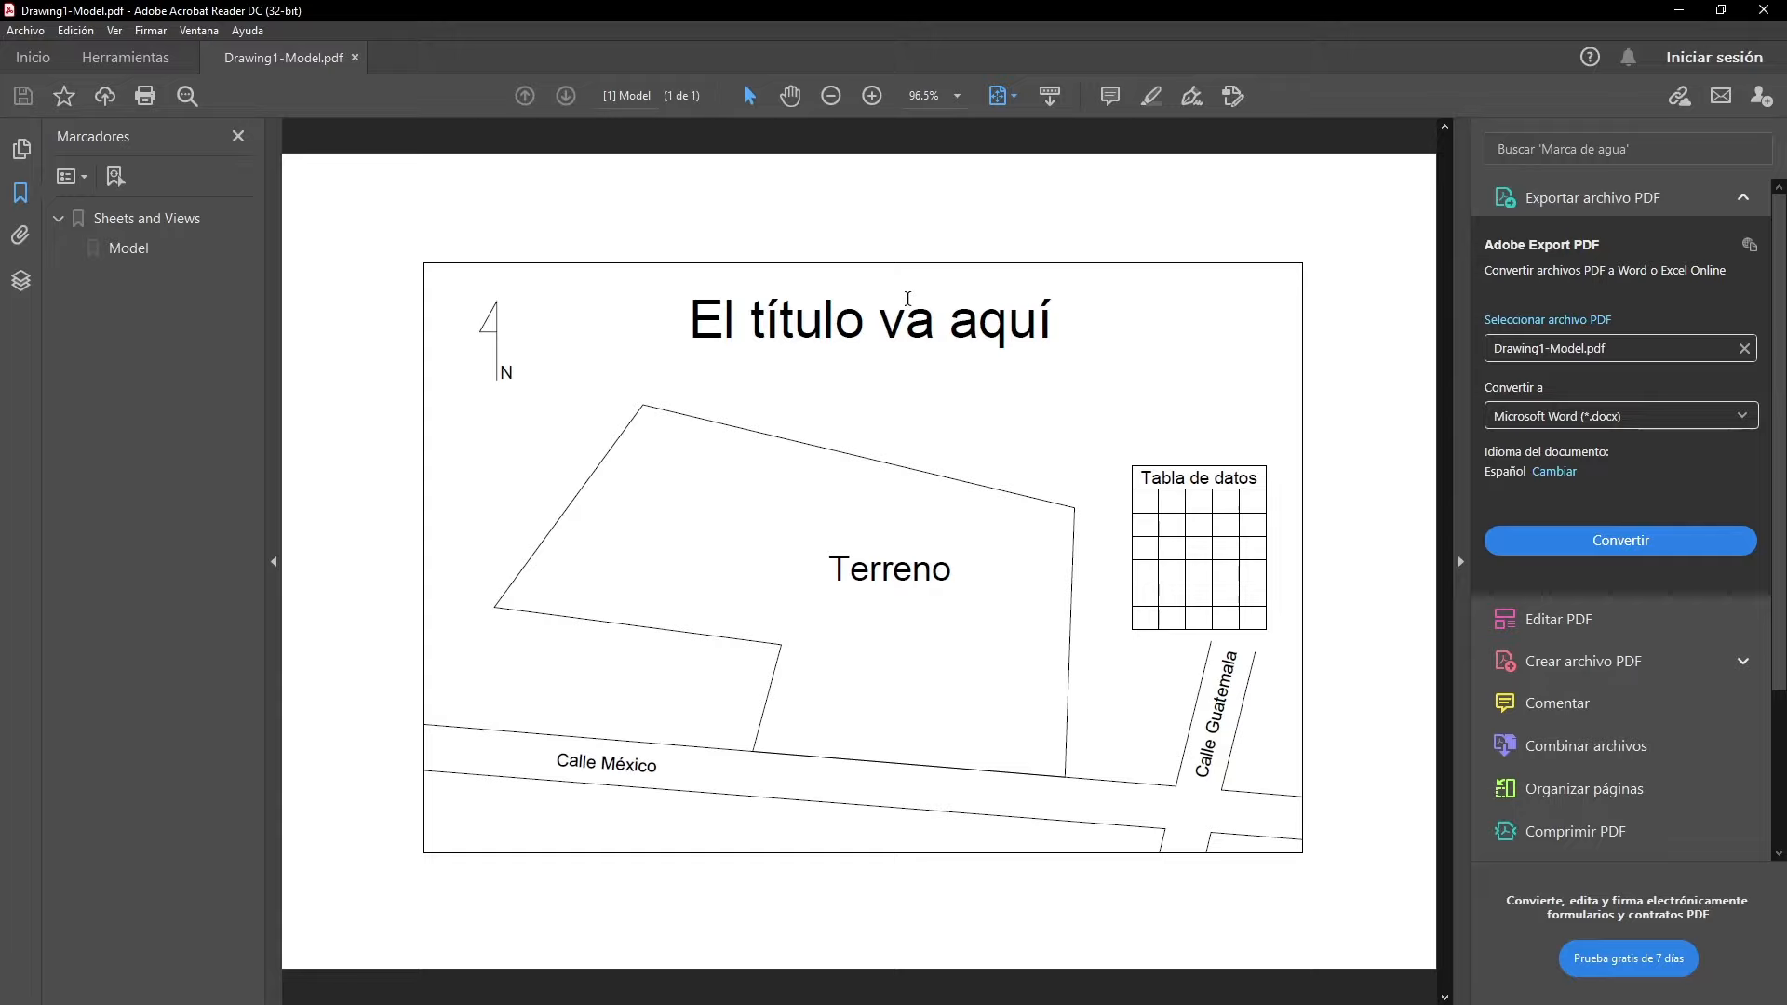
left_click(1753, 17)
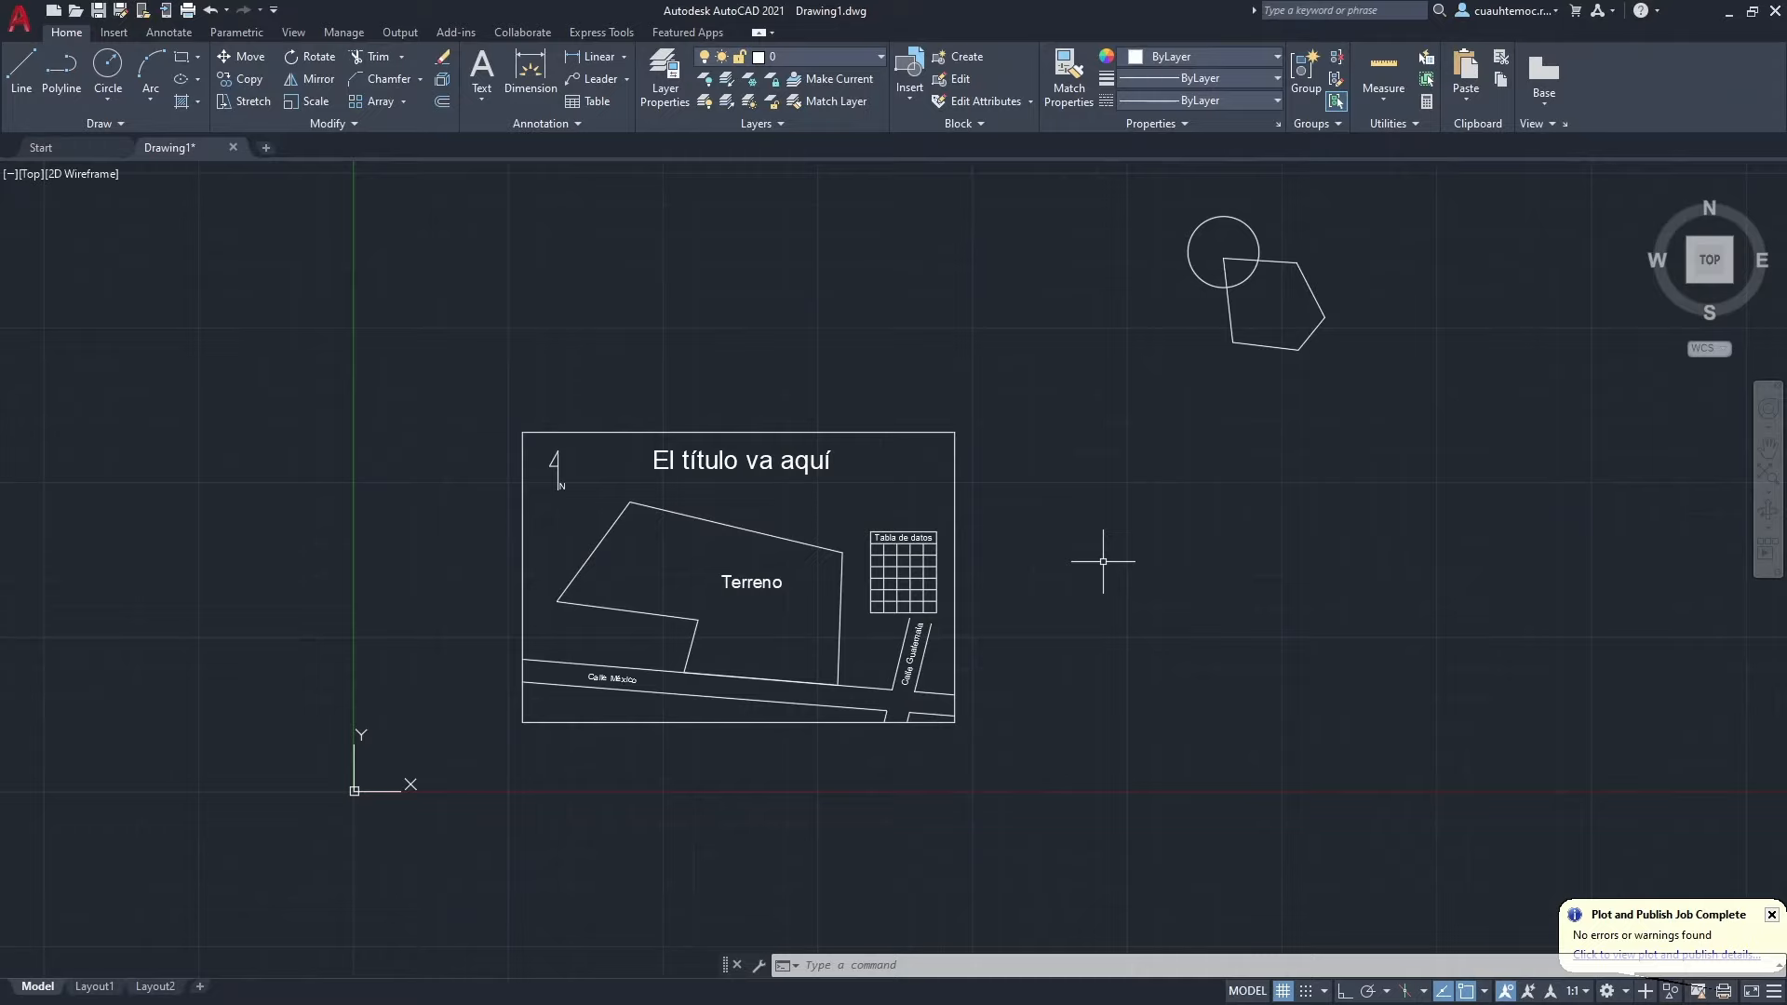
Start a new plot with the DWG To PDF.pc3 plotter and set the plot area to Extents.
left_click(19, 18)
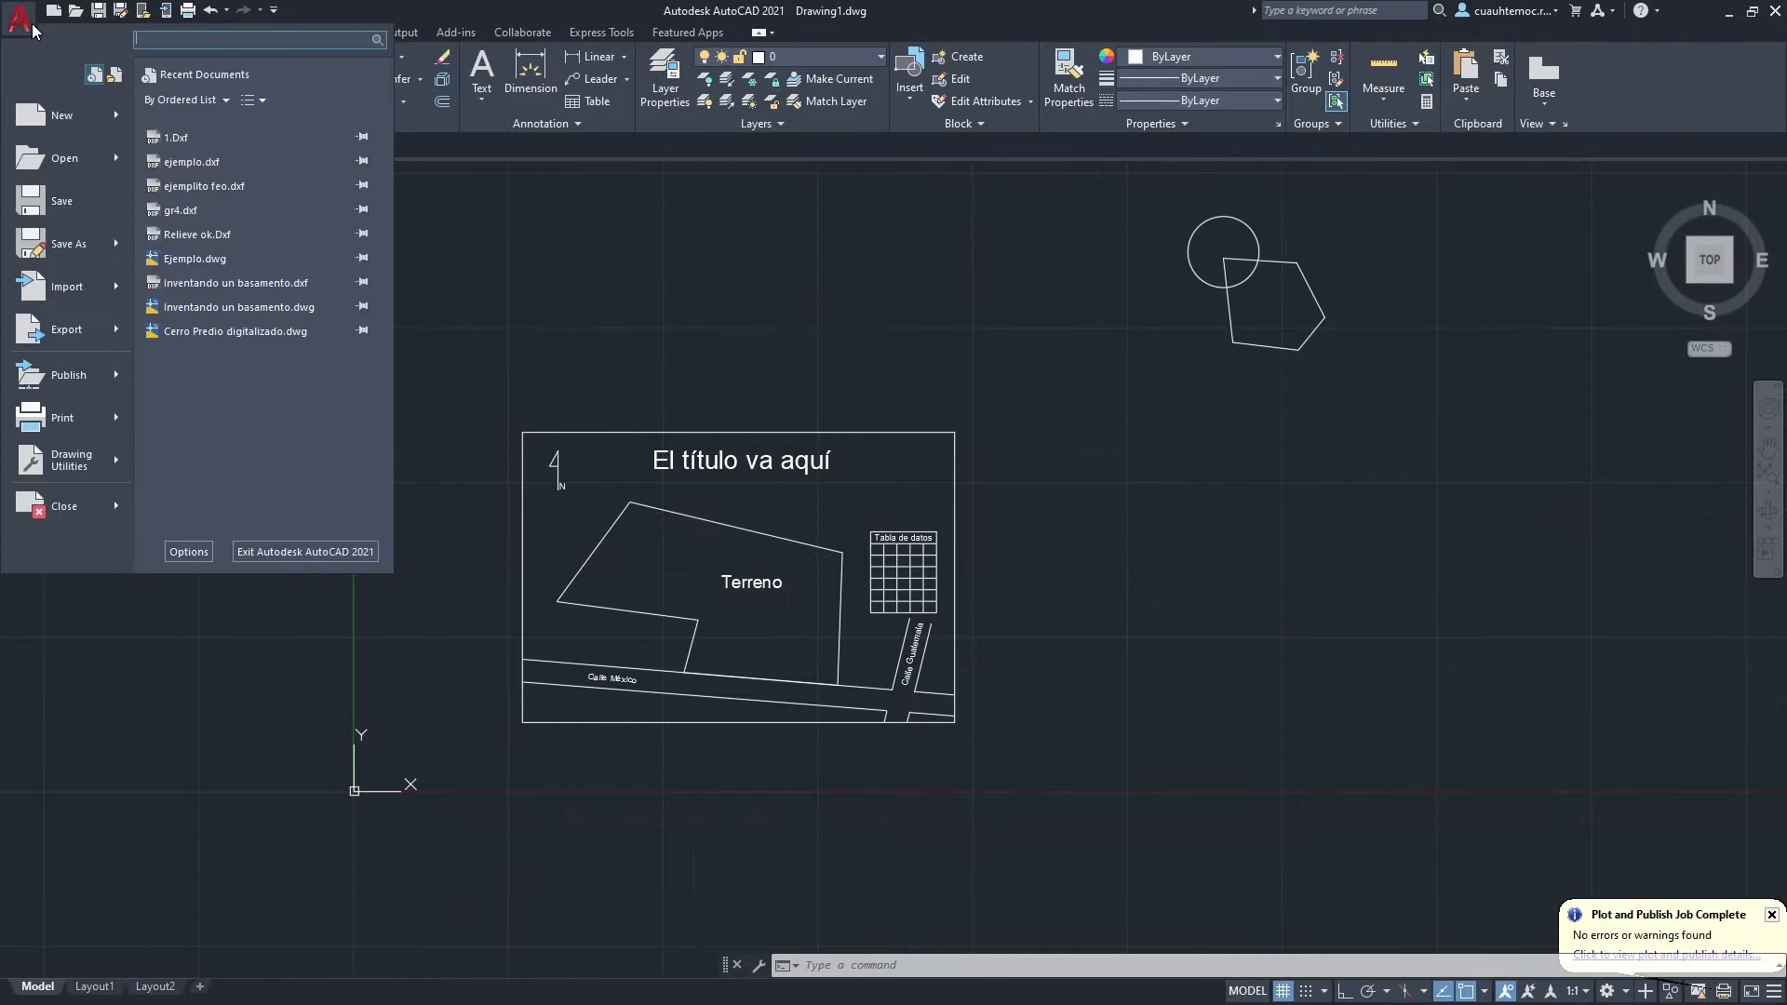
left_click(65, 421)
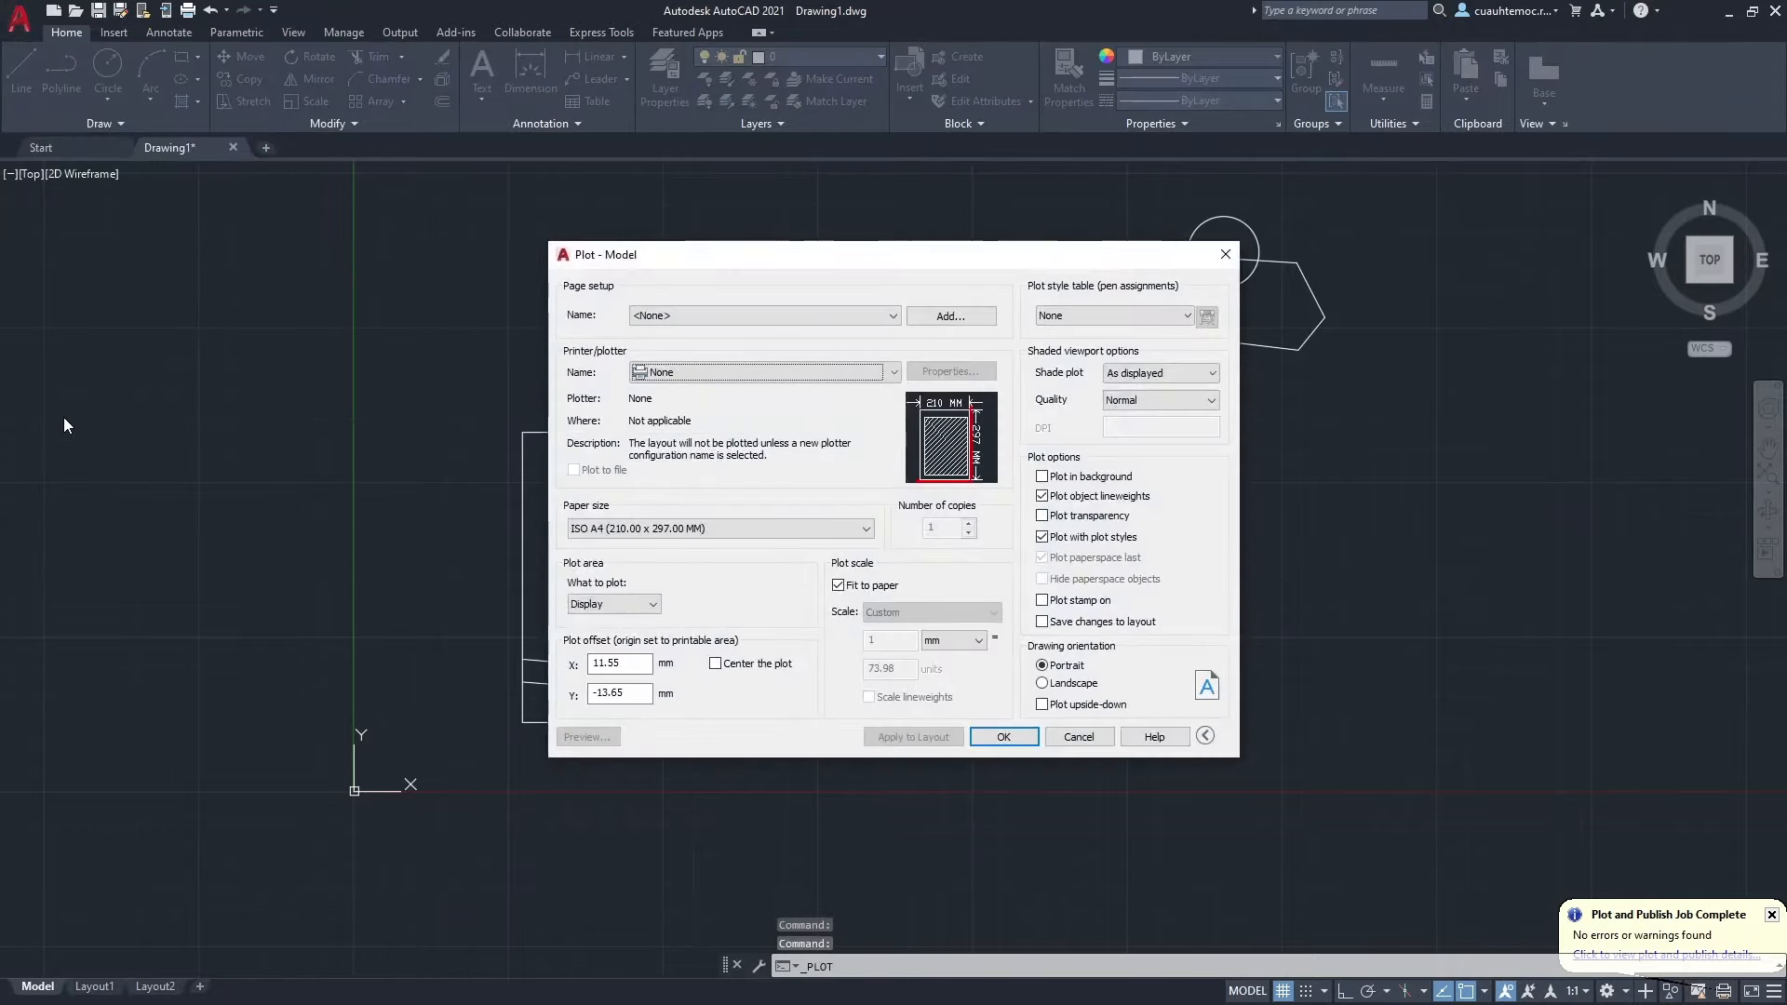
left_click(818, 376)
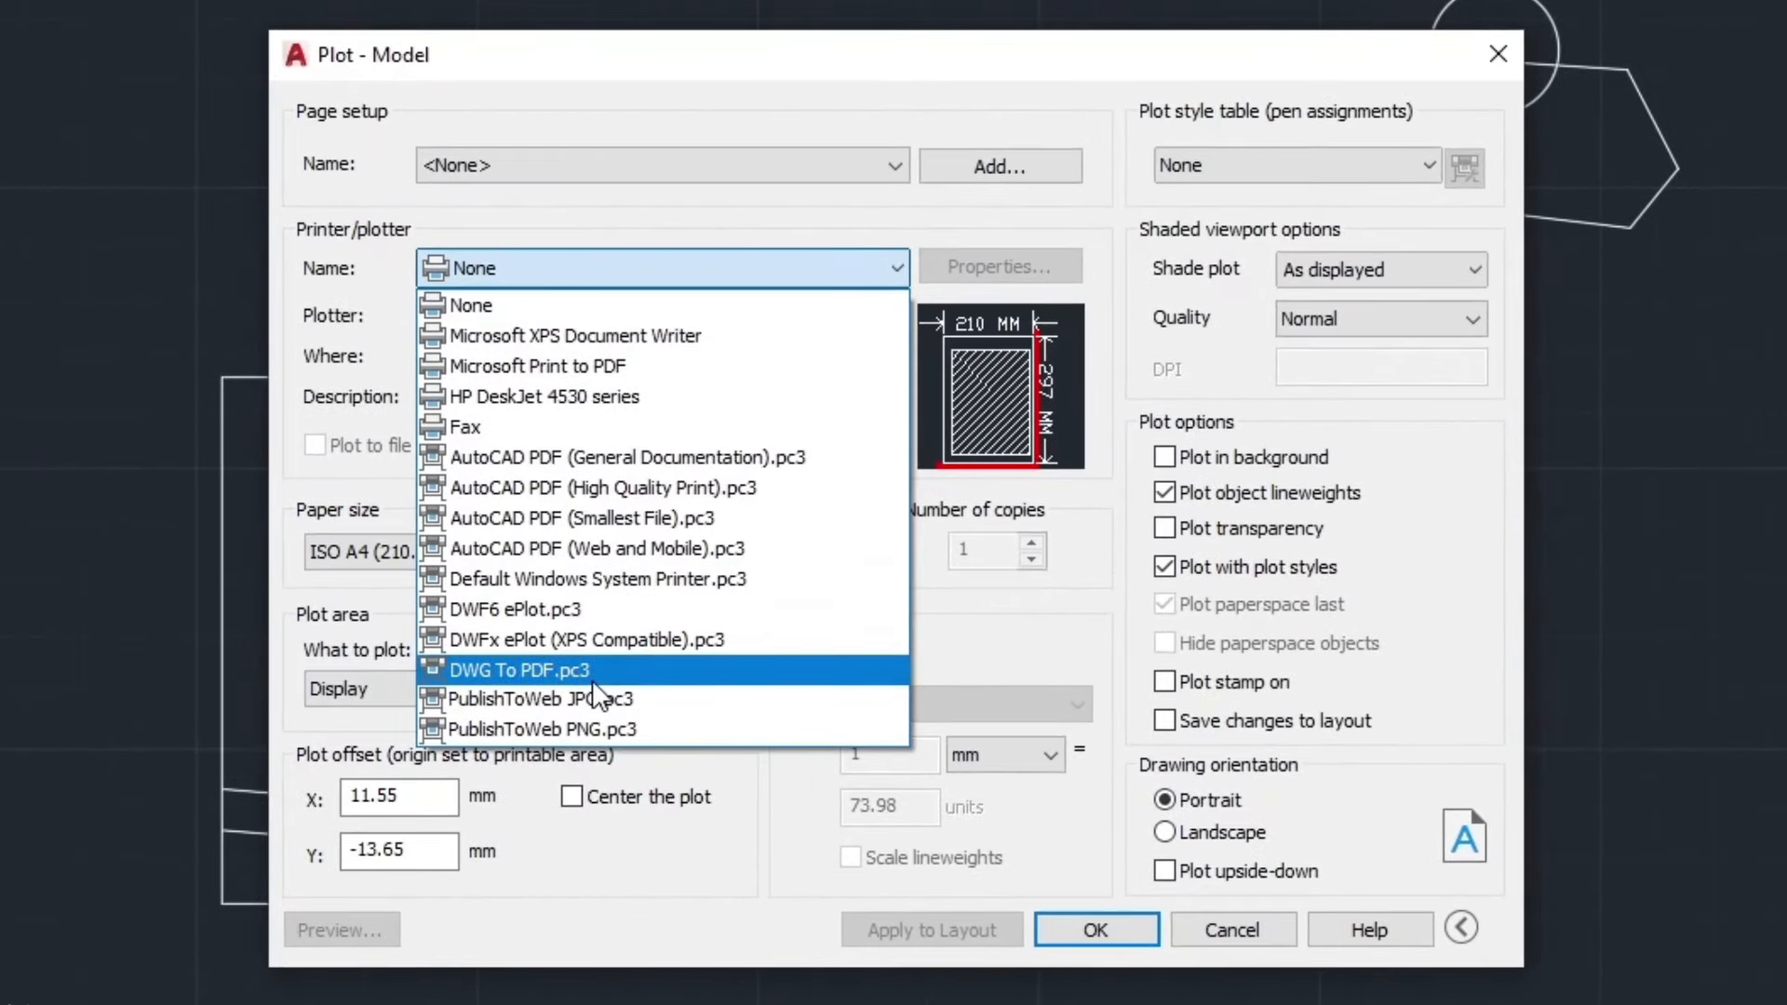
left_click(593, 681)
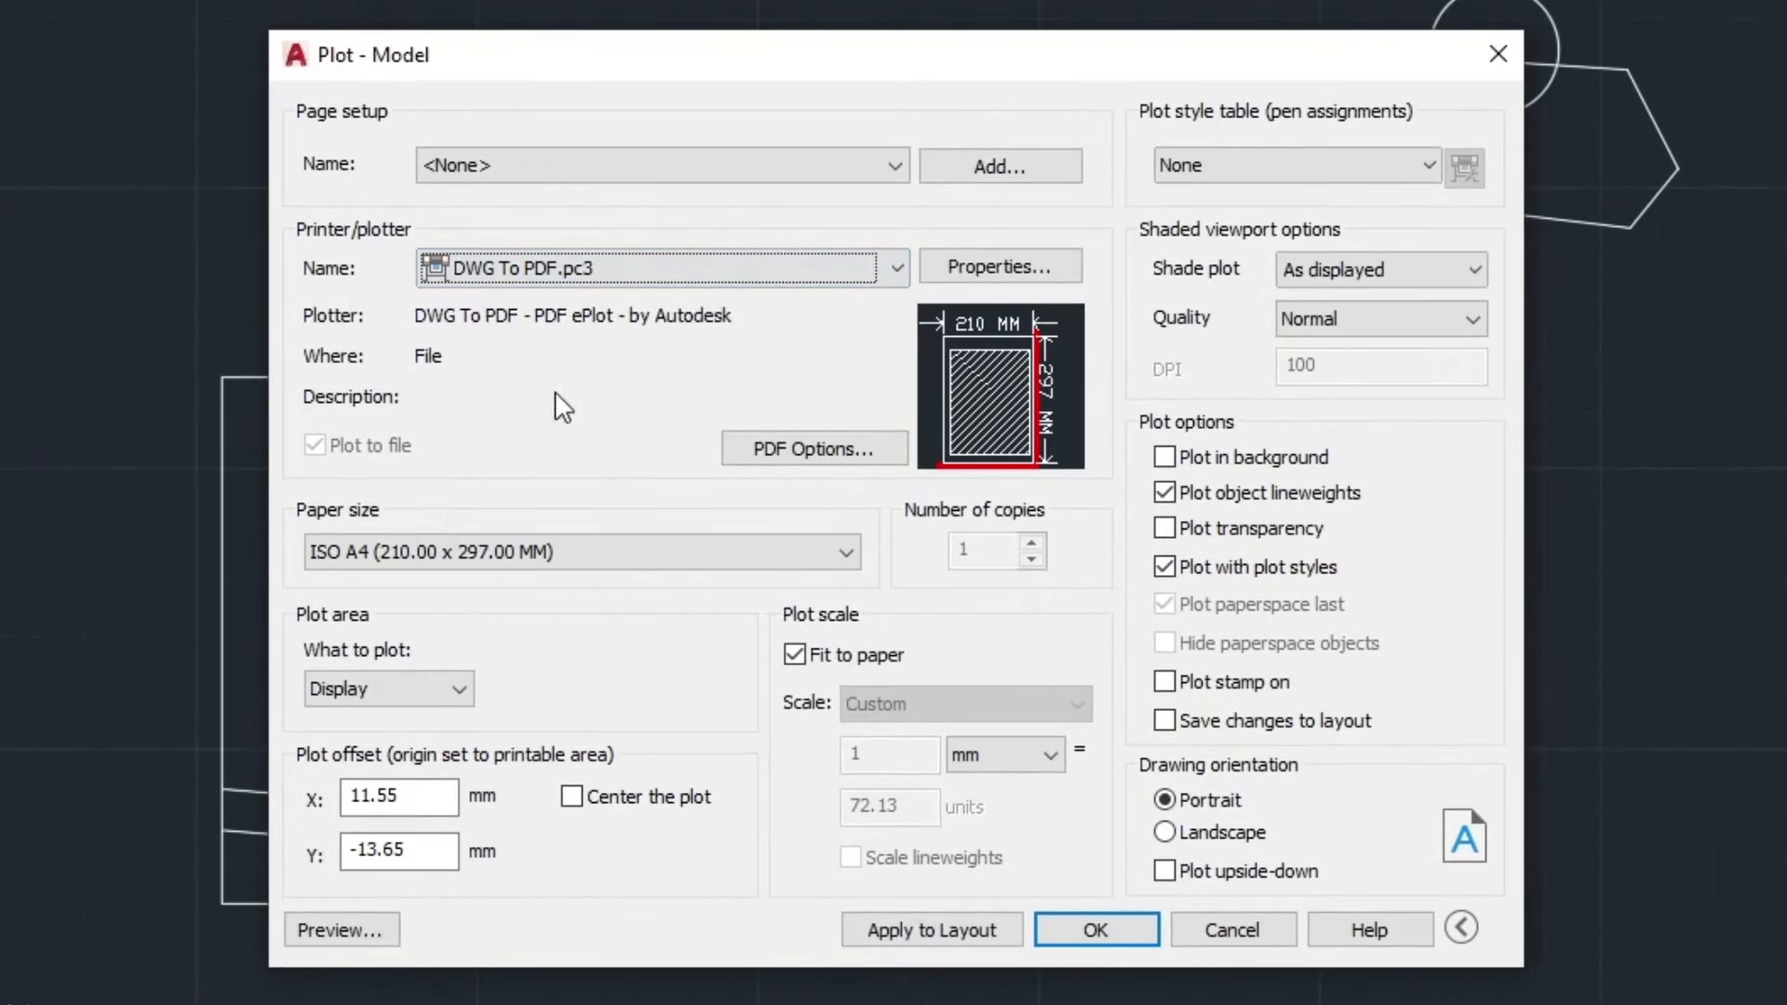
left_click(449, 696)
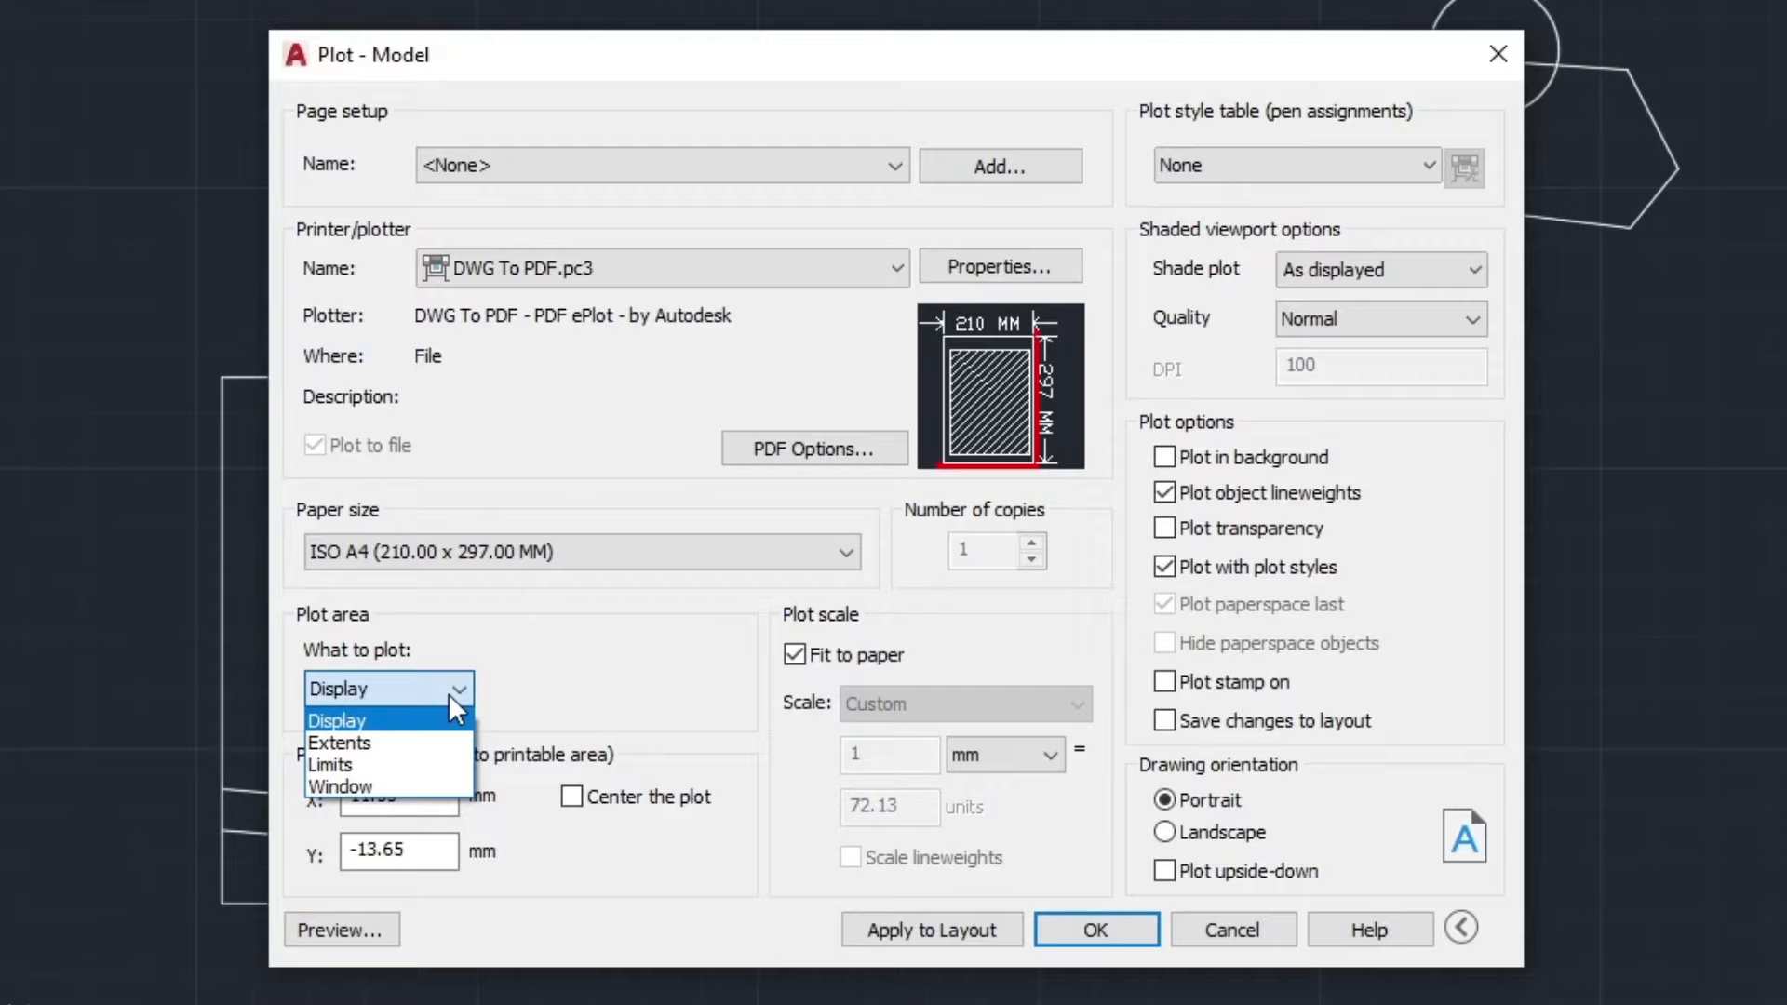
left_click(407, 744)
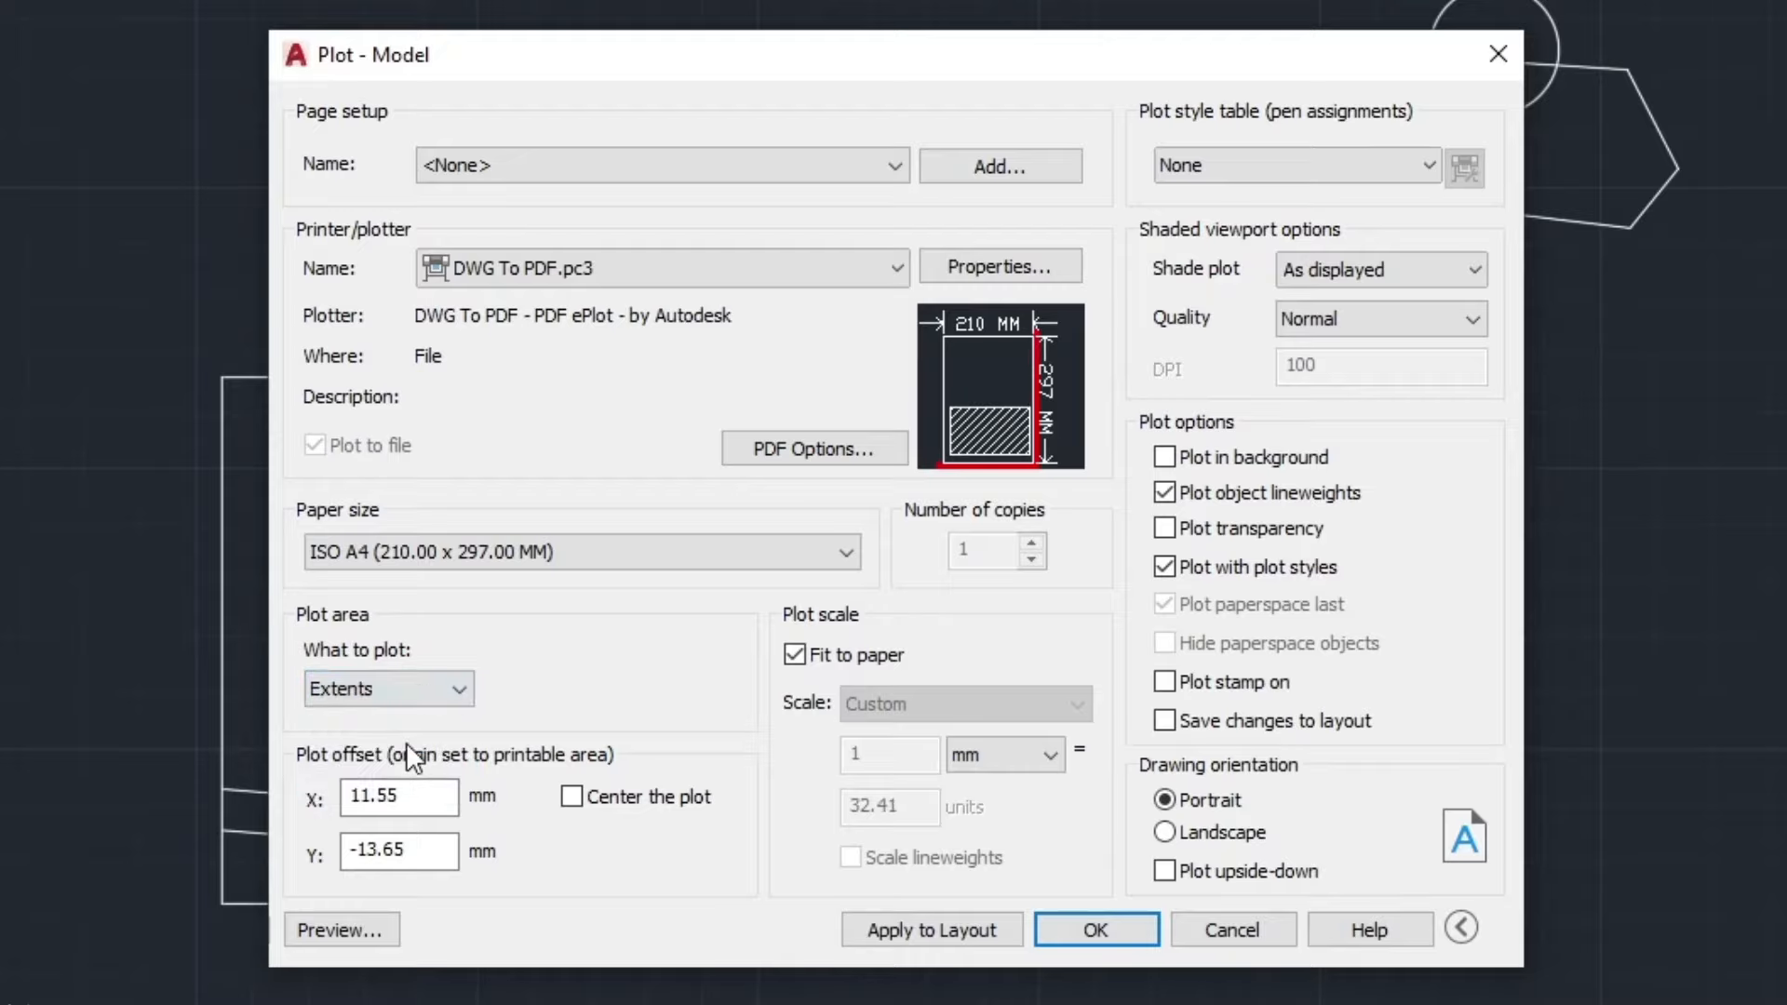
Preview the Extents plot centered on the paper in Landscape orientation, and cancel the plot.
left_click(570, 798)
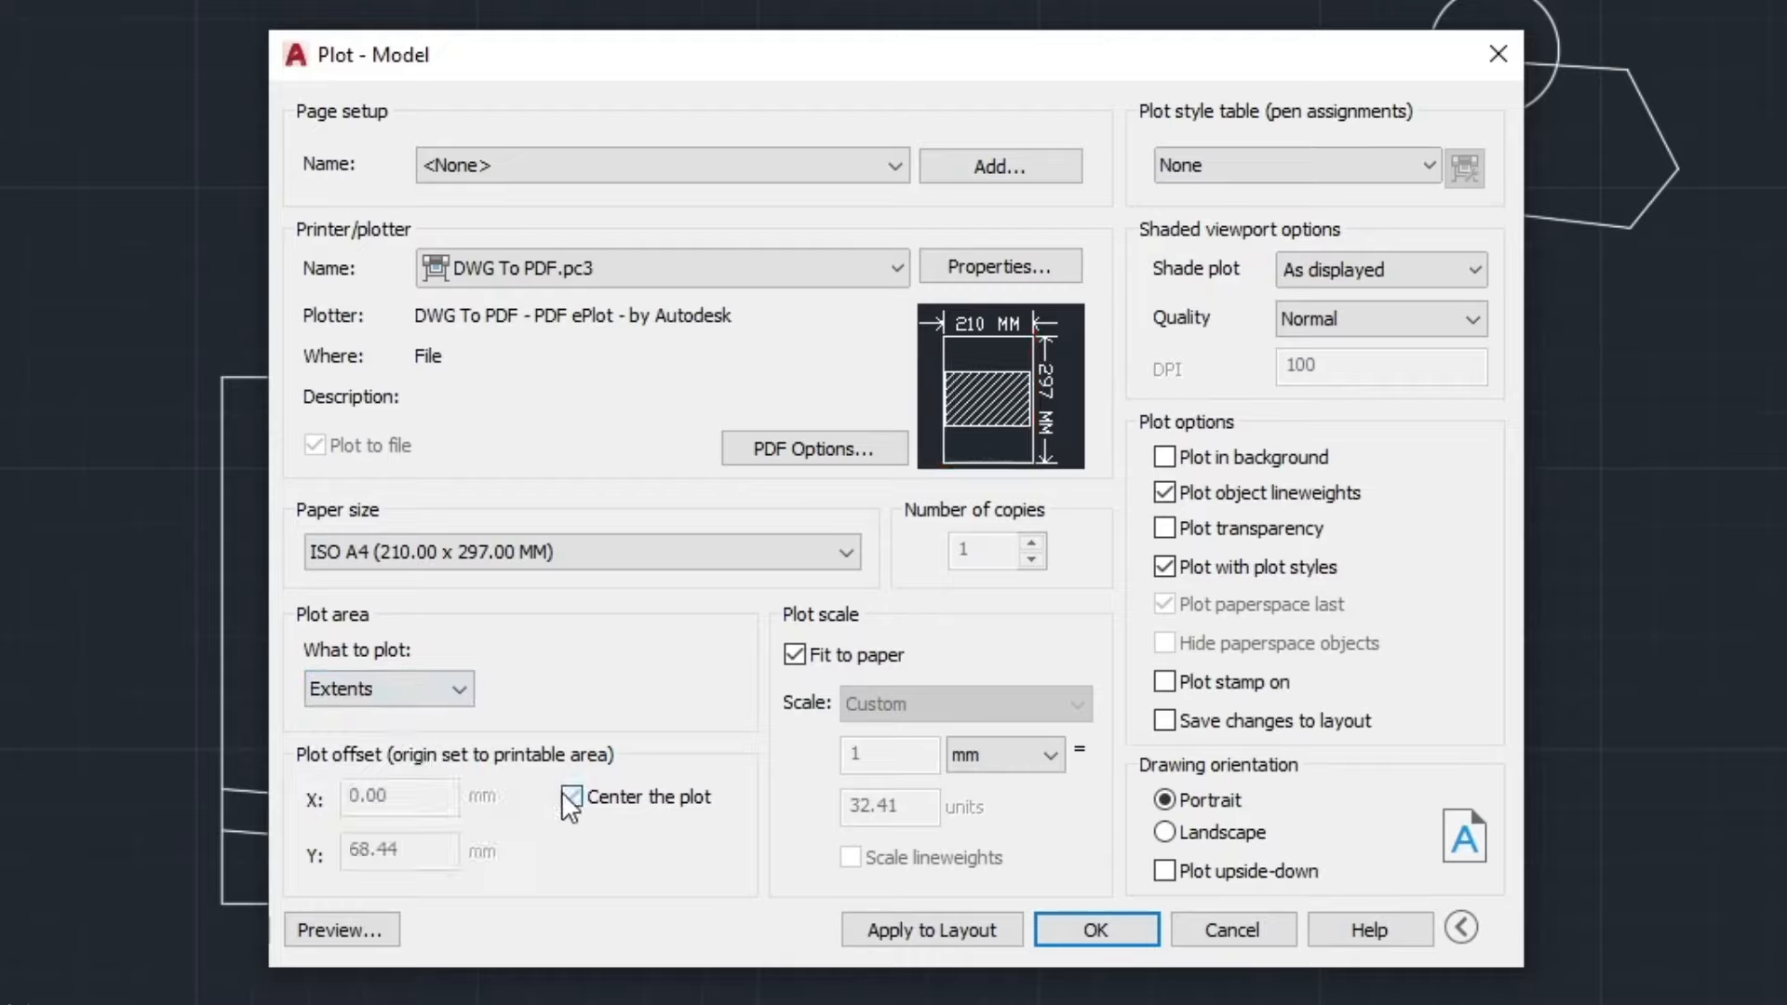
left_click(1164, 836)
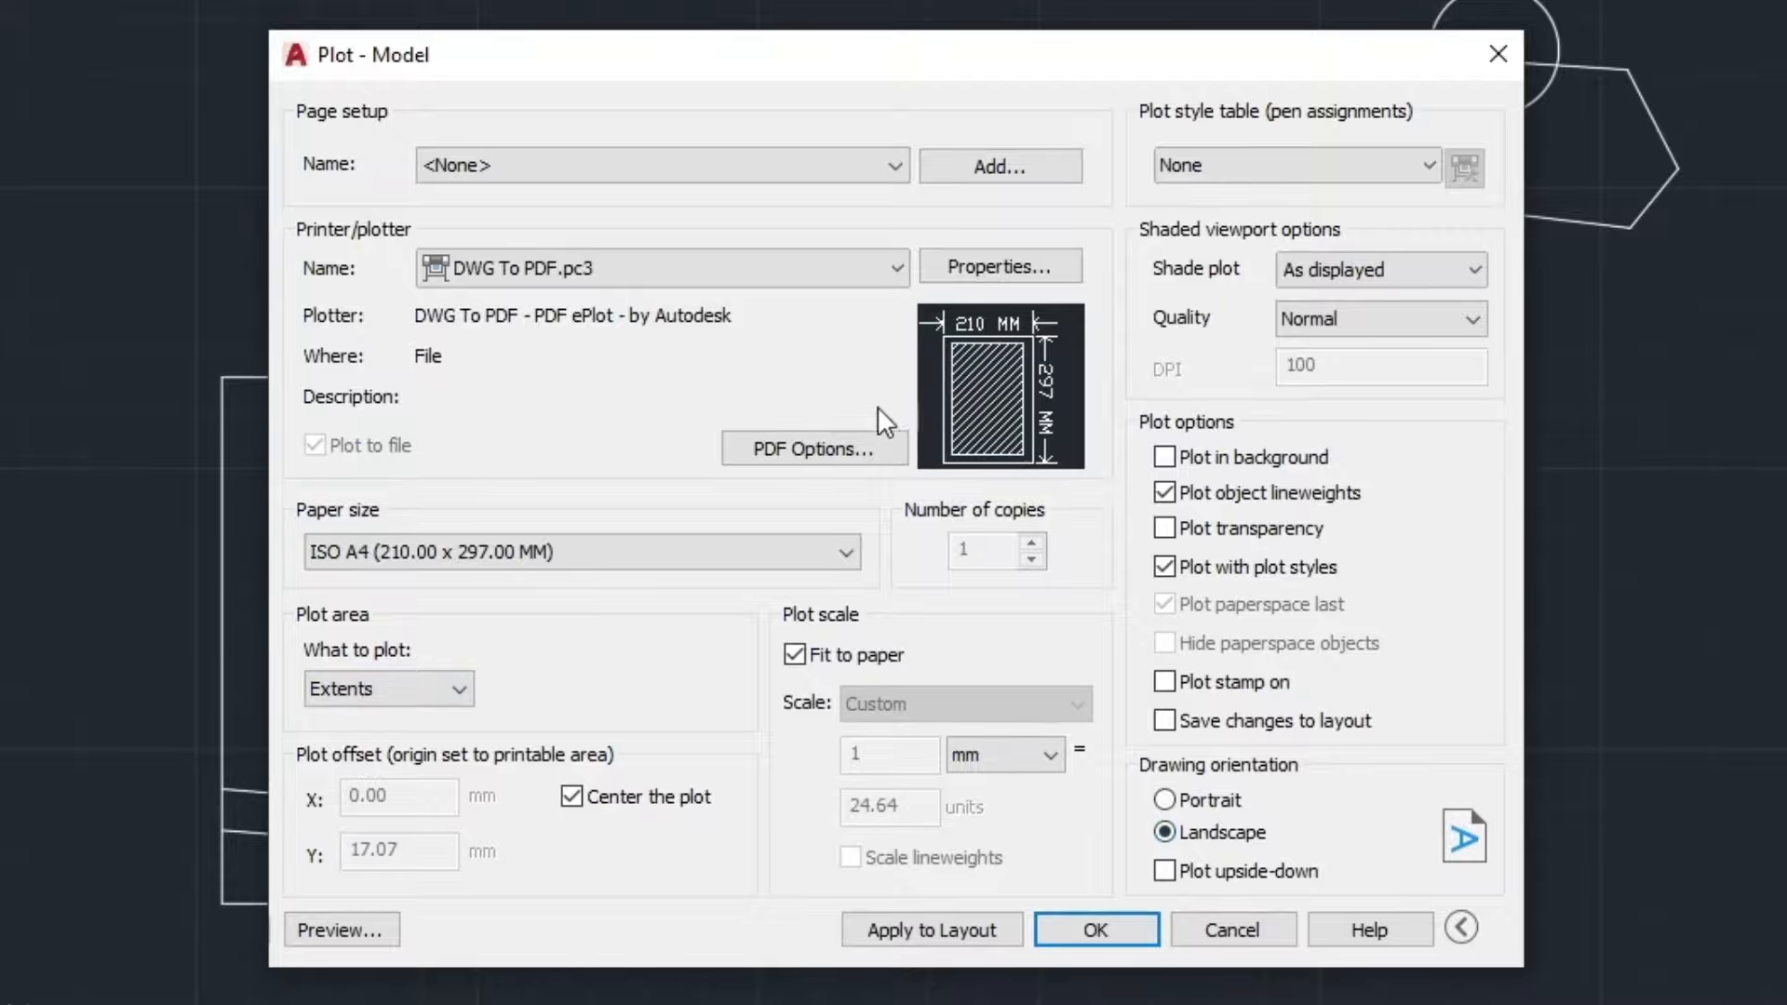
mouse_move(980, 398)
left_click(359, 930)
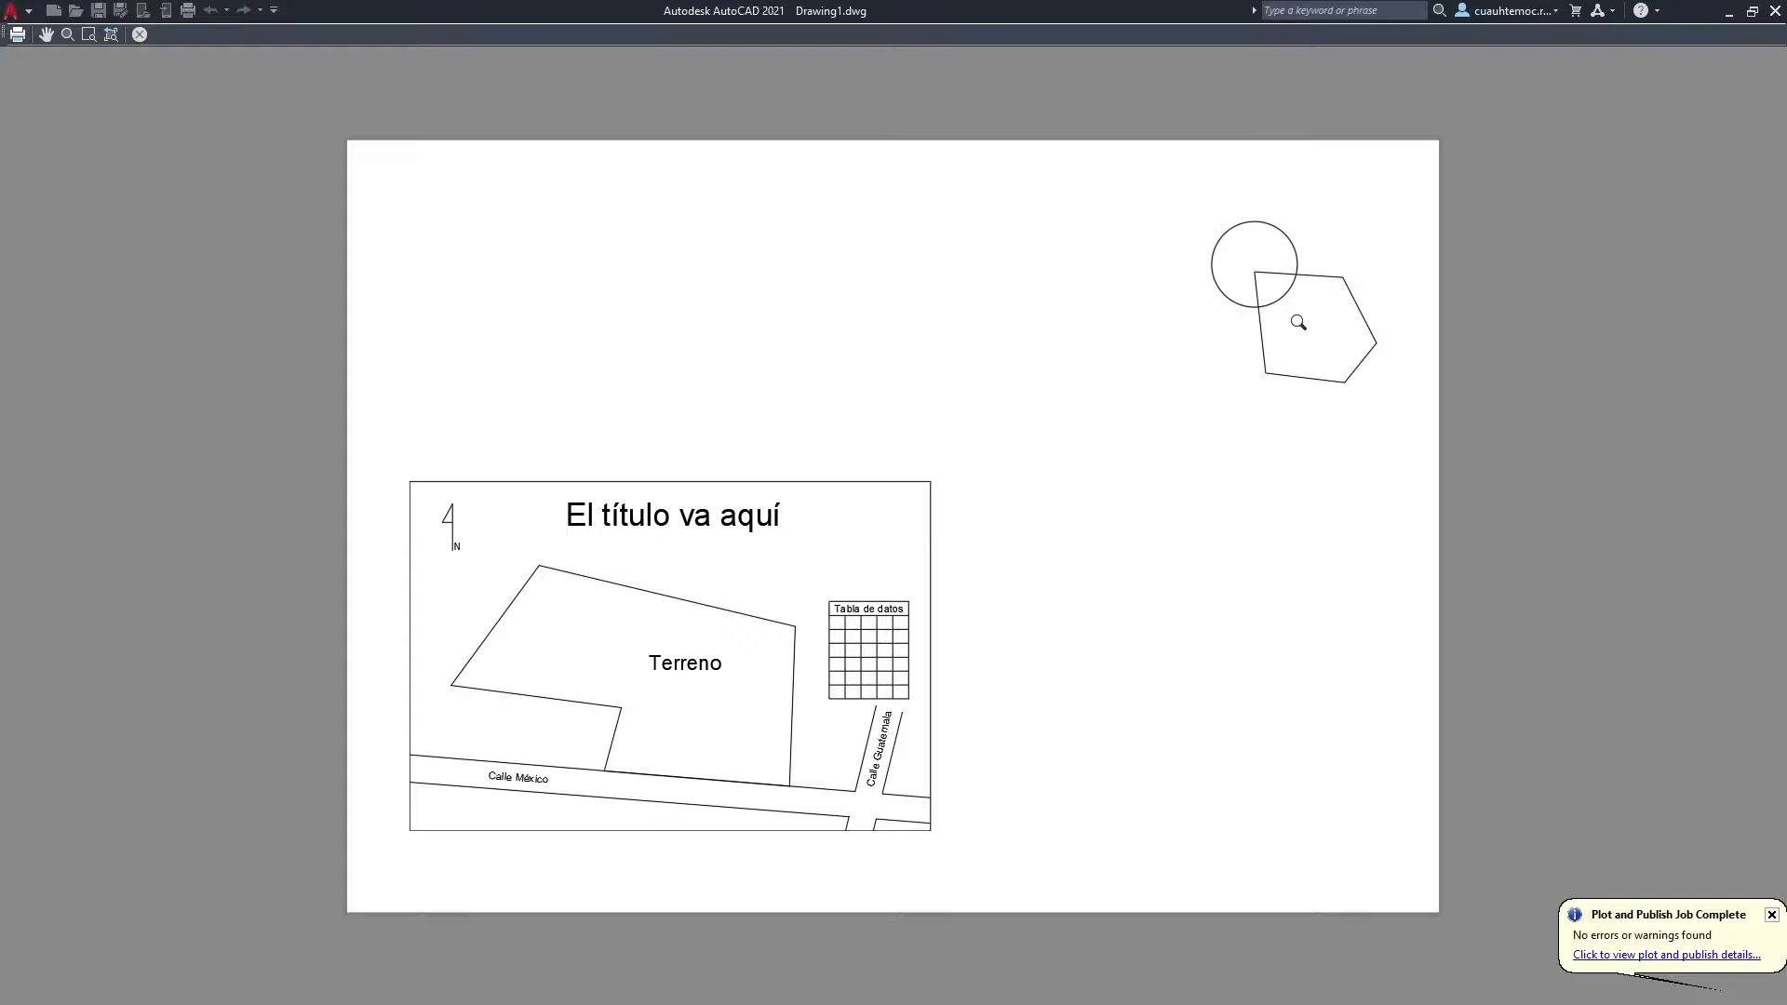
key("Escape")
left_click(398, 685)
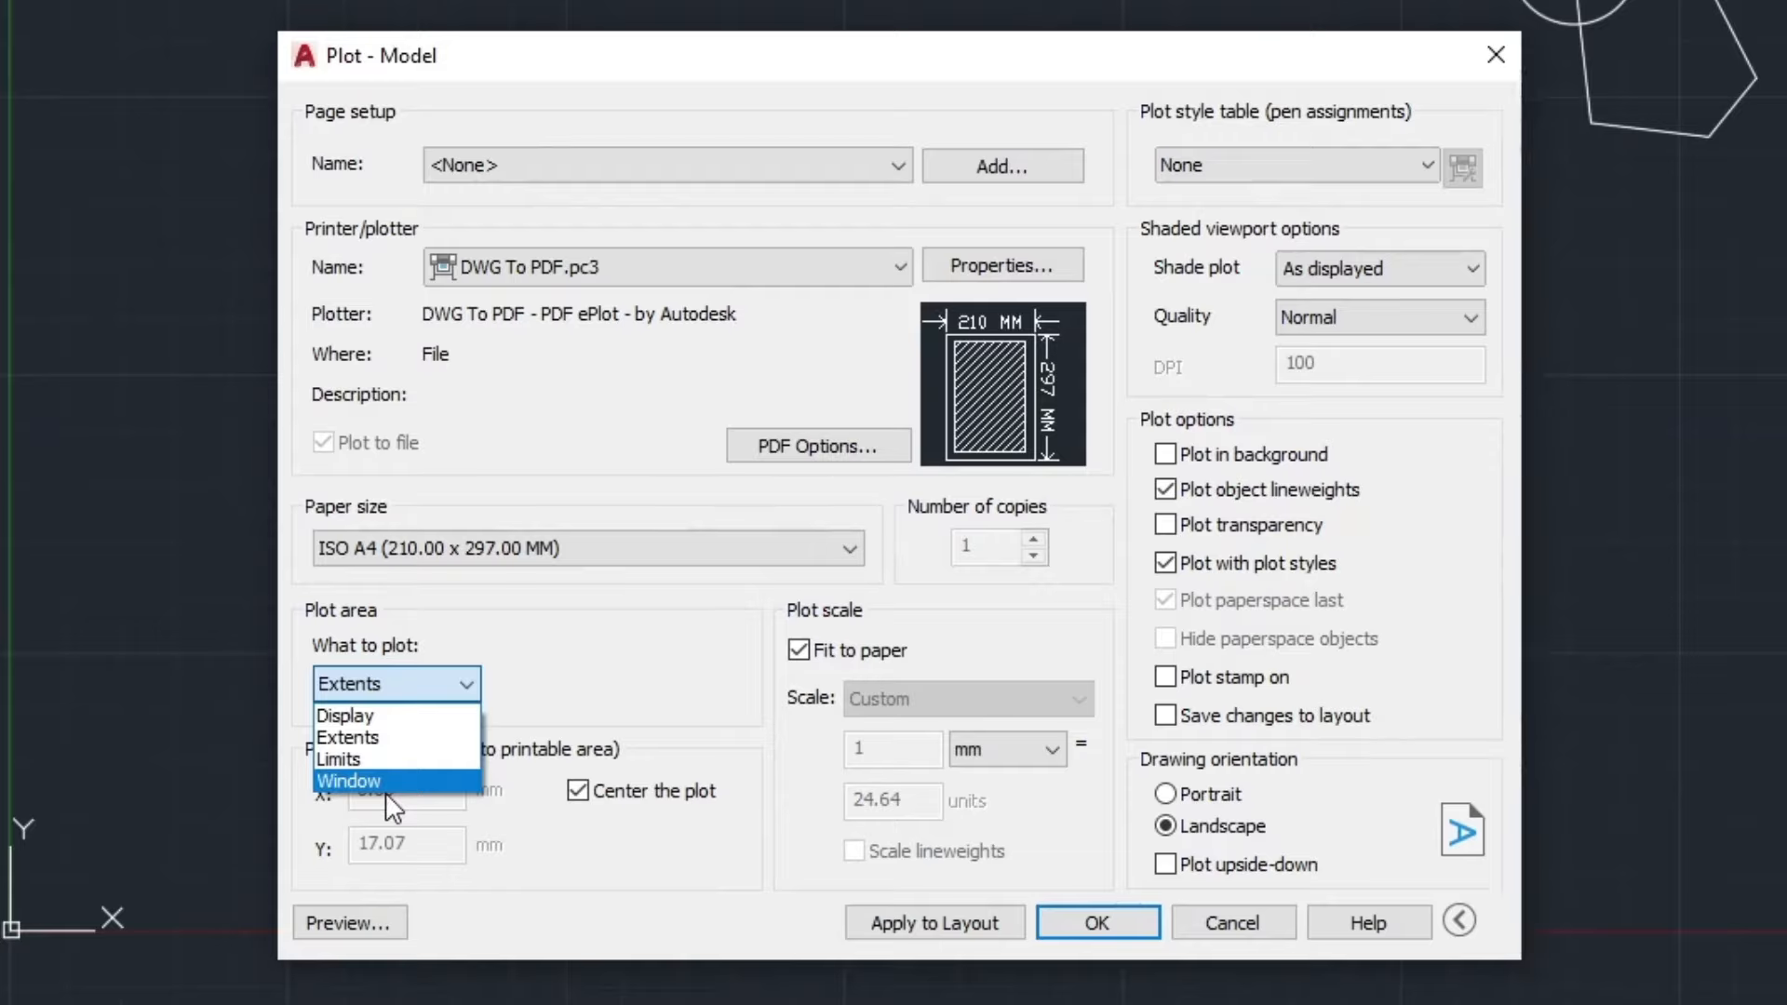
left_click(1230, 924)
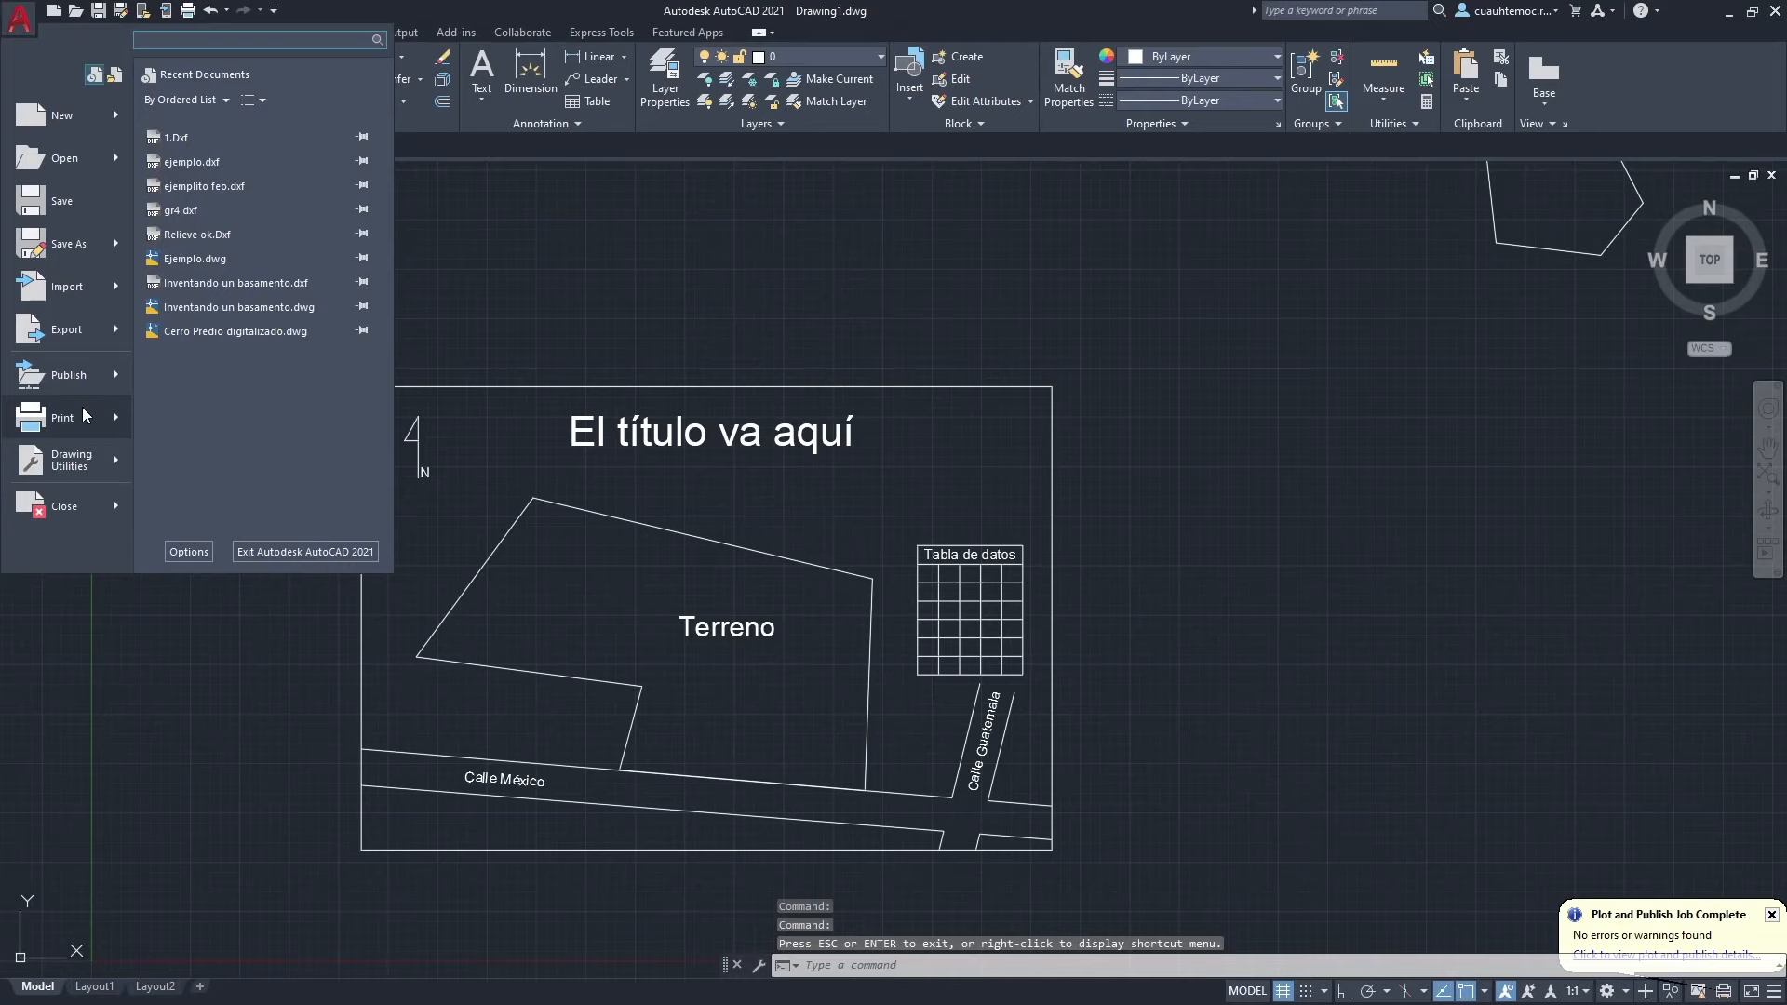
Start another plot, centered on the paper in Landscape orientation, with the plot area set to Limits.
left_click(240, 116)
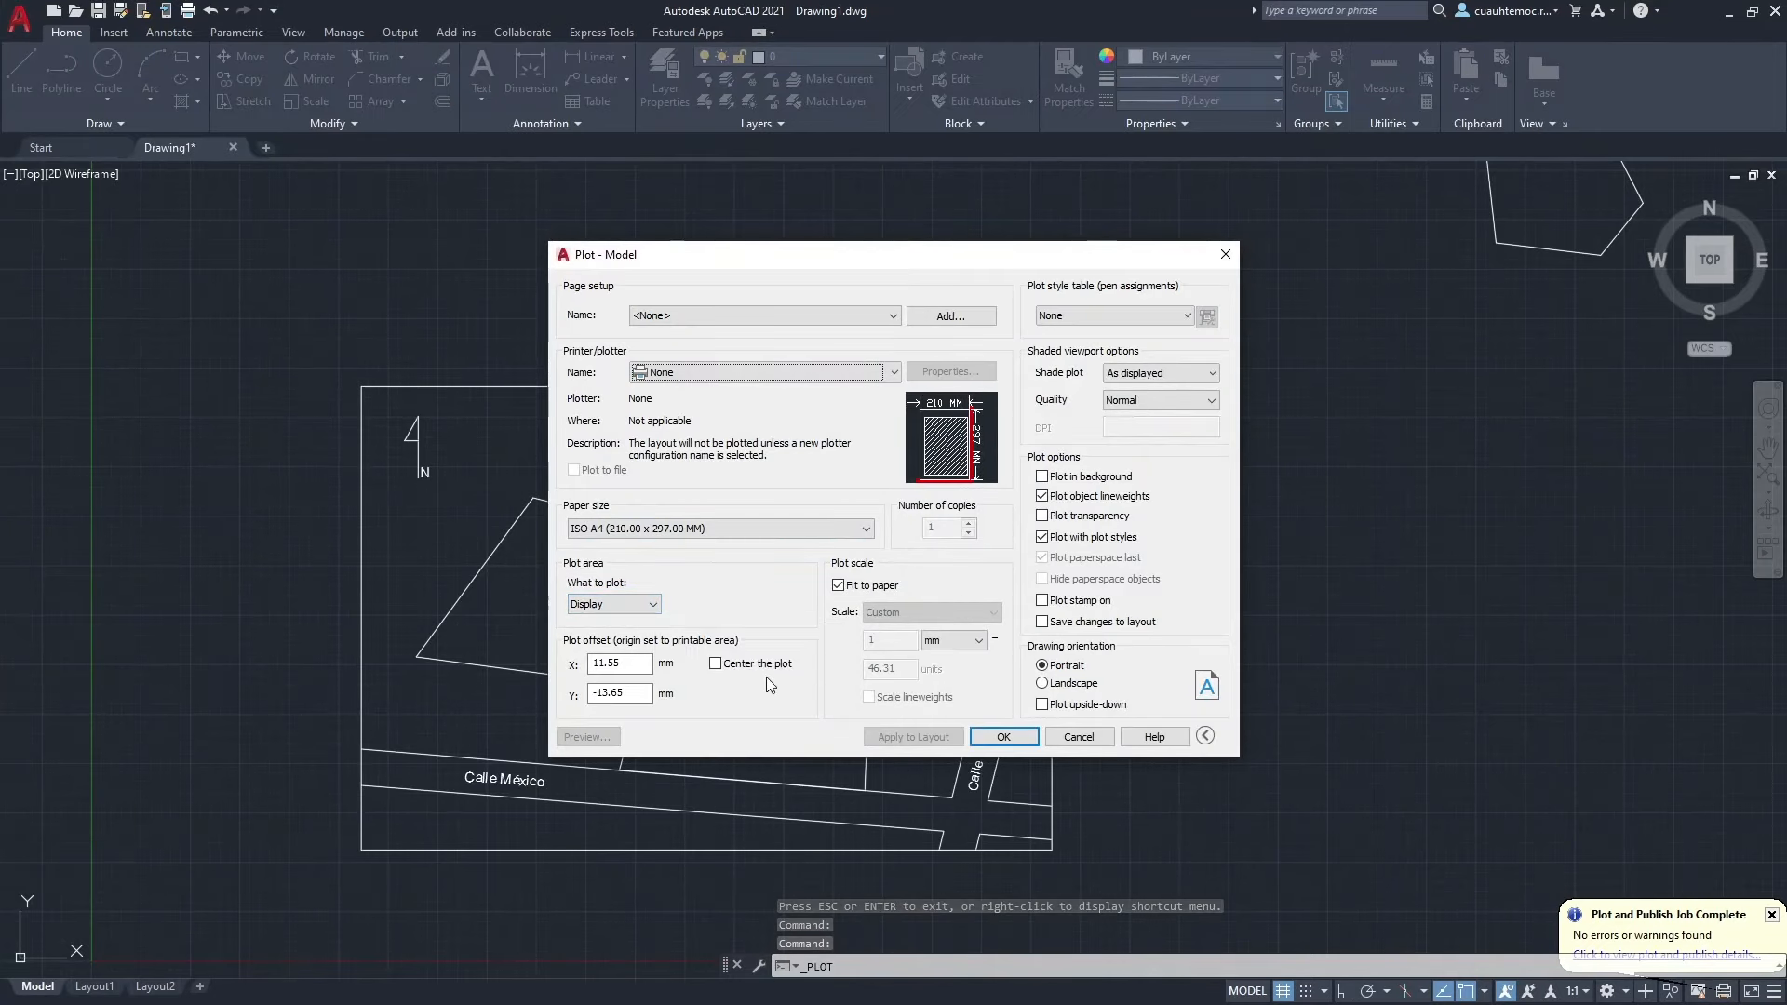
left_click(715, 663)
left_click(1042, 683)
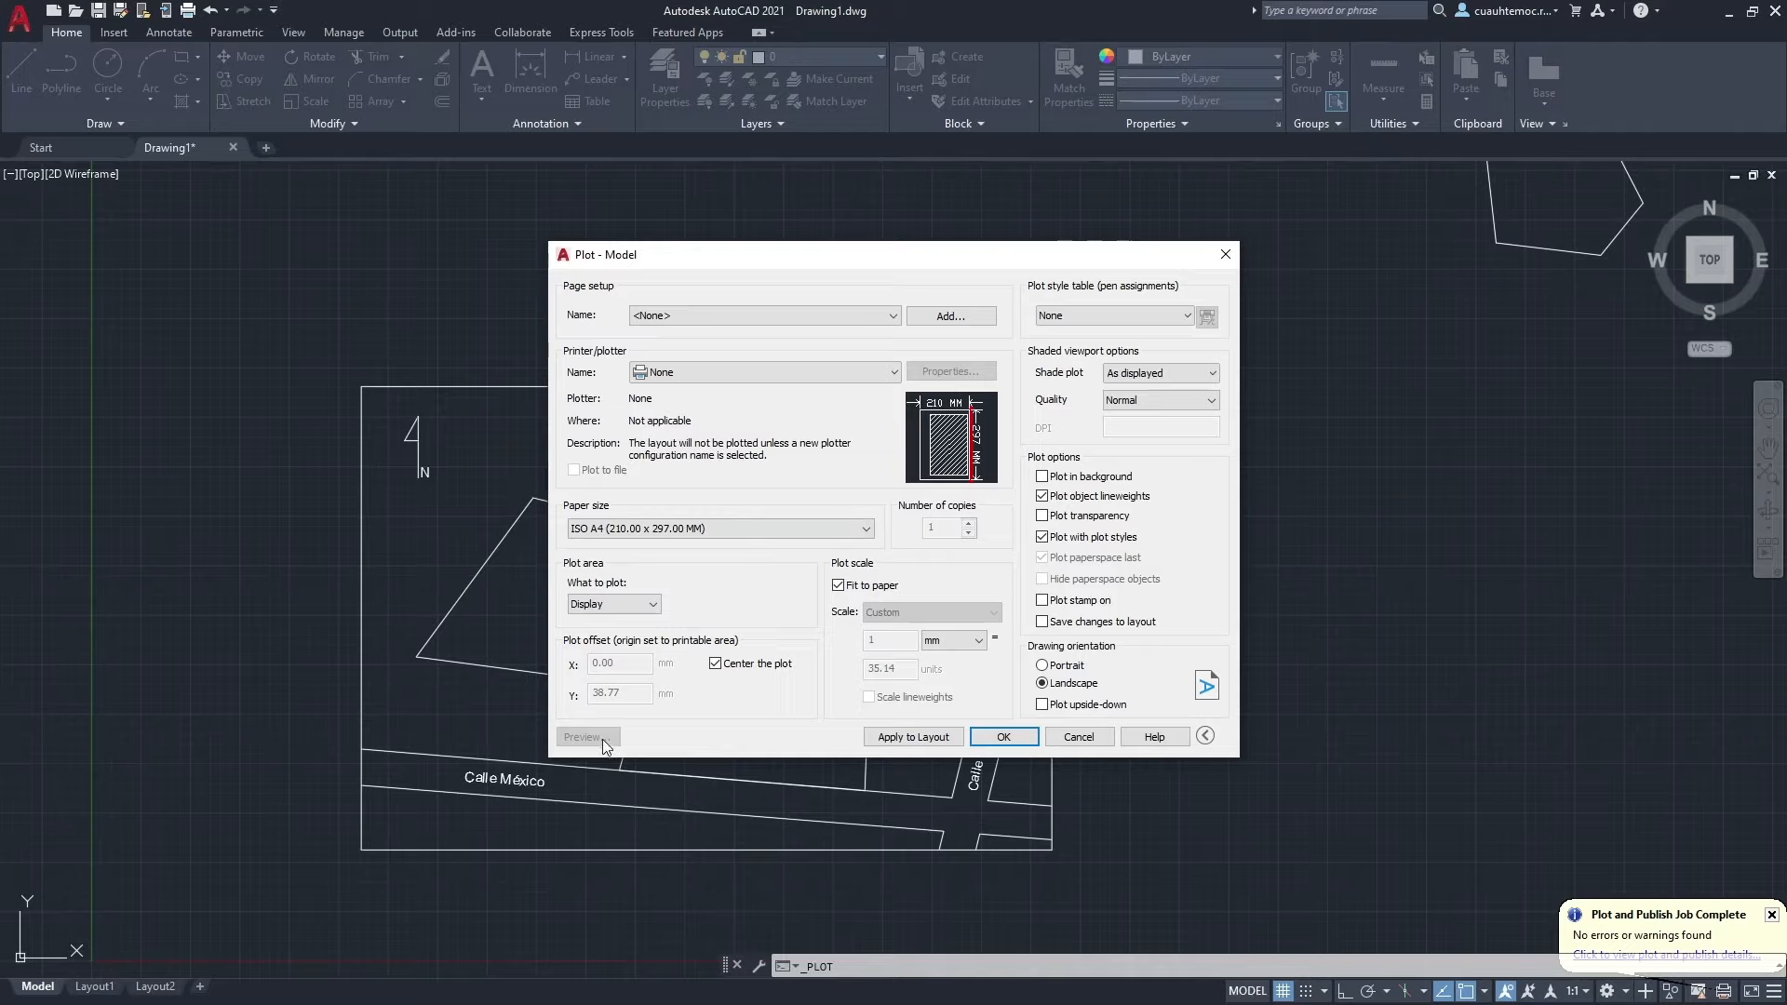
left_click(653, 607)
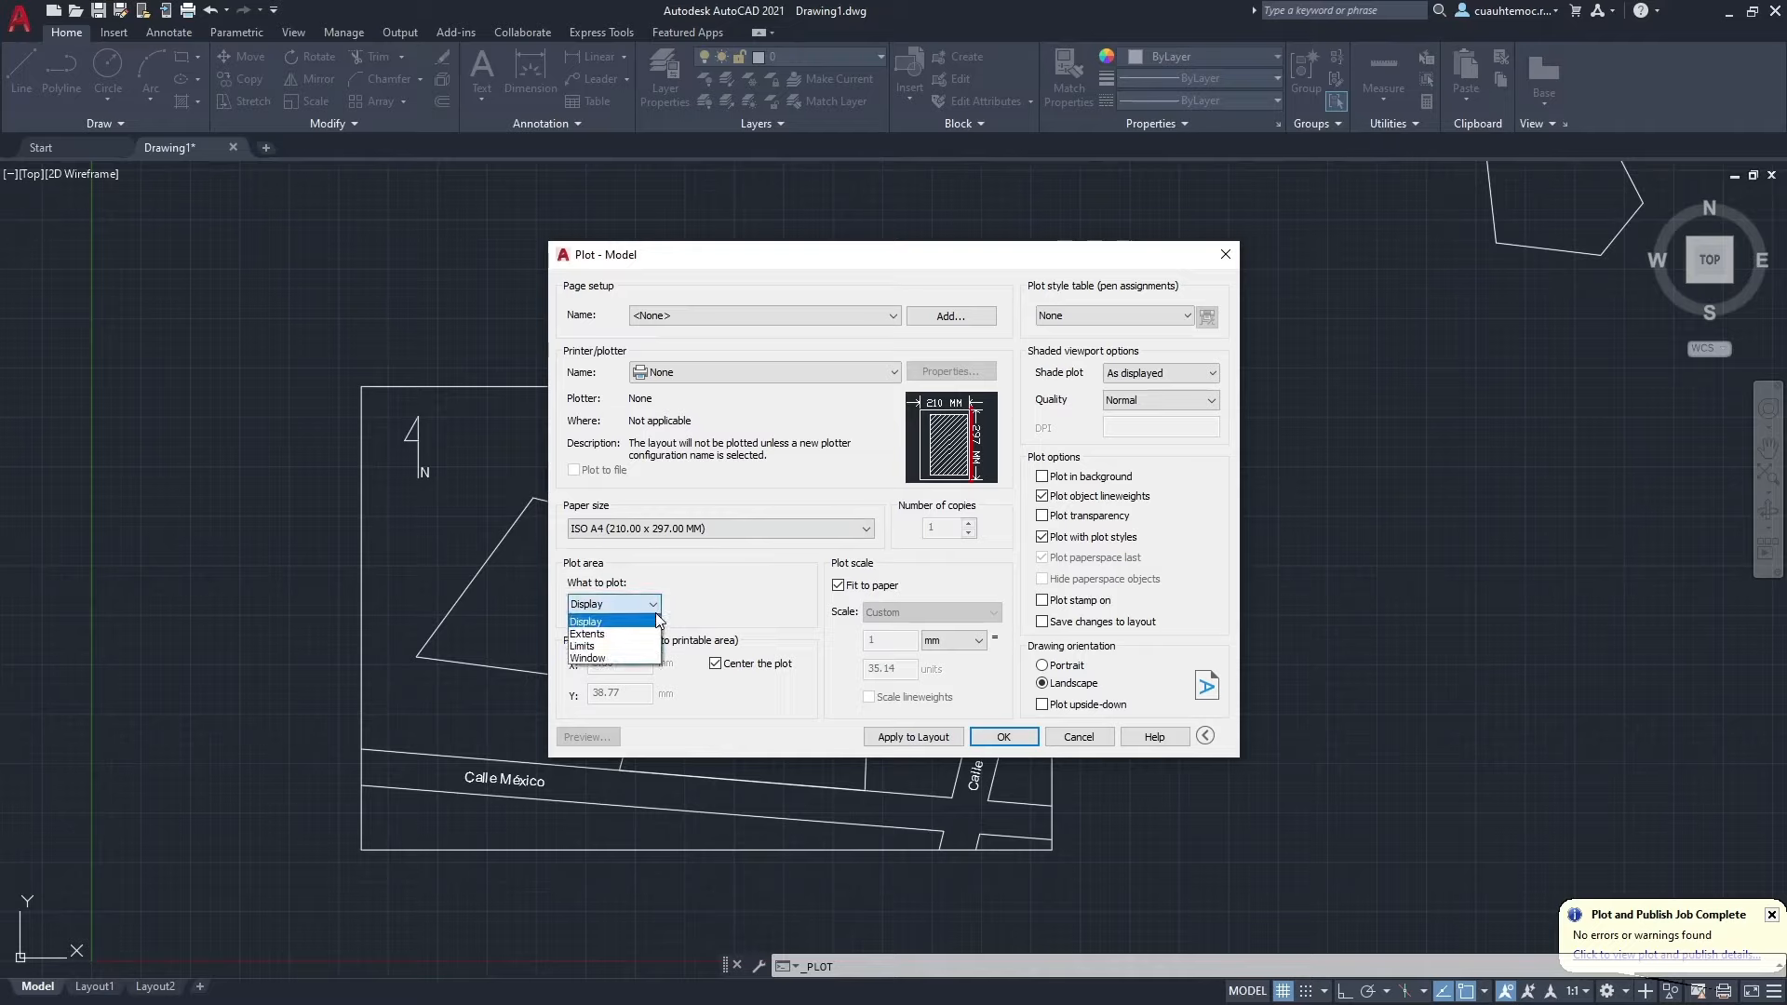
left_click(618, 649)
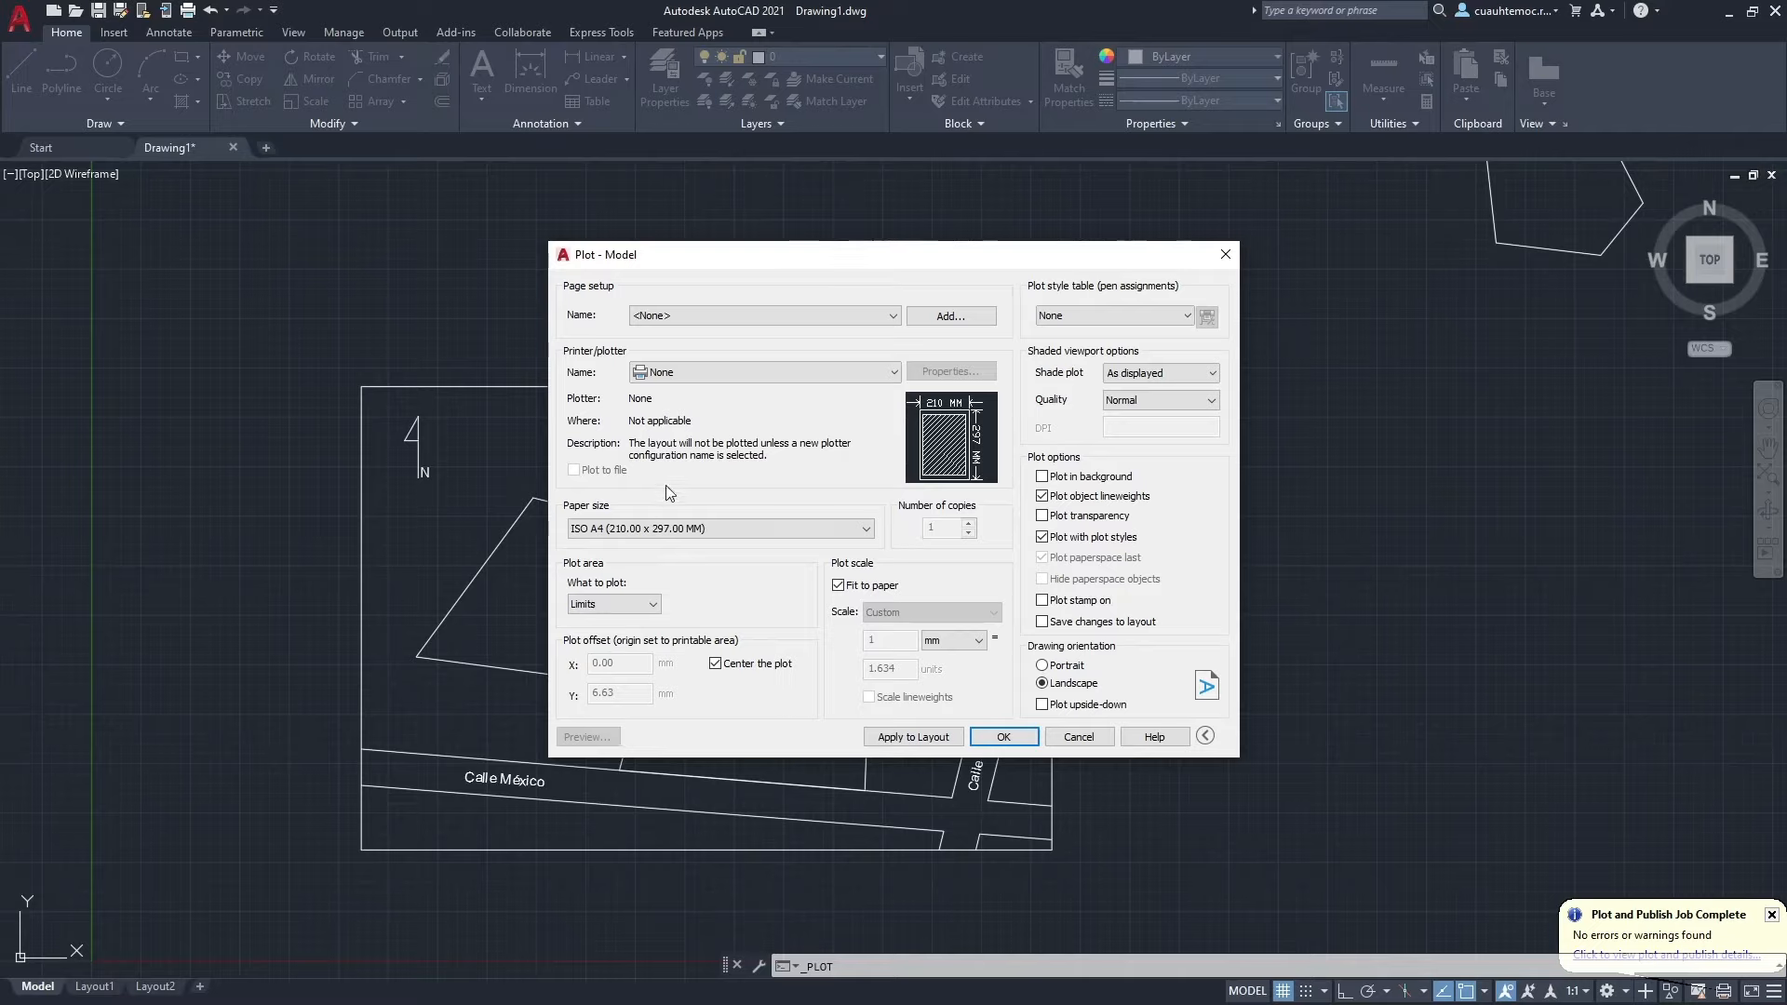
Choose the DWG To PDF.pc3 plotter and preview the Limits plot.
left_click(757, 372)
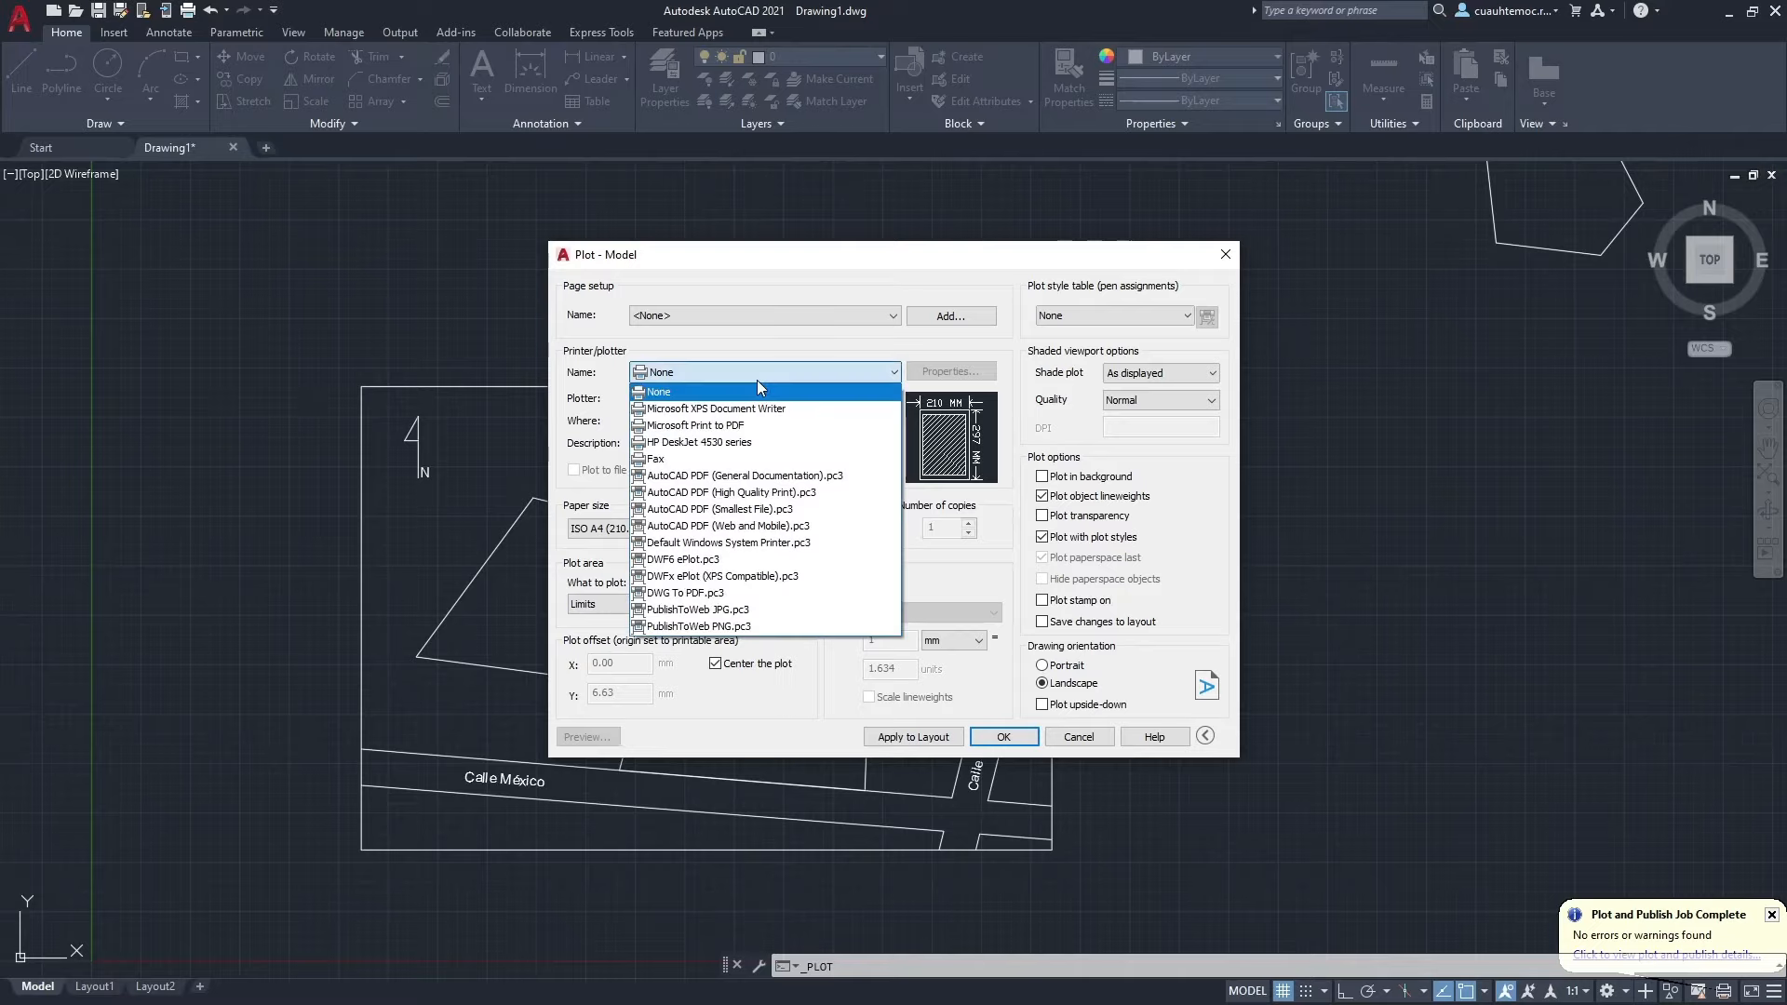
left_click(703, 596)
left_click(609, 737)
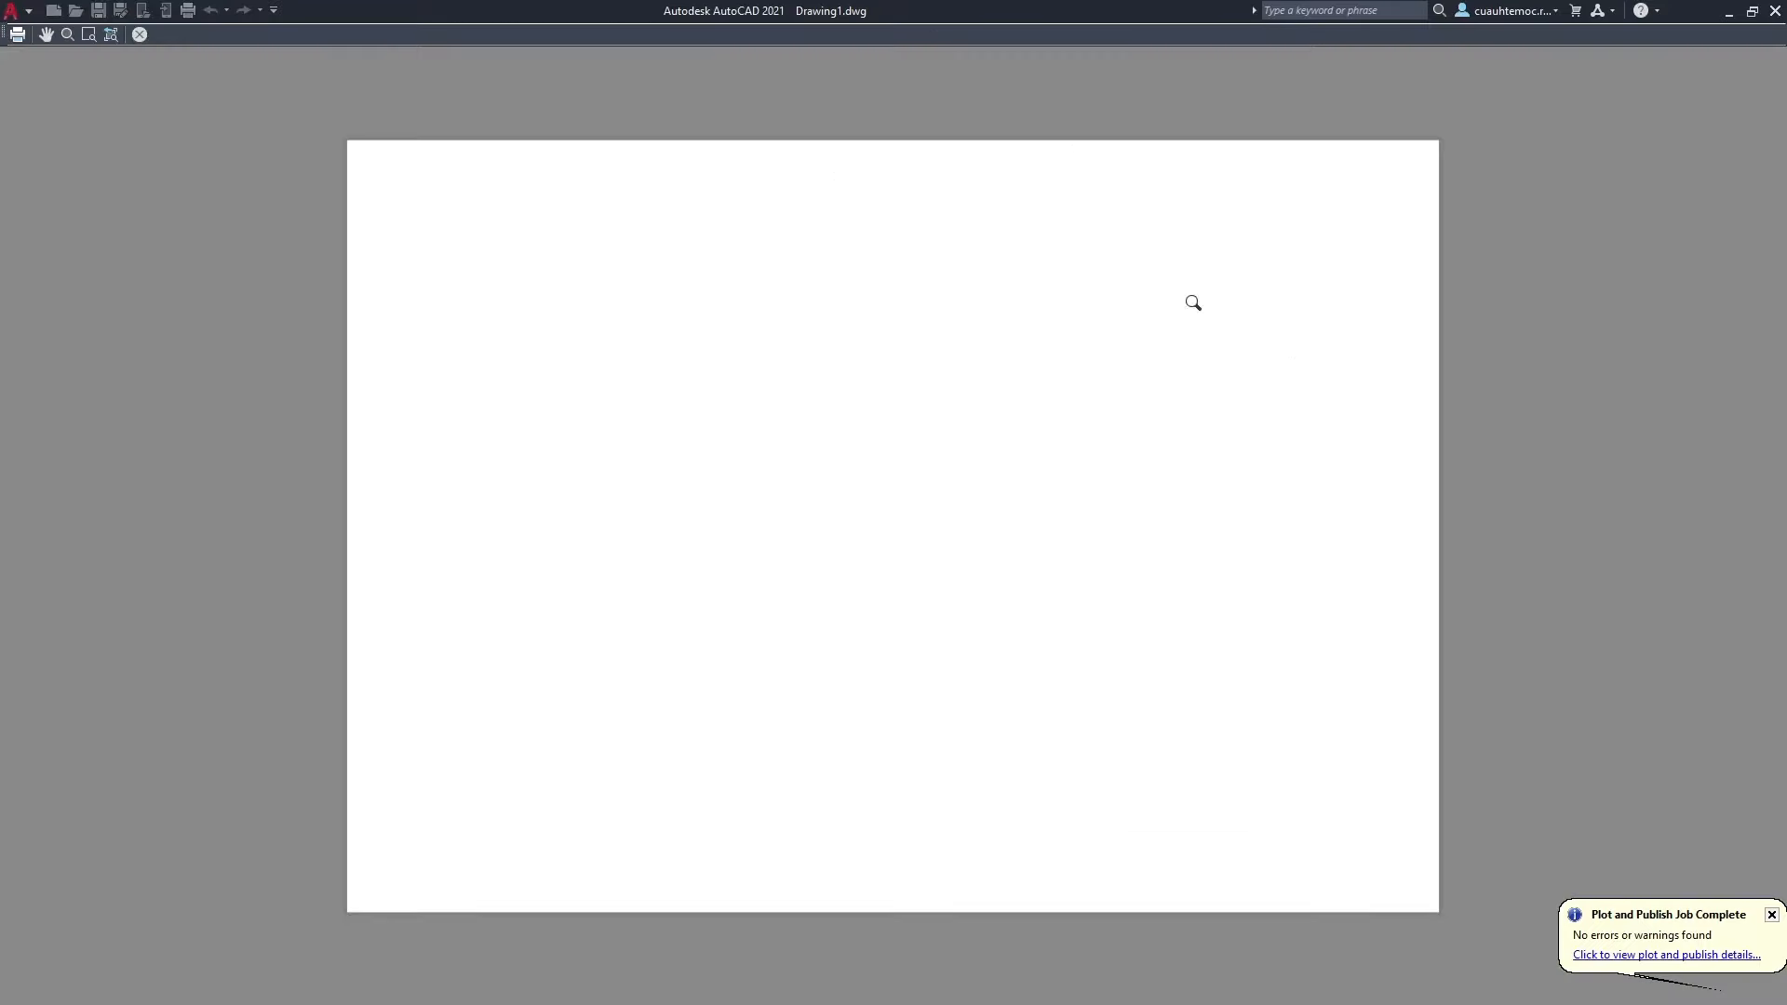
left_click(141, 34)
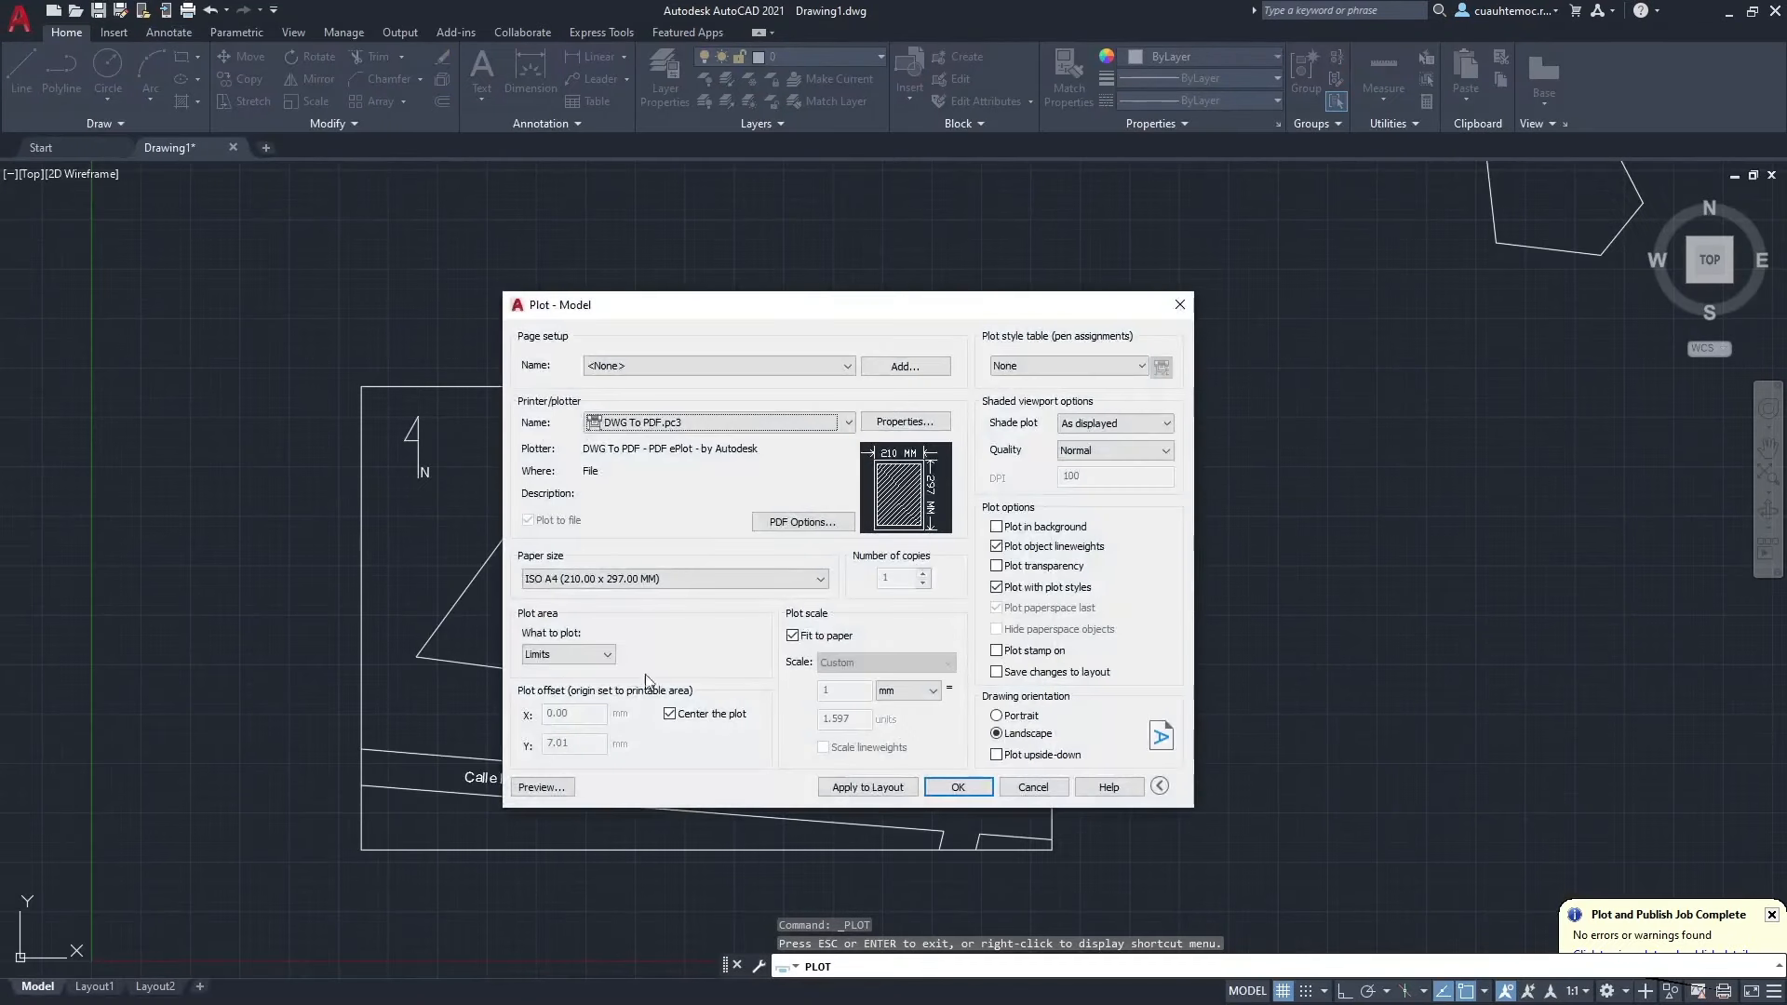
Preview the plot with the plot area set to Display, and close the plot settings without plotting.
left_click(600, 657)
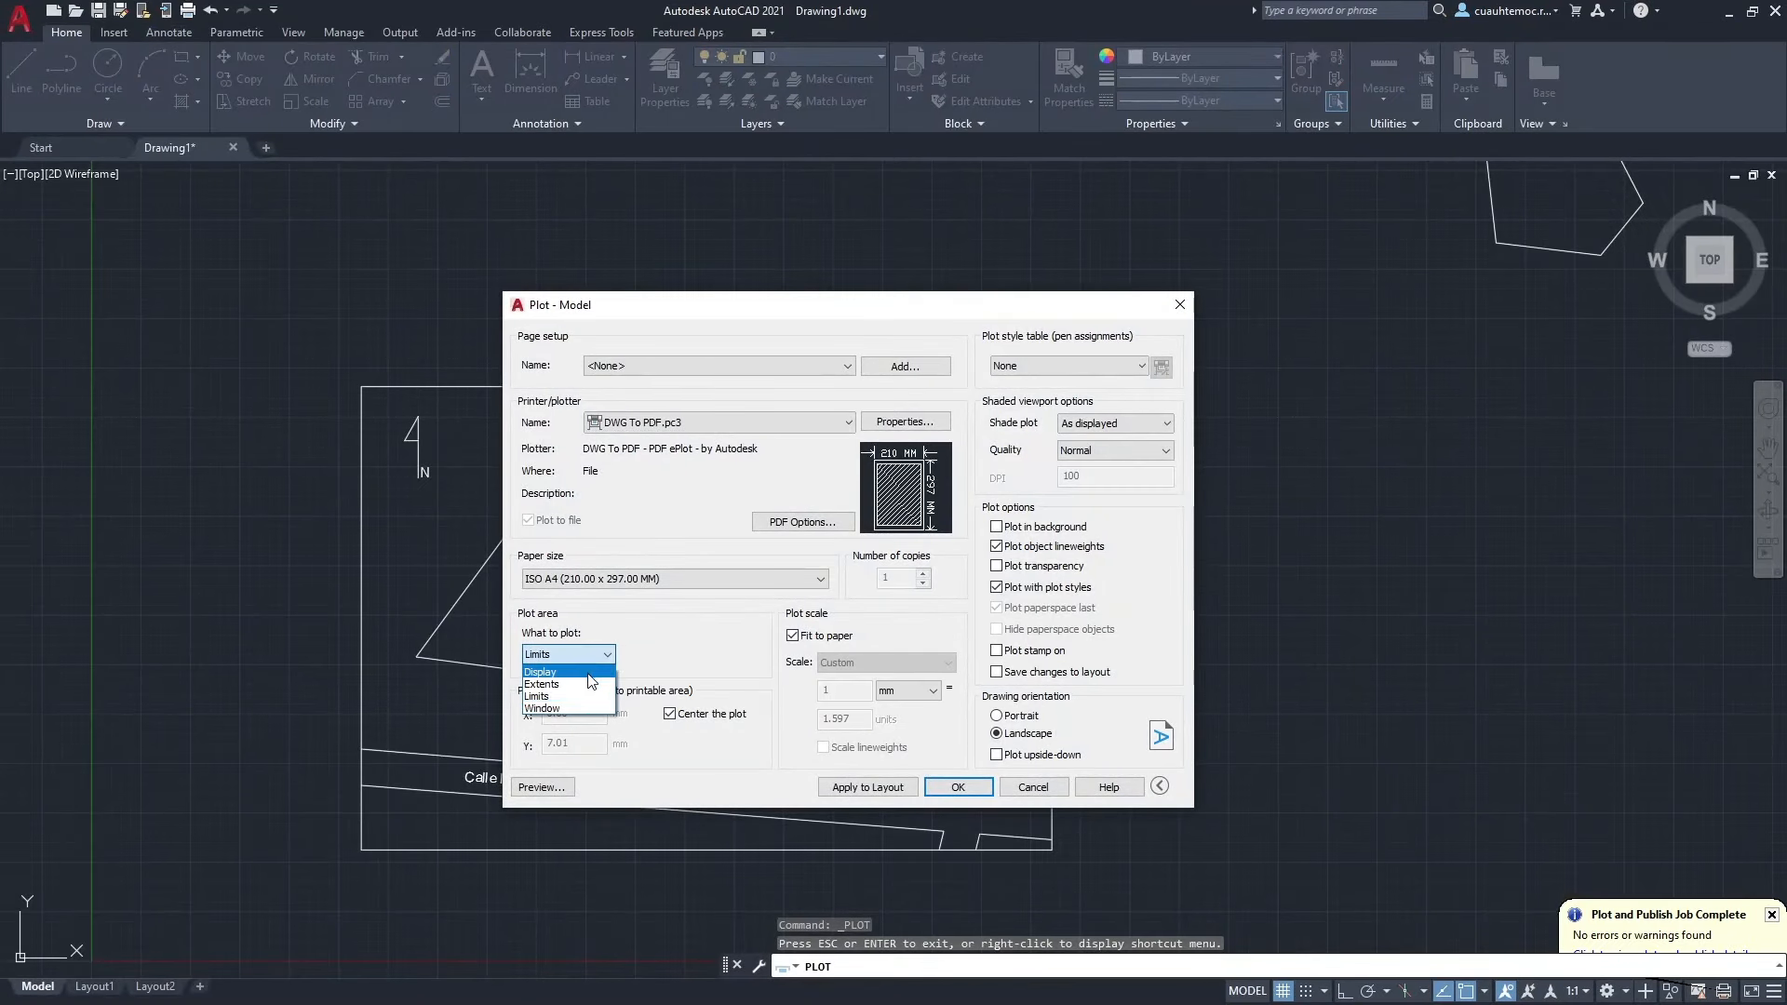
left_click(577, 672)
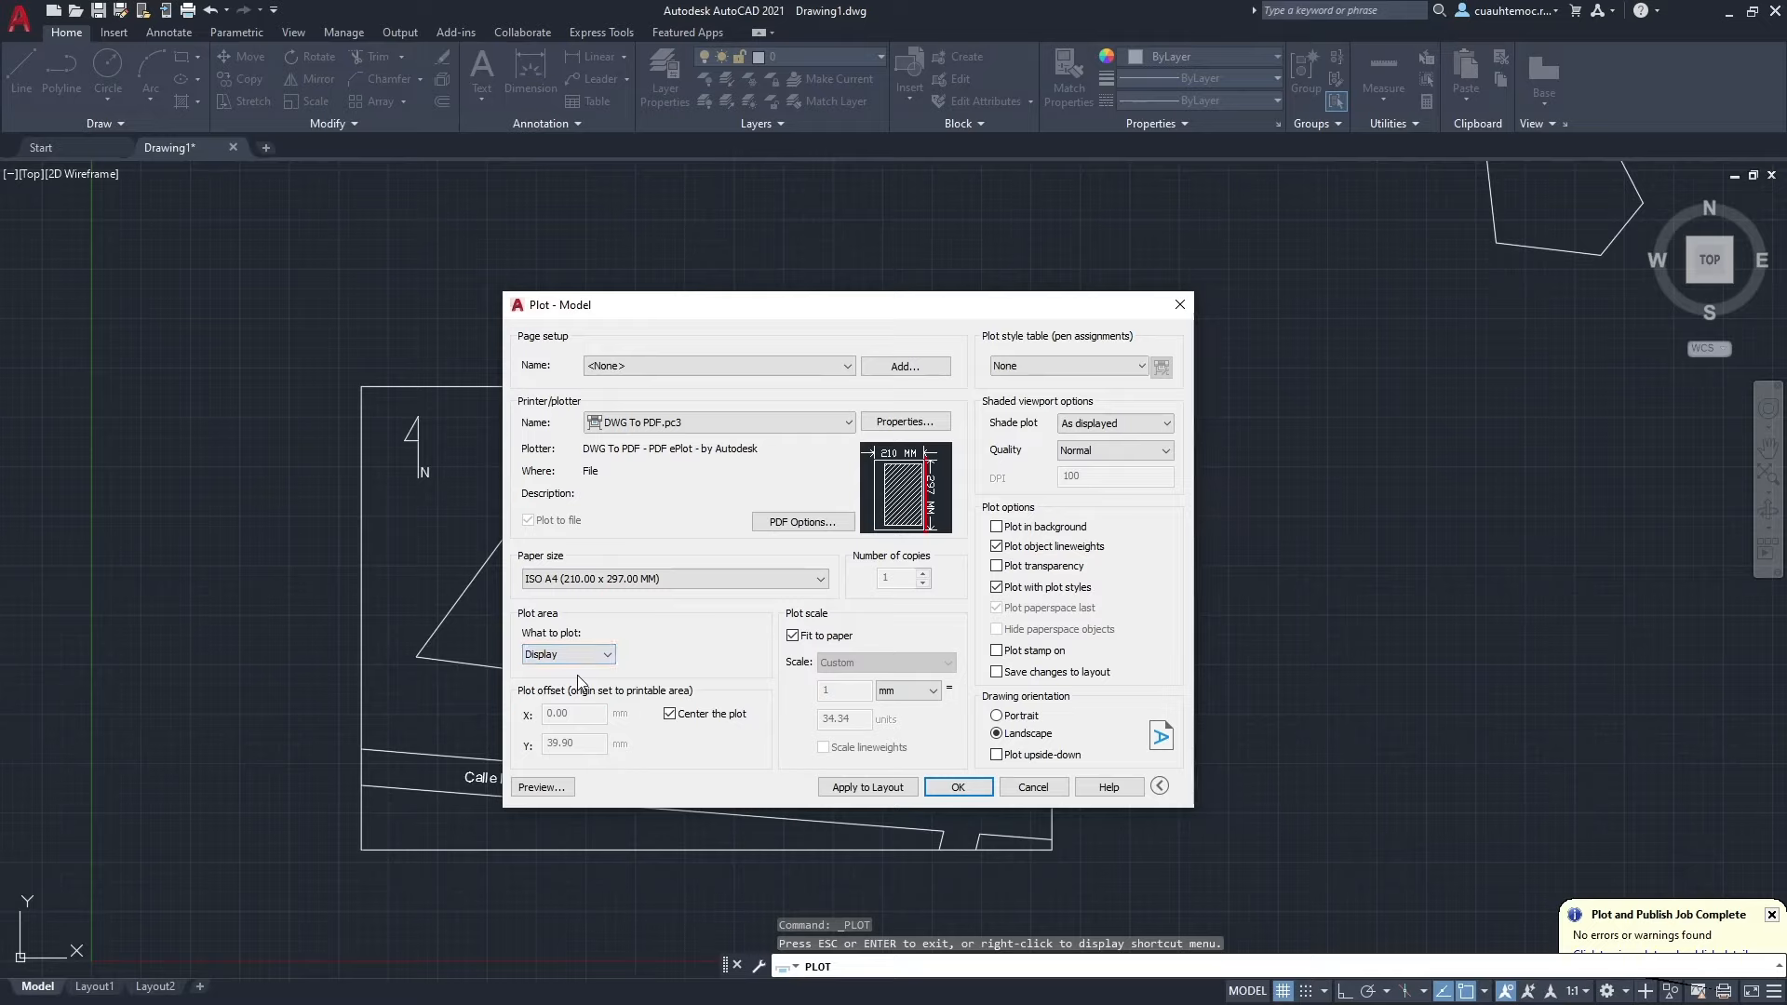
mouse_move(930, 484)
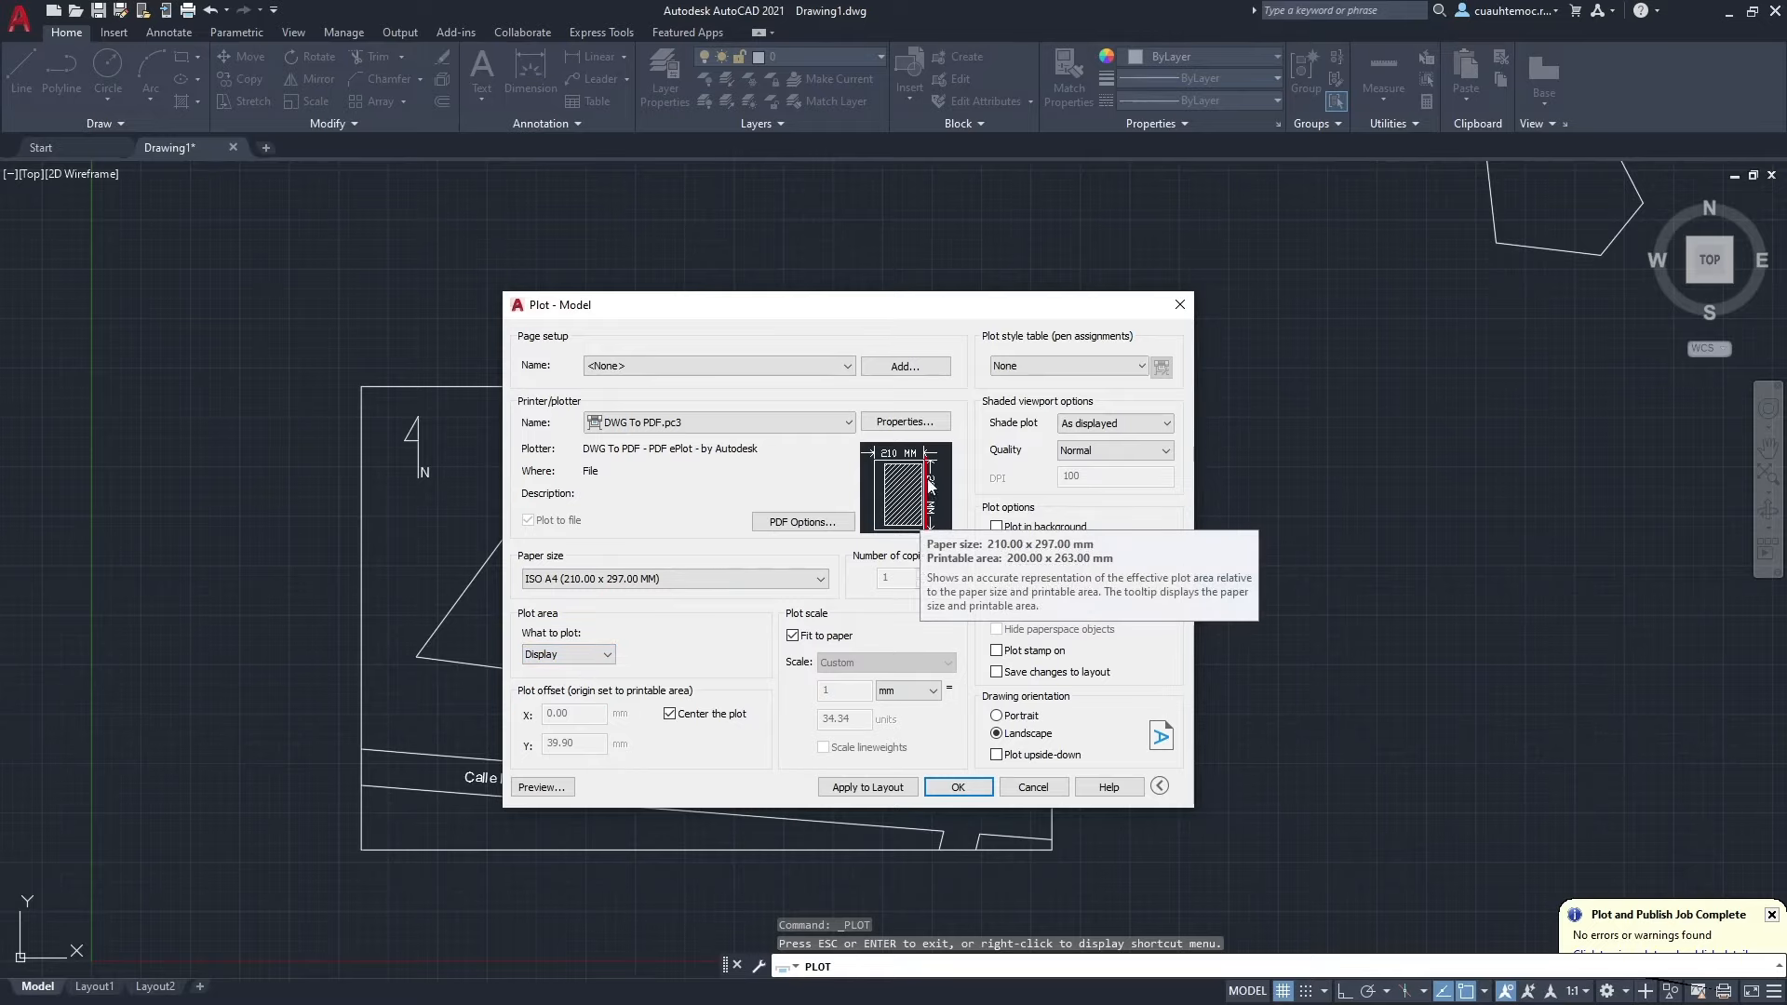
left_click(526, 786)
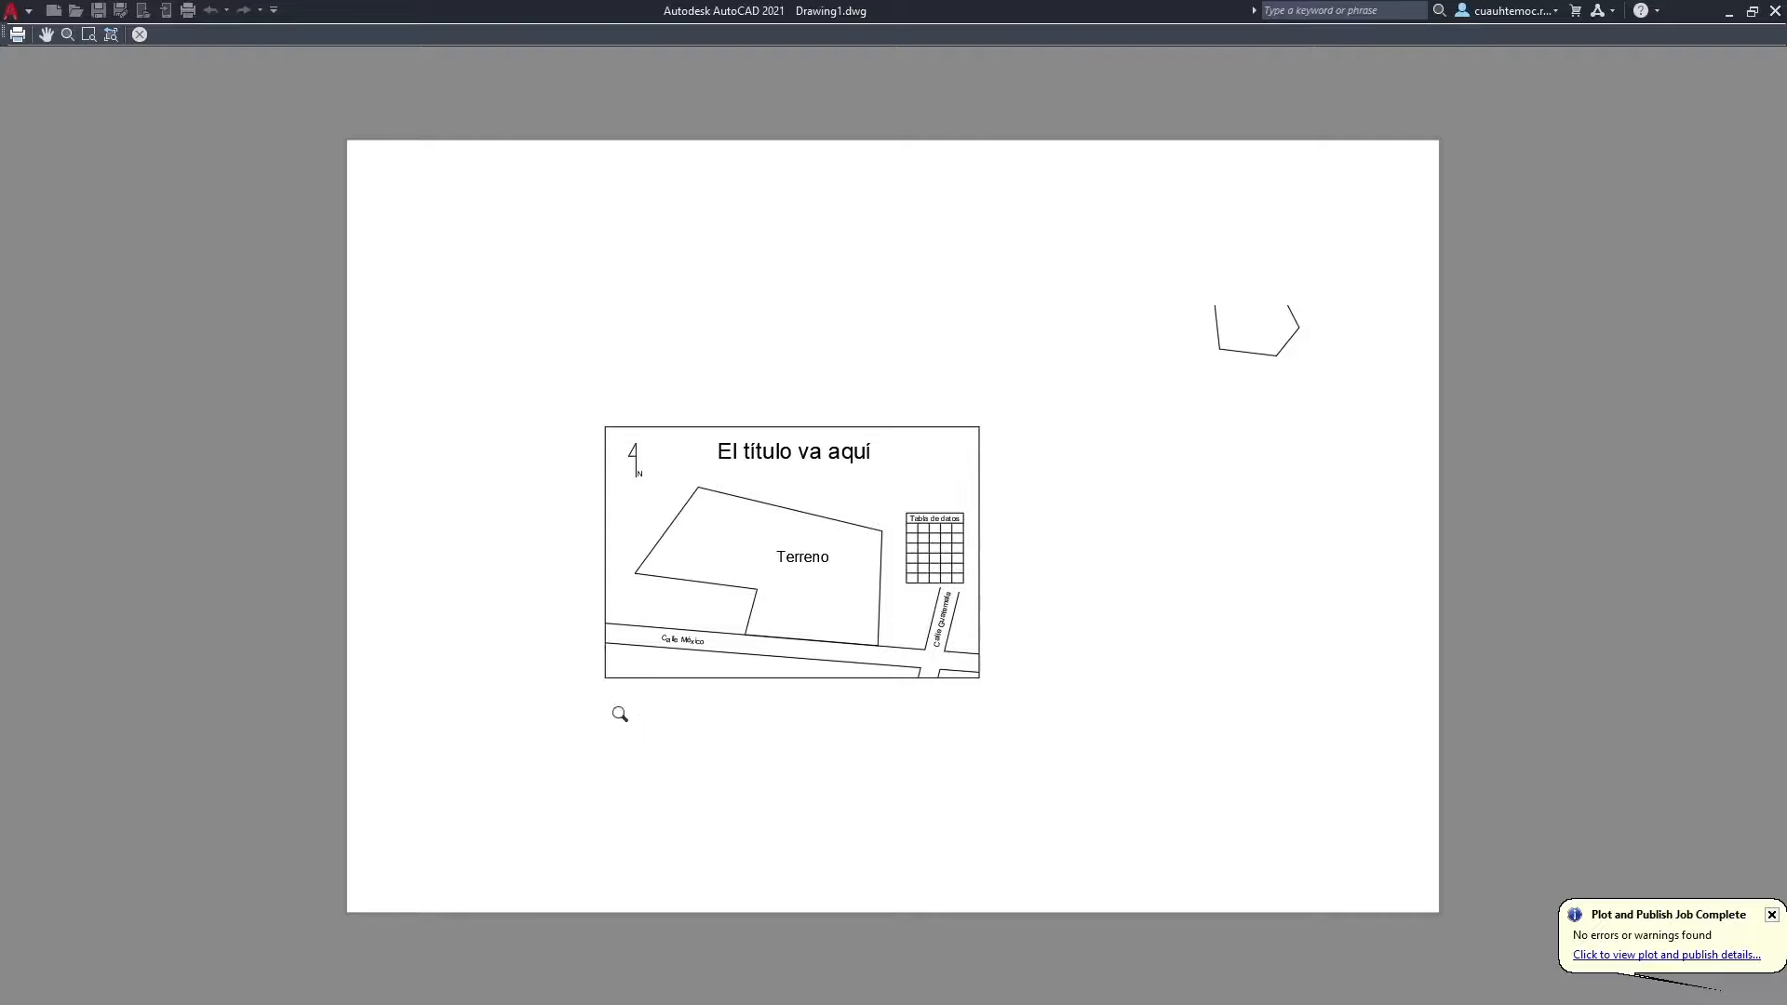
left_click(140, 36)
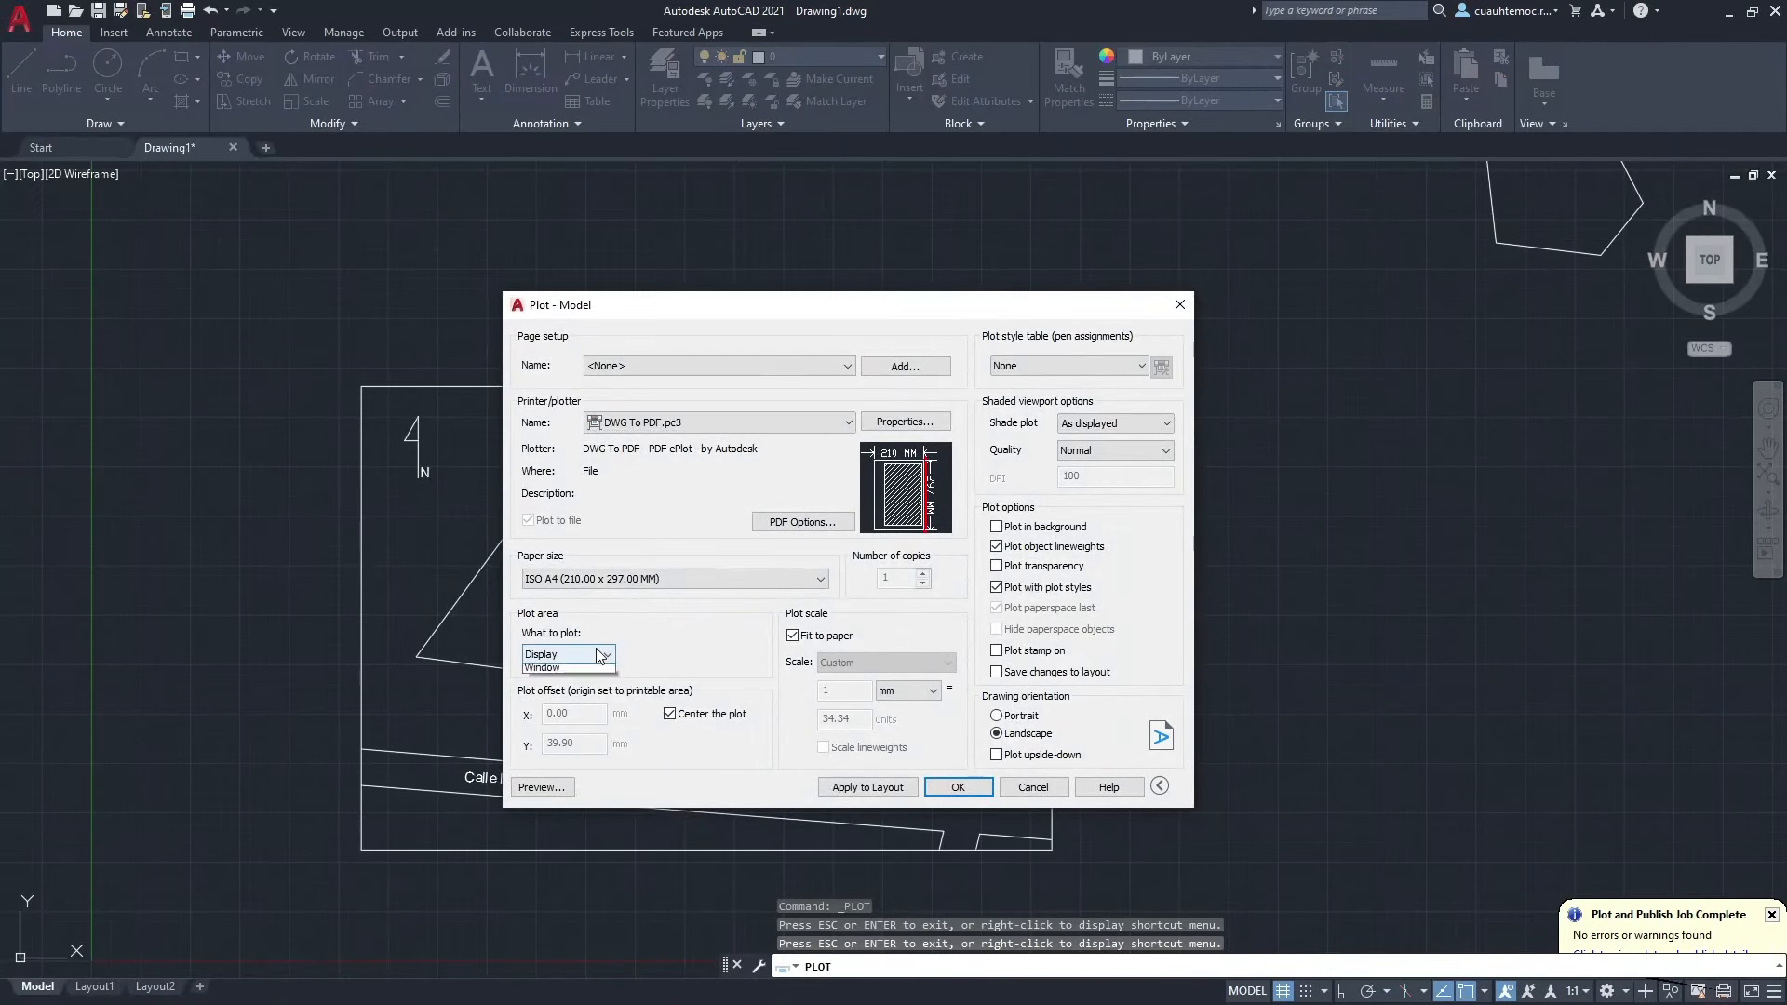
left_click(568, 654)
left_click(1180, 306)
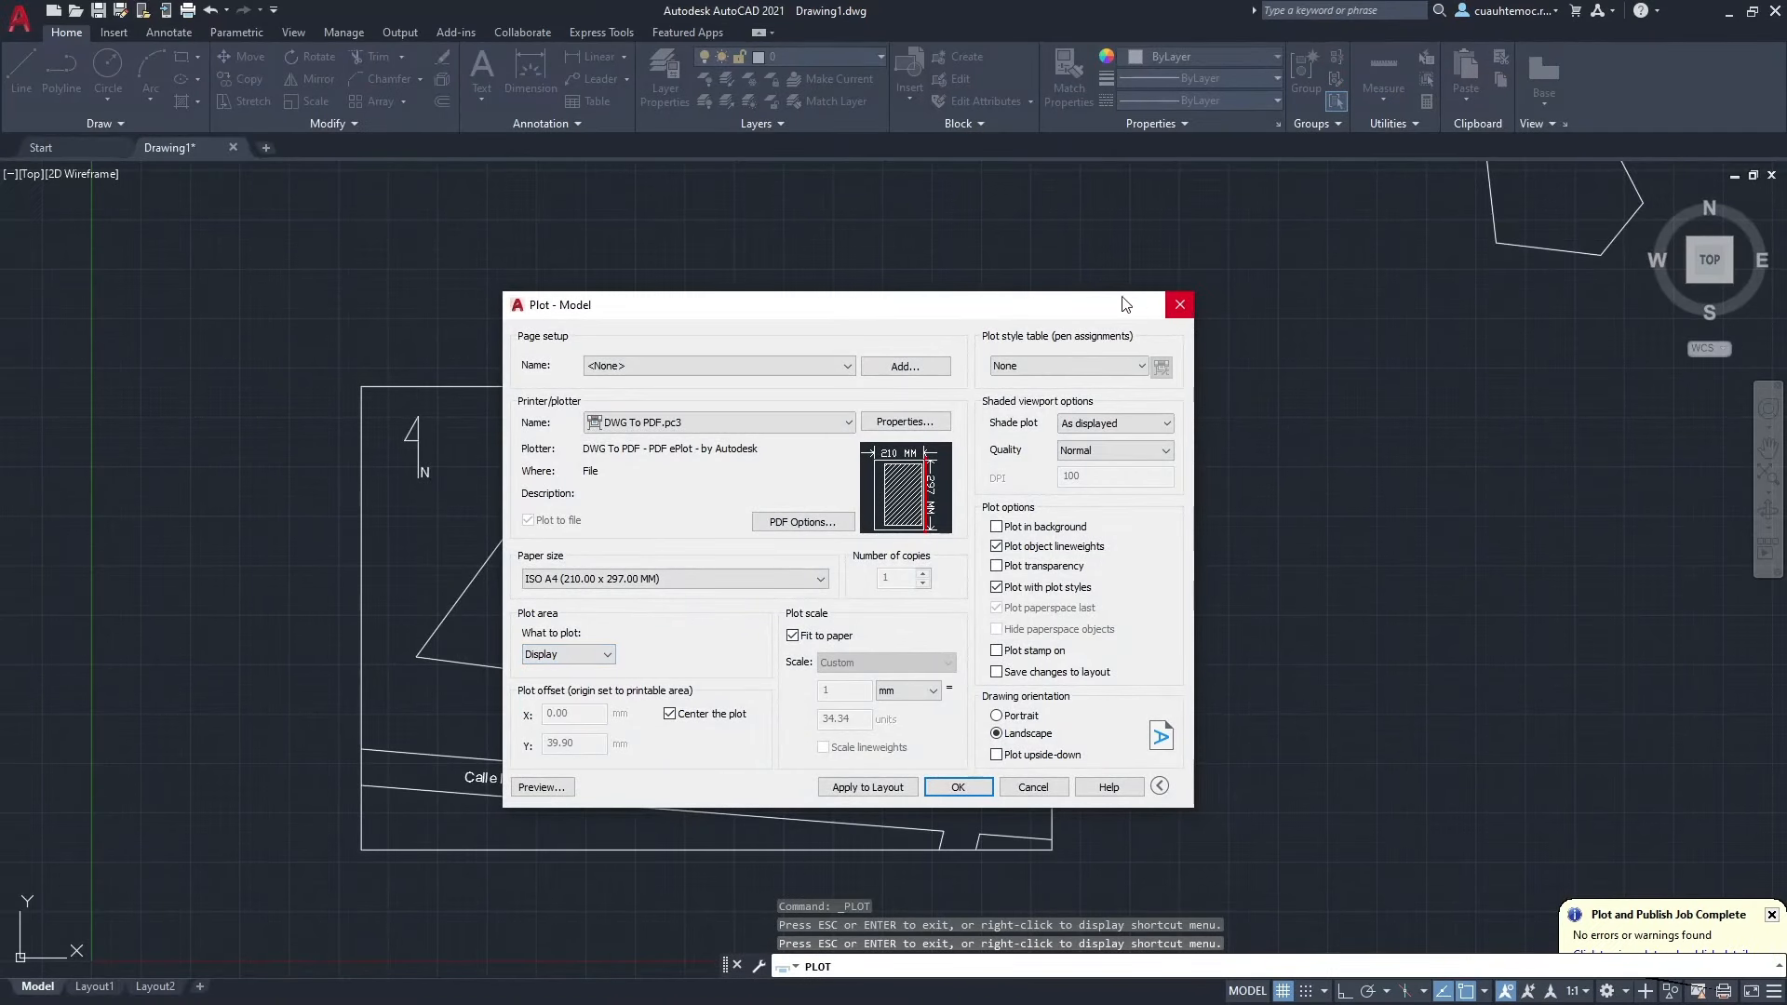
left_click(1180, 305)
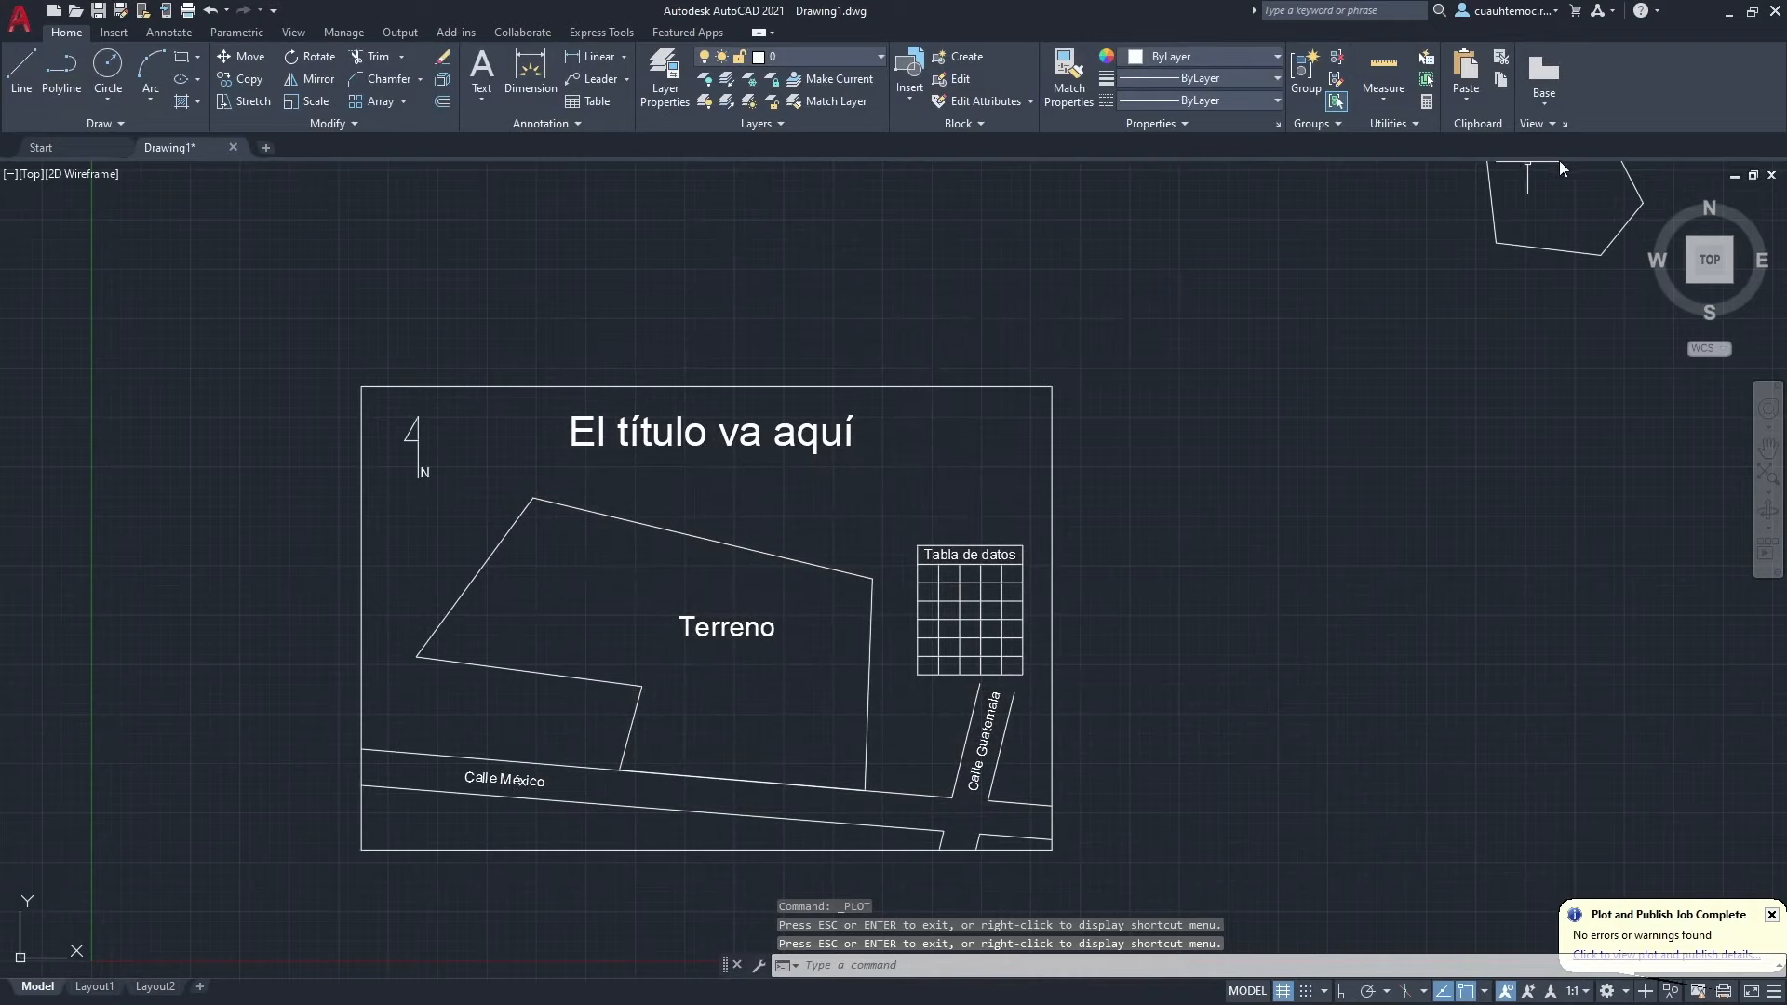
Fill the model space view with the bordered Terreno sheet, keeping the circle and polygon out of view.
left_click(1766, 449)
mouse_move(1237, 693)
left_mouse_down()
mouse_move(1382, 578)
mouse_move(1423, 603)
left_mouse_up()
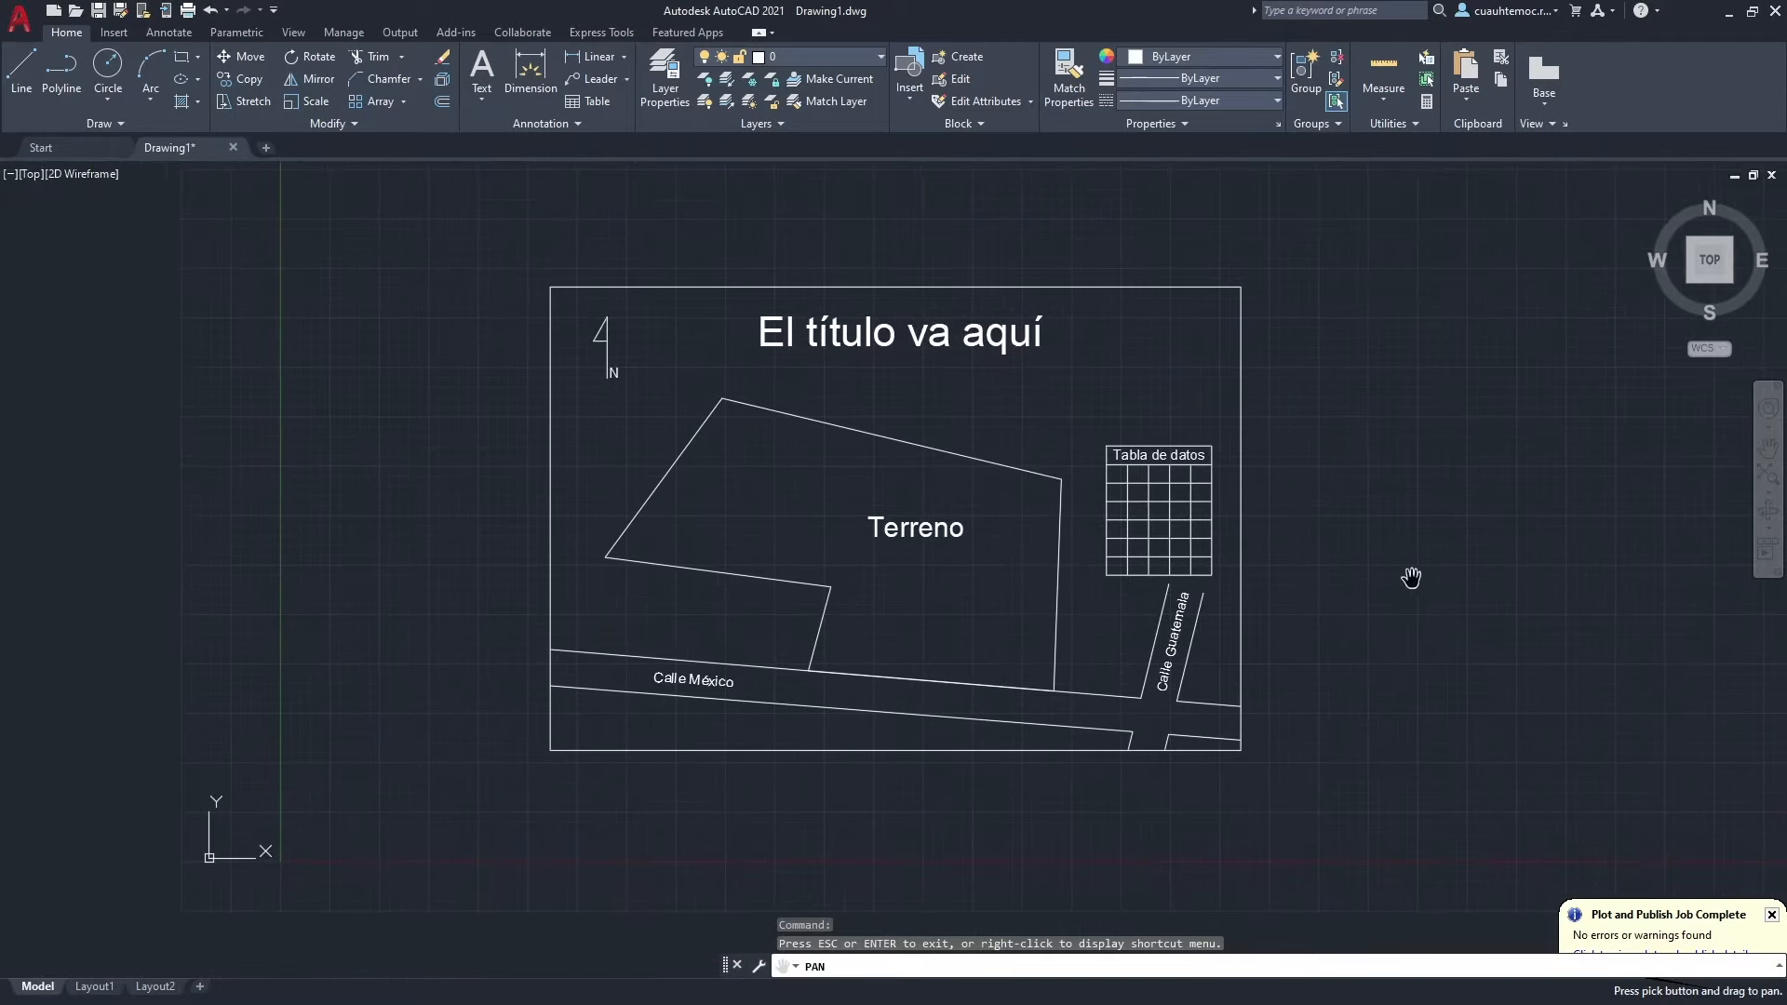
scroll(1365, 567, "up", 2)
mouse_move(1278, 570)
left_mouse_down()
mouse_move(1332, 611)
mouse_move(1539, 632)
left_mouse_up()
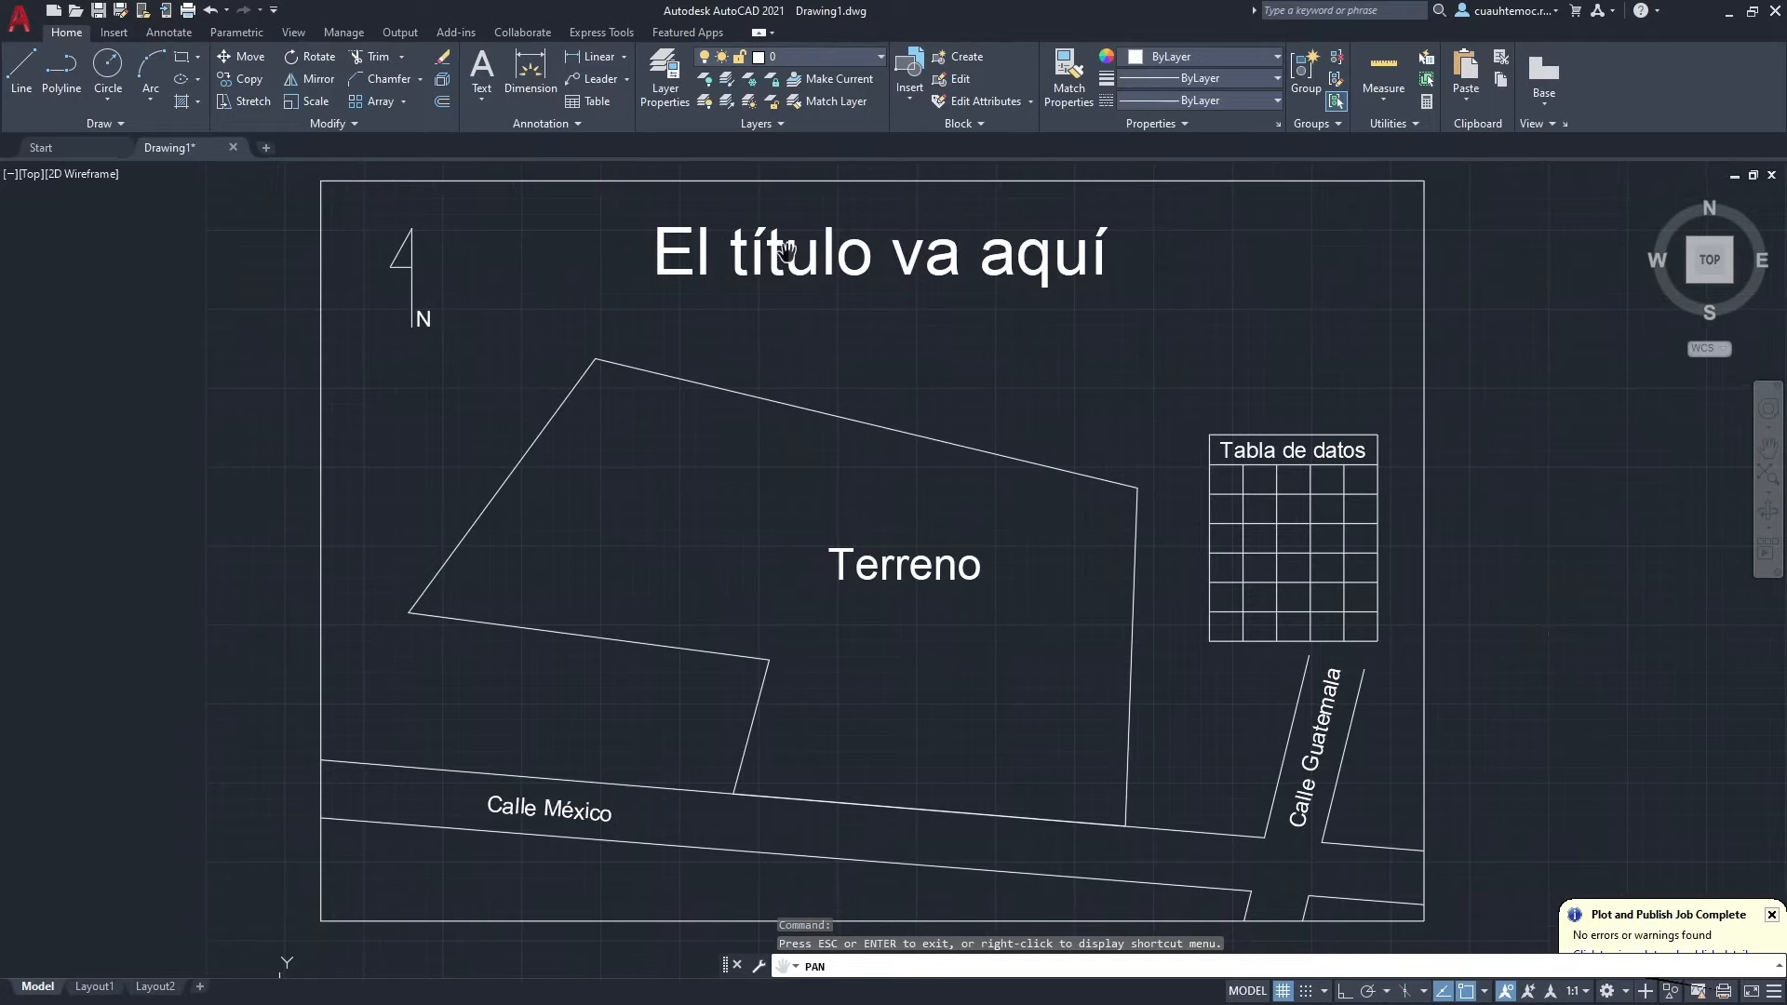
Set up a new plot with the DWG To PDF.pc3 plotter, centered on the paper in Landscape orientation.
left_click(20, 19)
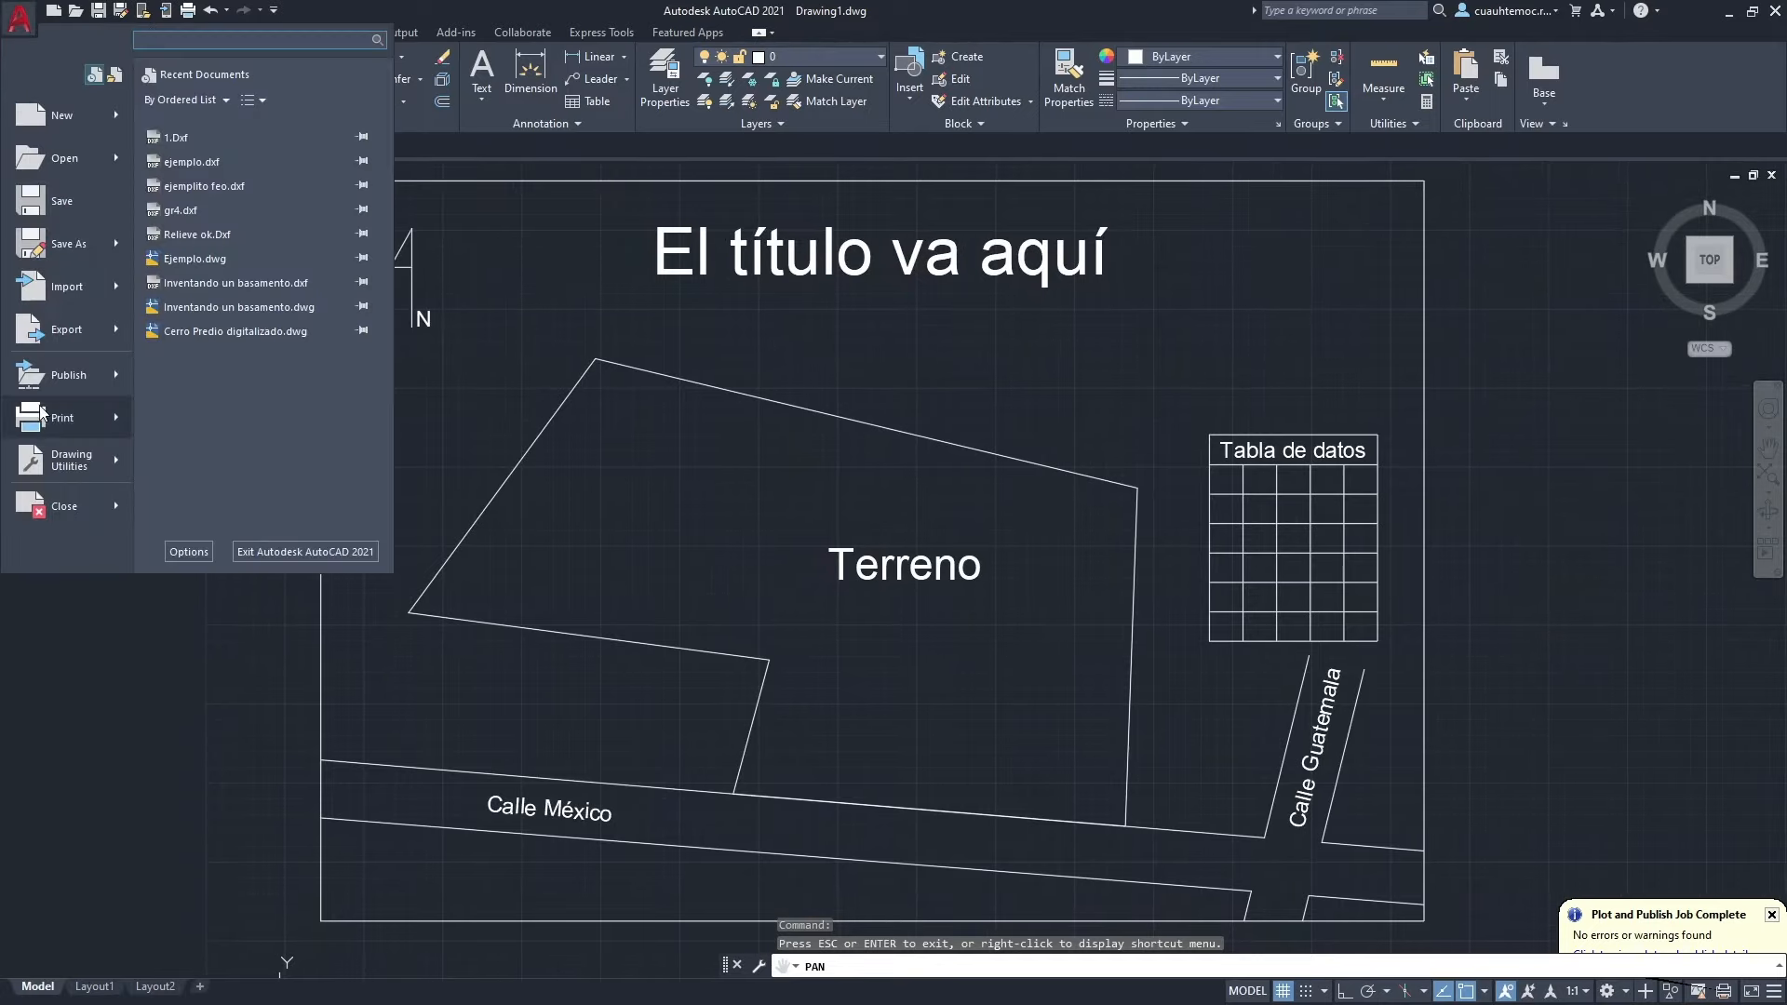
left_click(56, 420)
left_click(718, 373)
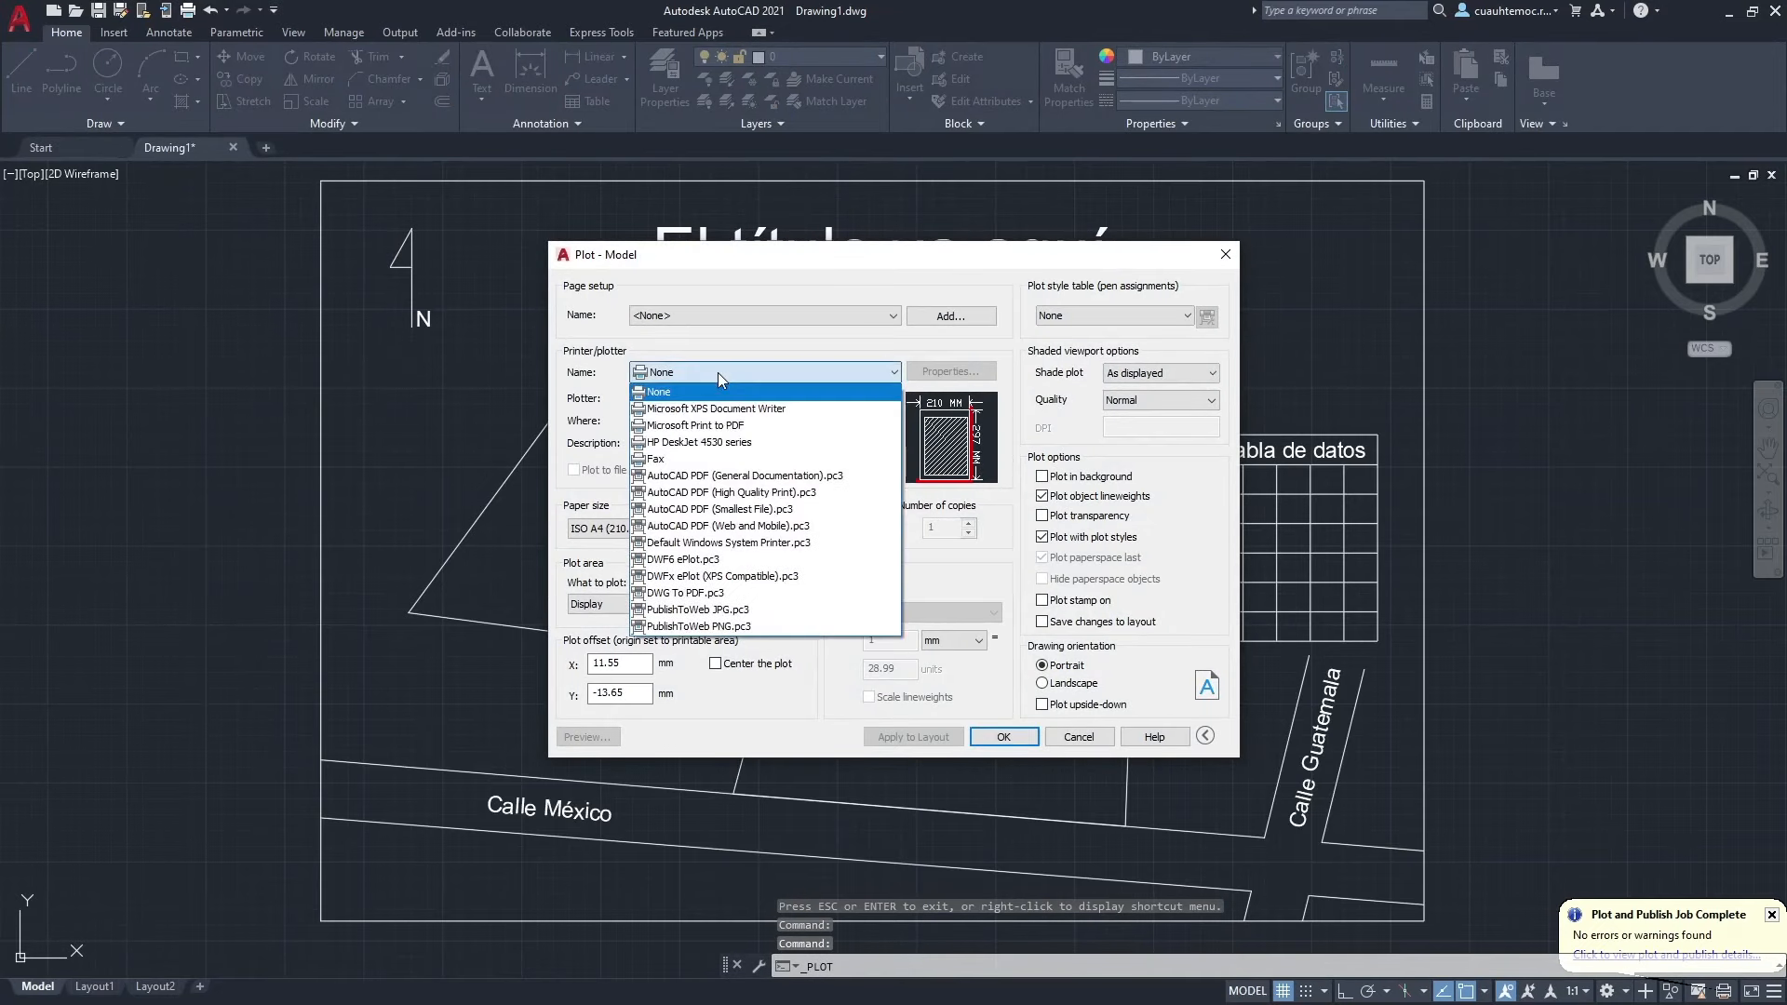
left_click(717, 589)
left_click(715, 664)
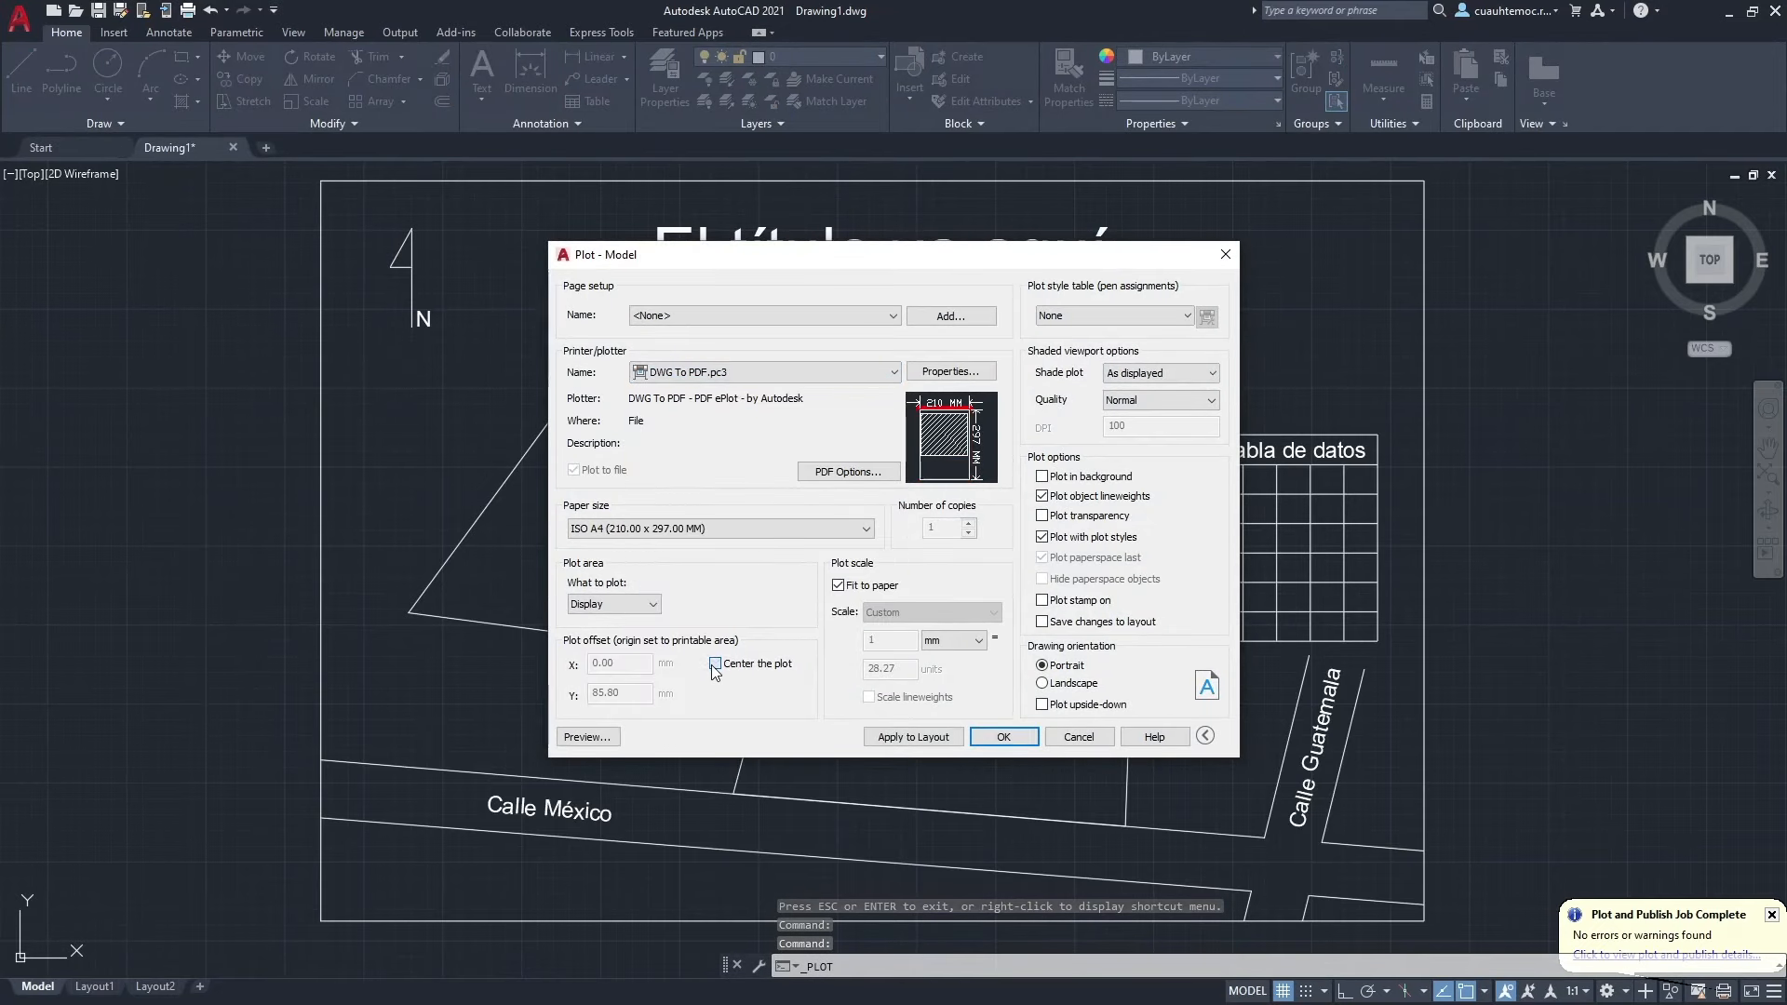
left_click(1043, 684)
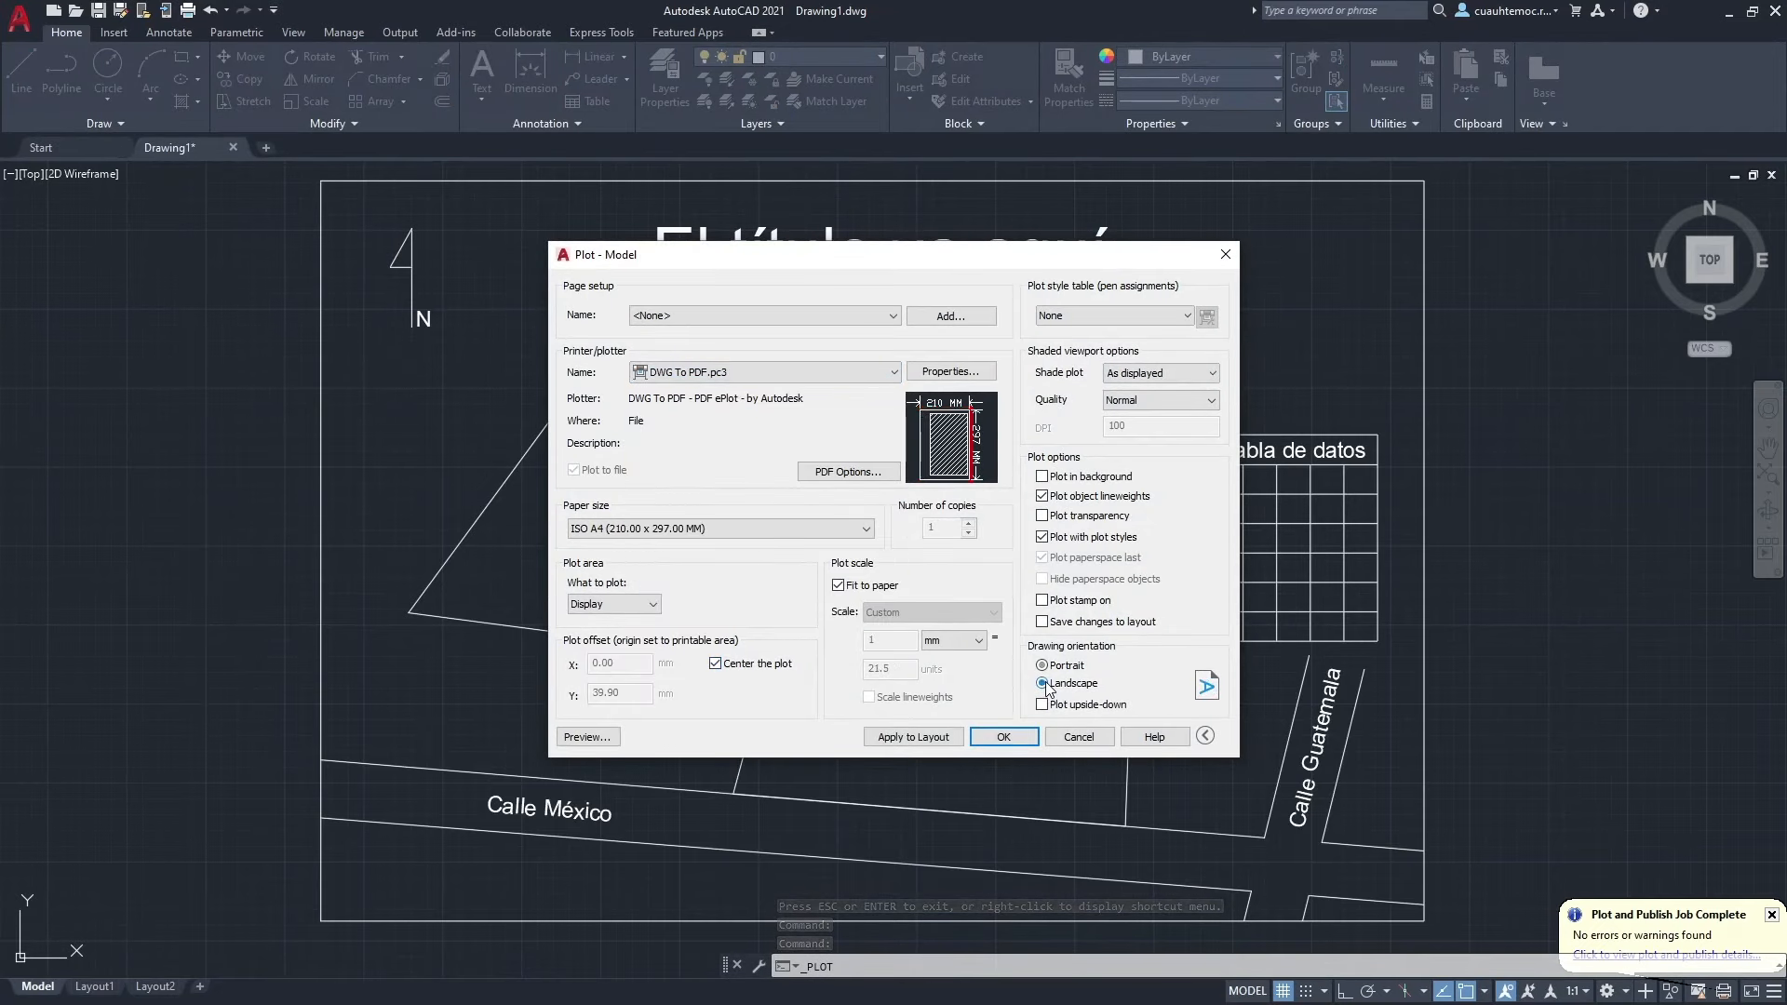
Choose Display as the plot area, preview the Terreno sheet and return to the plot settings.
left_click(654, 607)
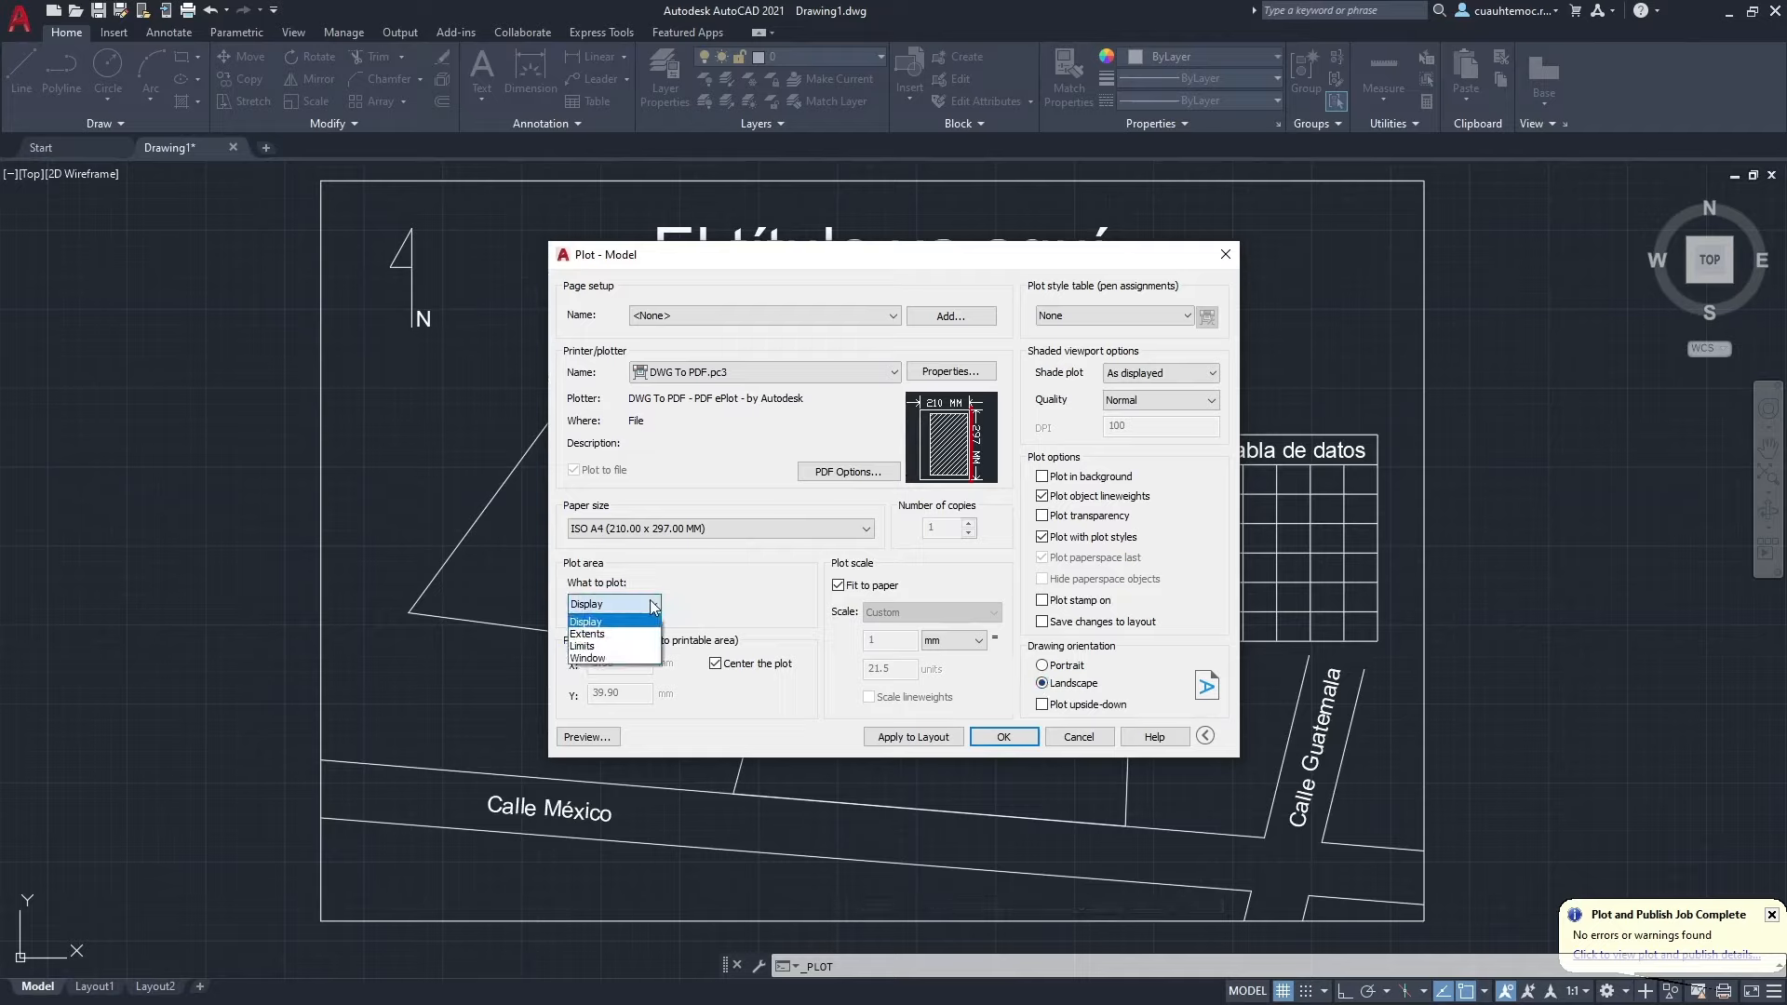
left_click(629, 622)
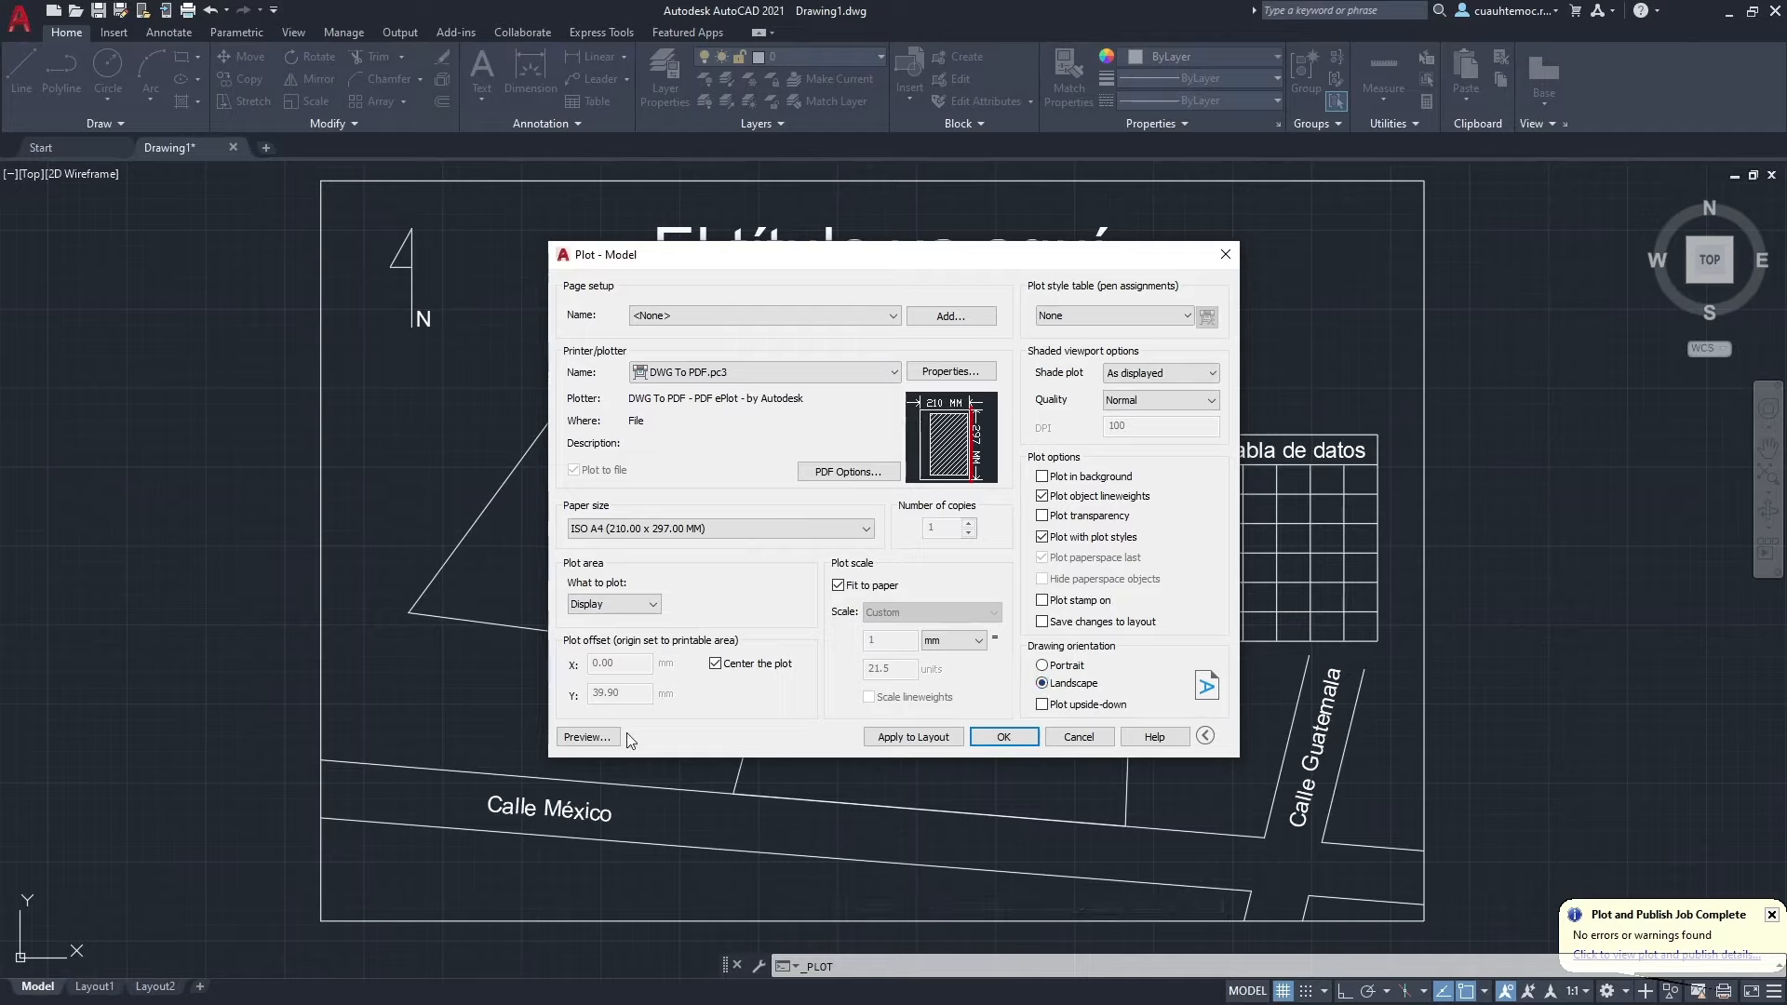
left_click(587, 737)
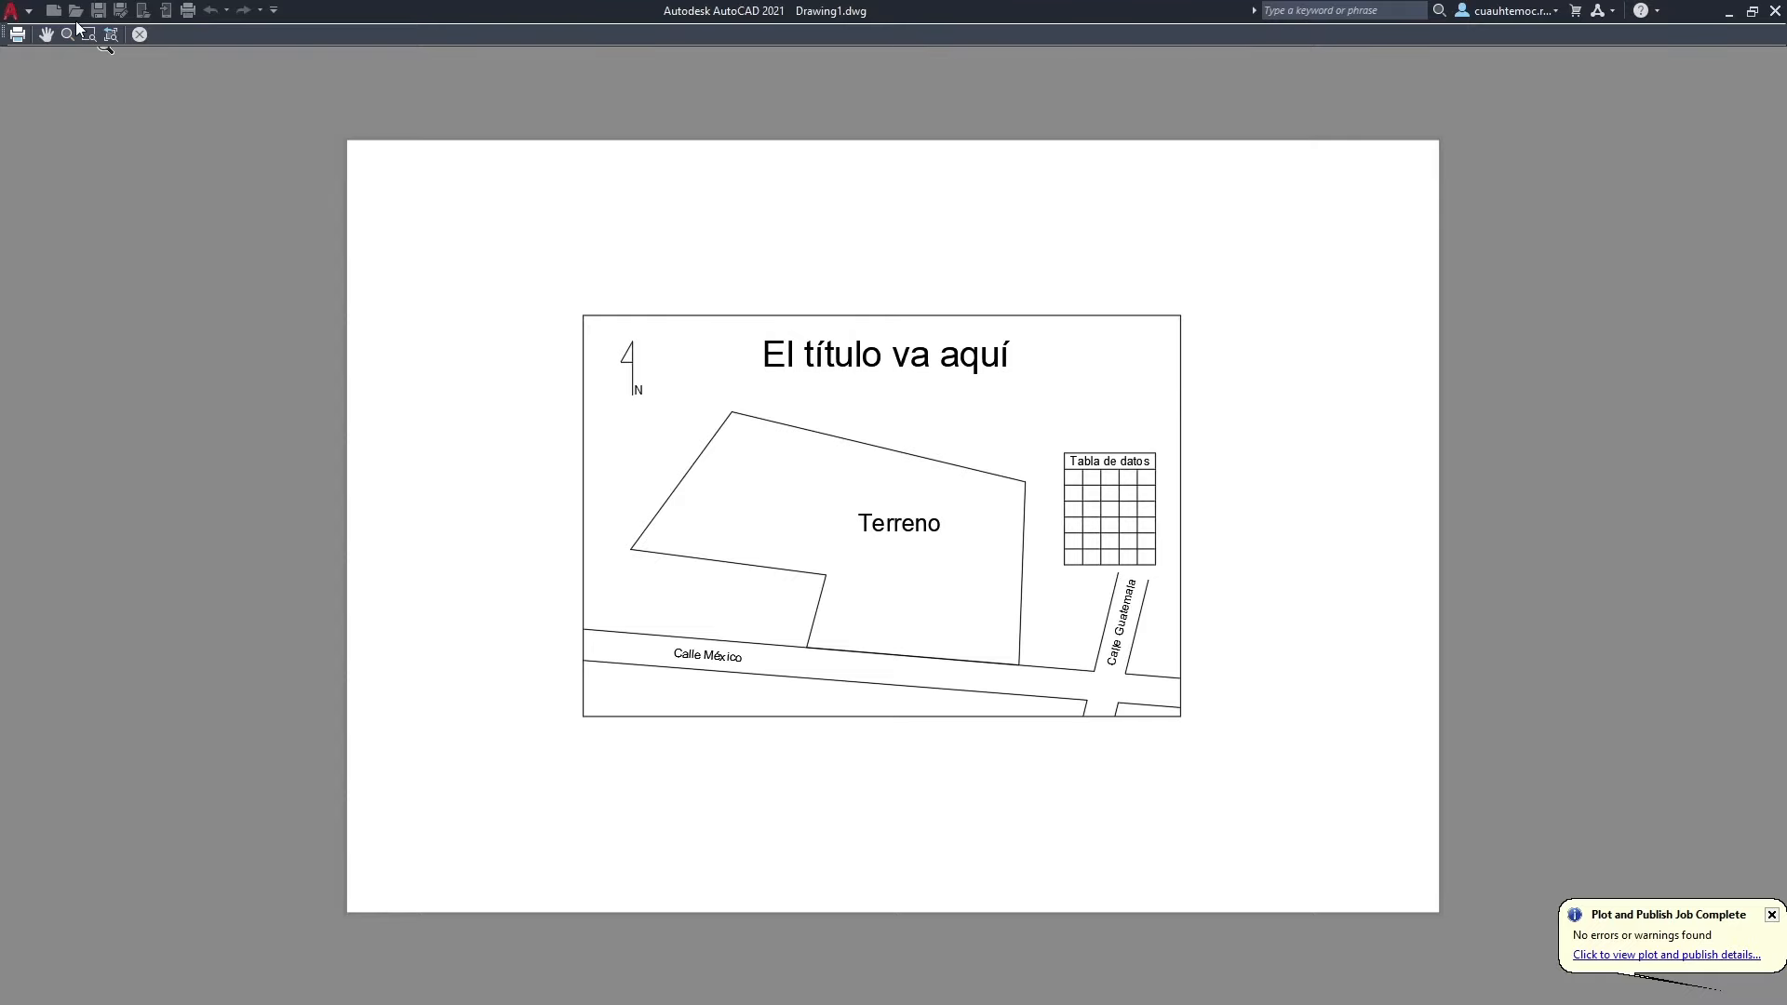
left_click(140, 37)
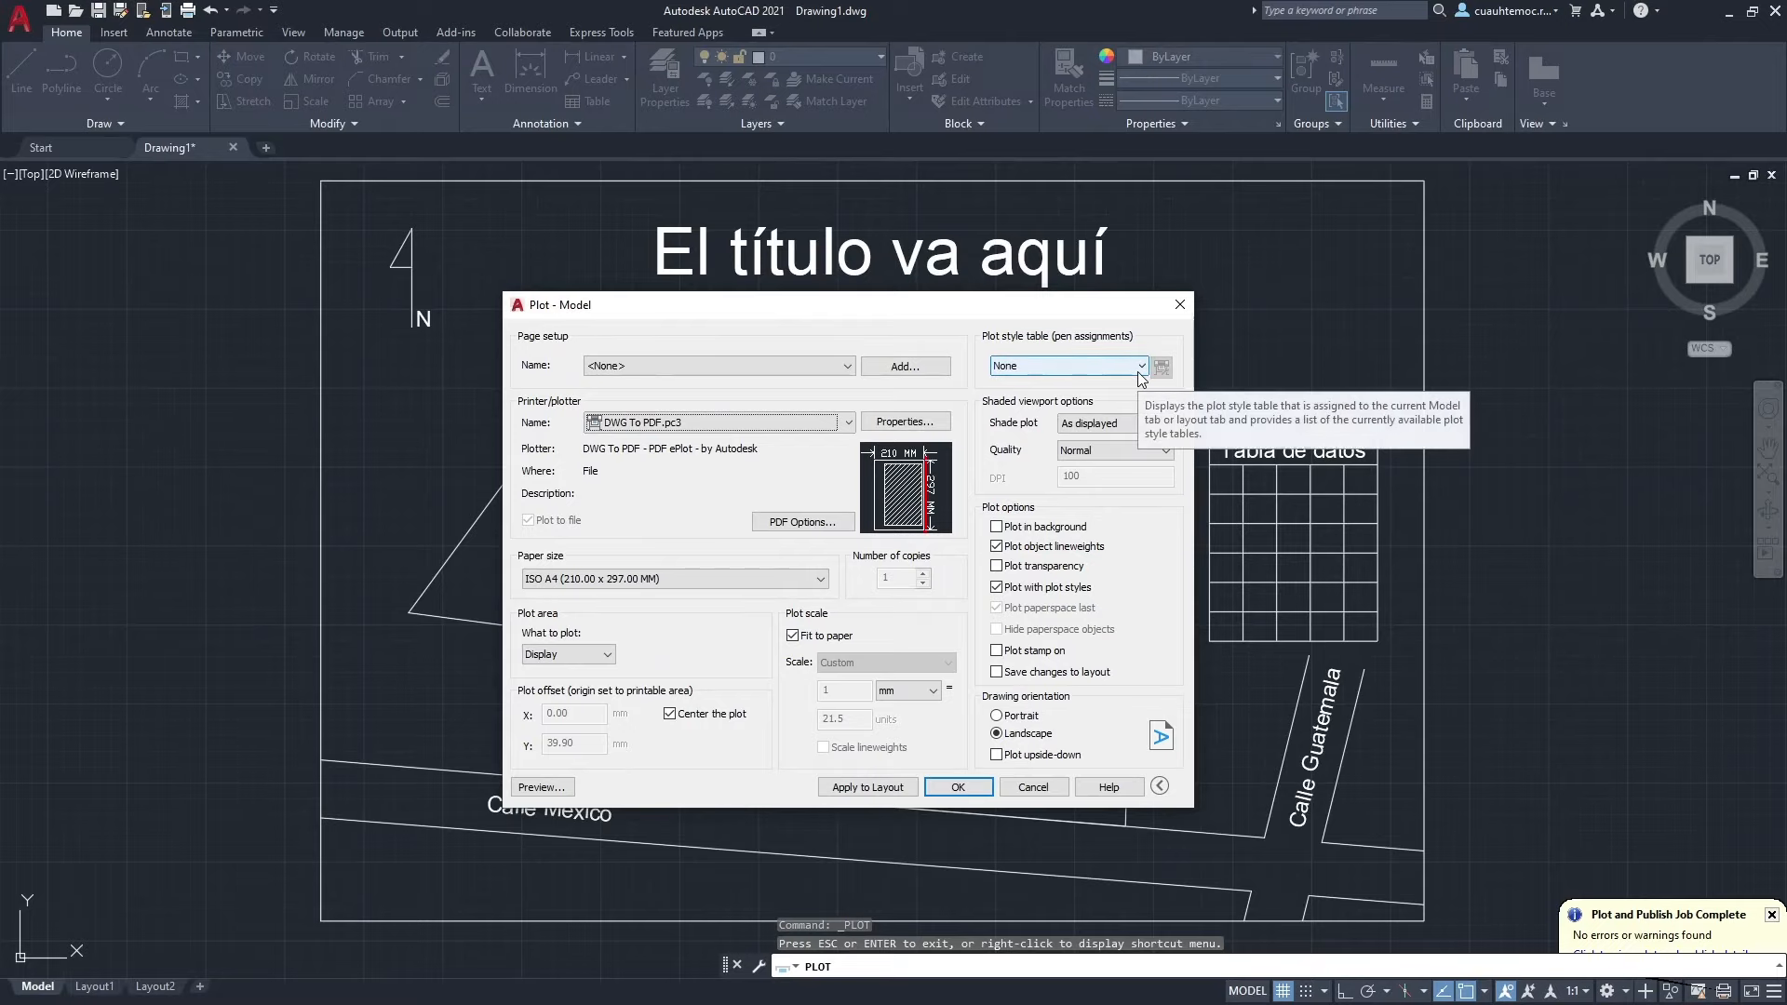
Set the plot area to Window using opposite corners of the Terreno sheet's border, preview it and return to the plot settings.
left_click(587, 655)
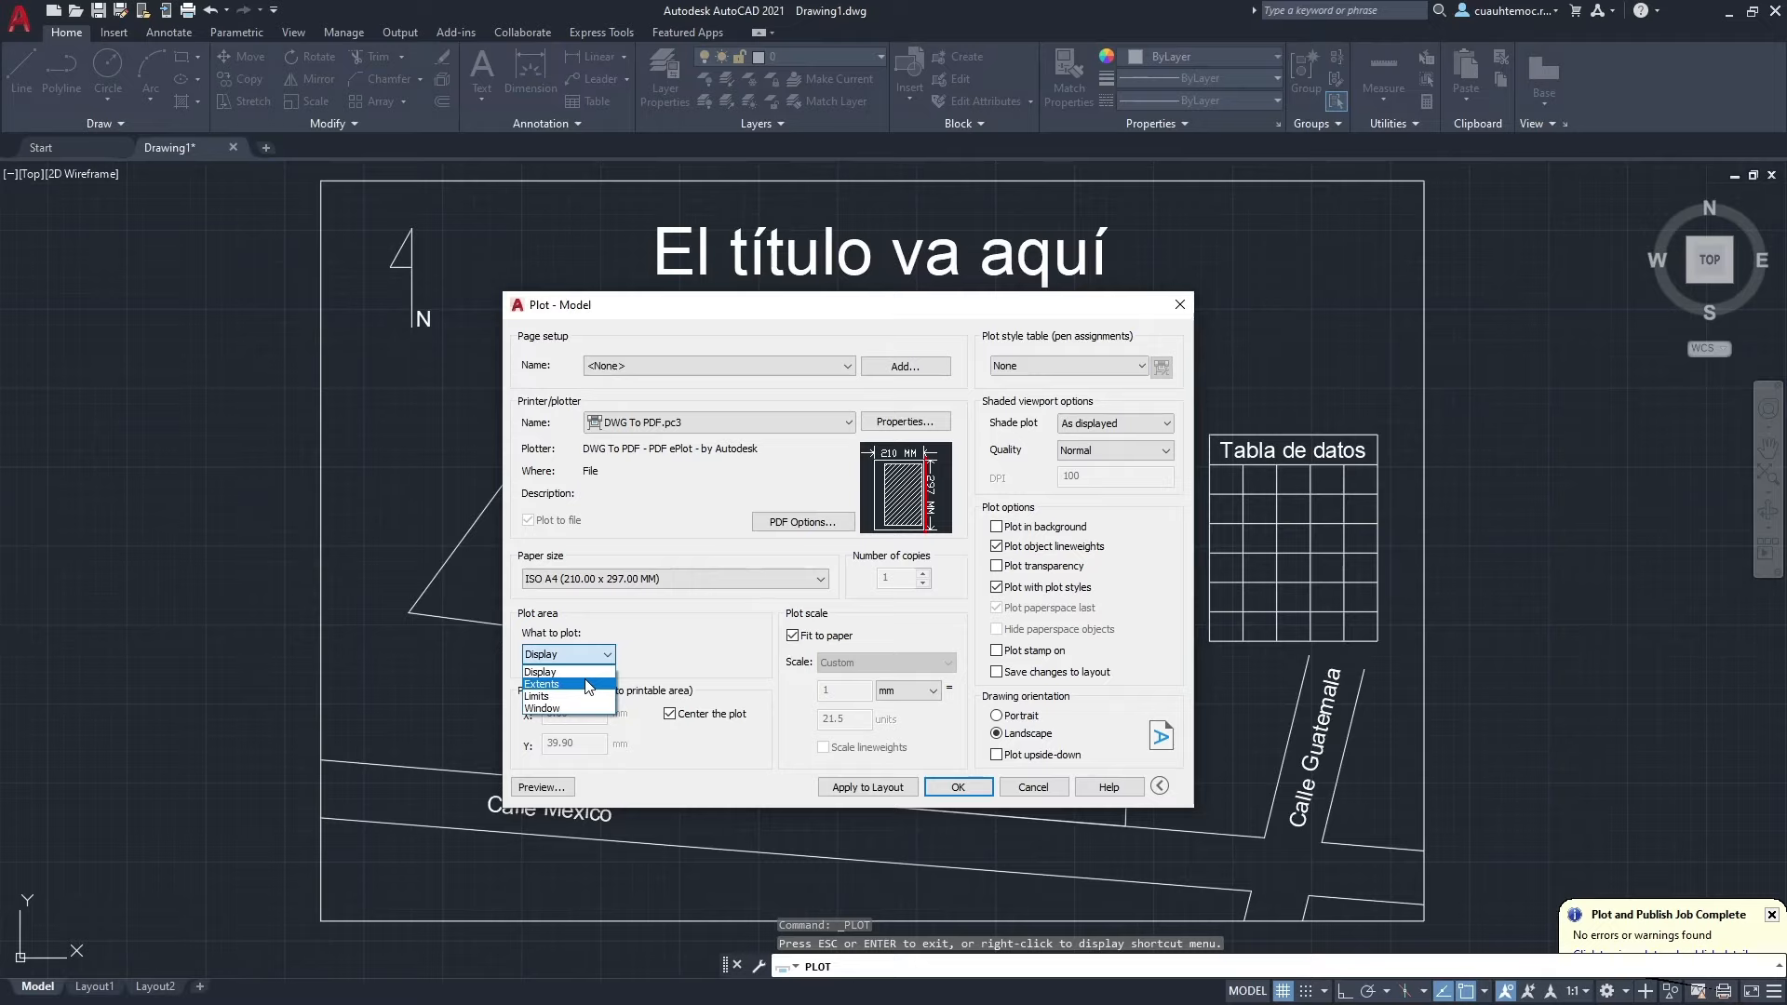
left_click(585, 709)
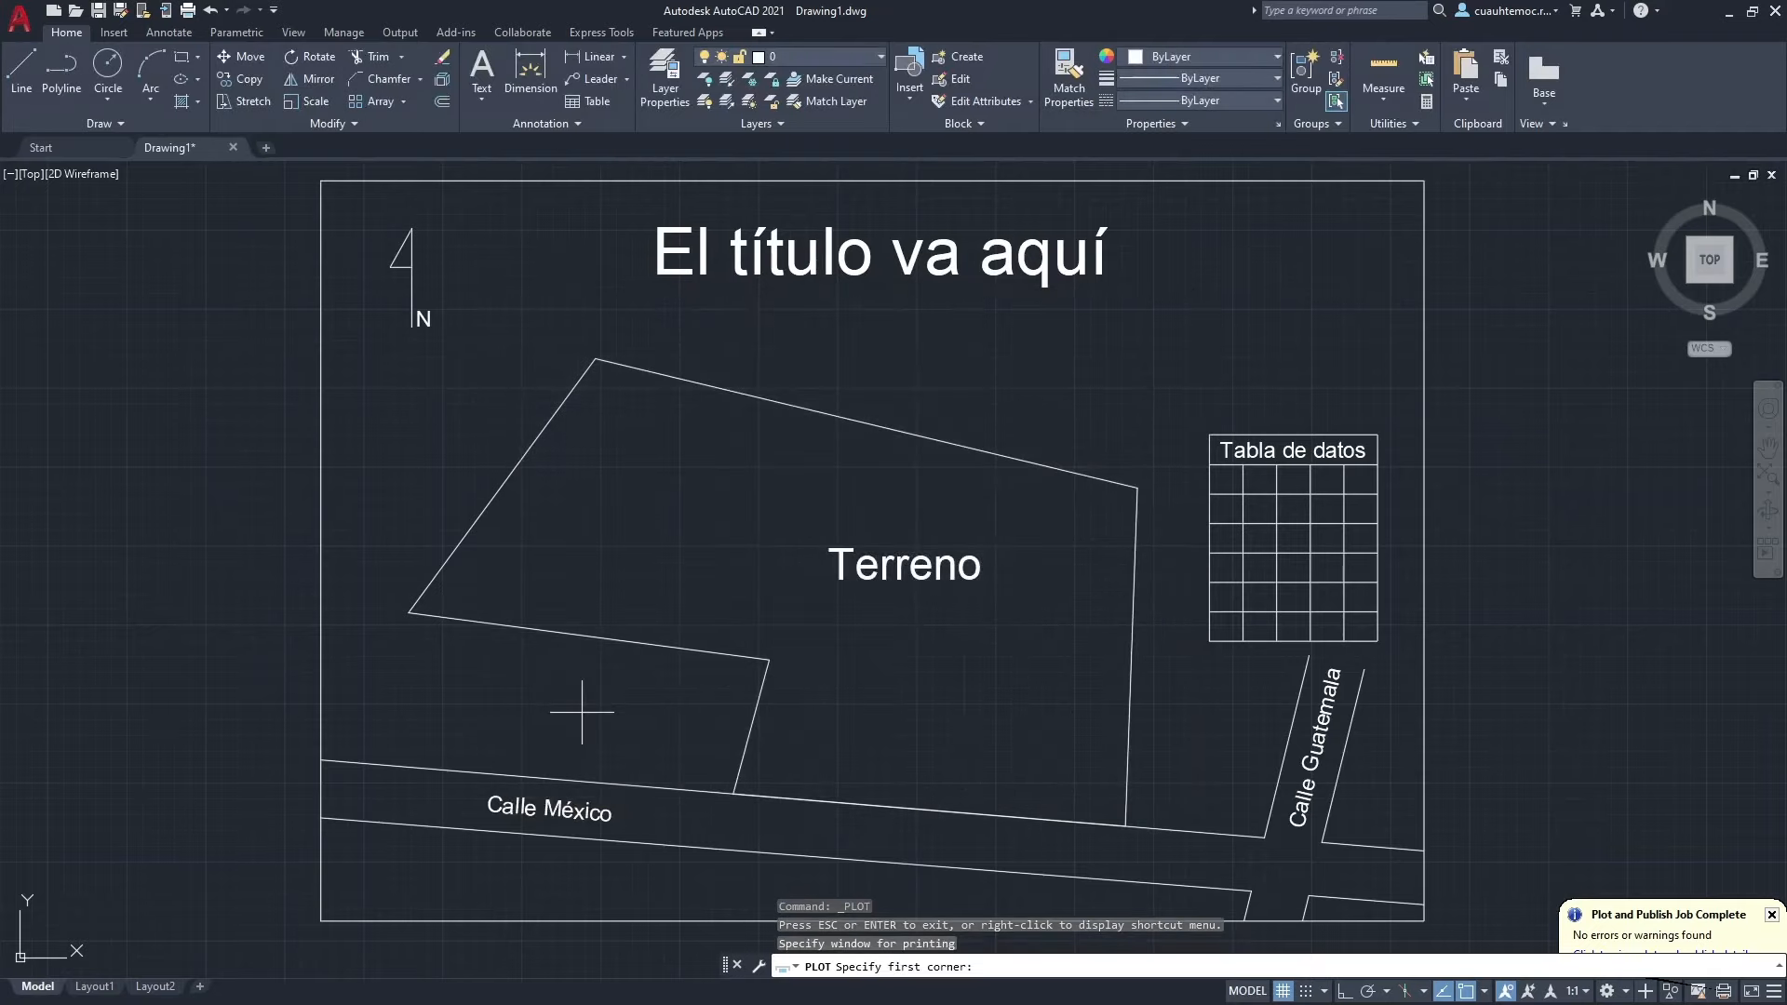
left_click(321, 180)
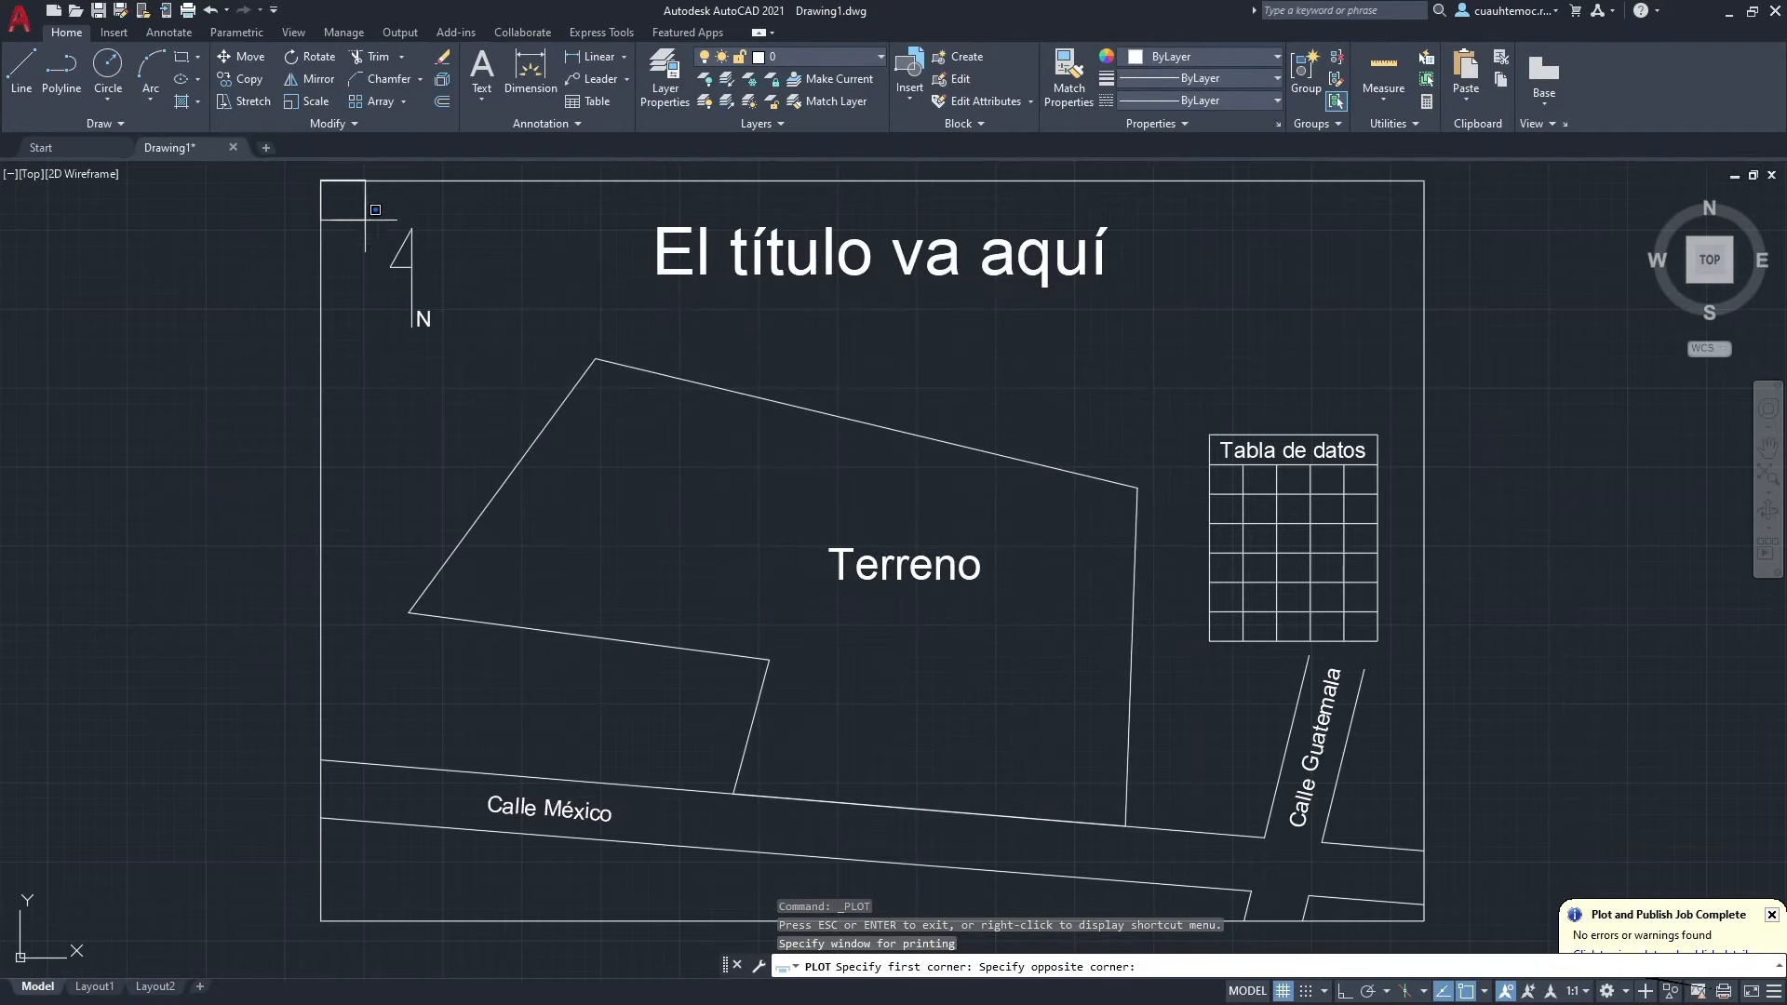
left_click(1426, 921)
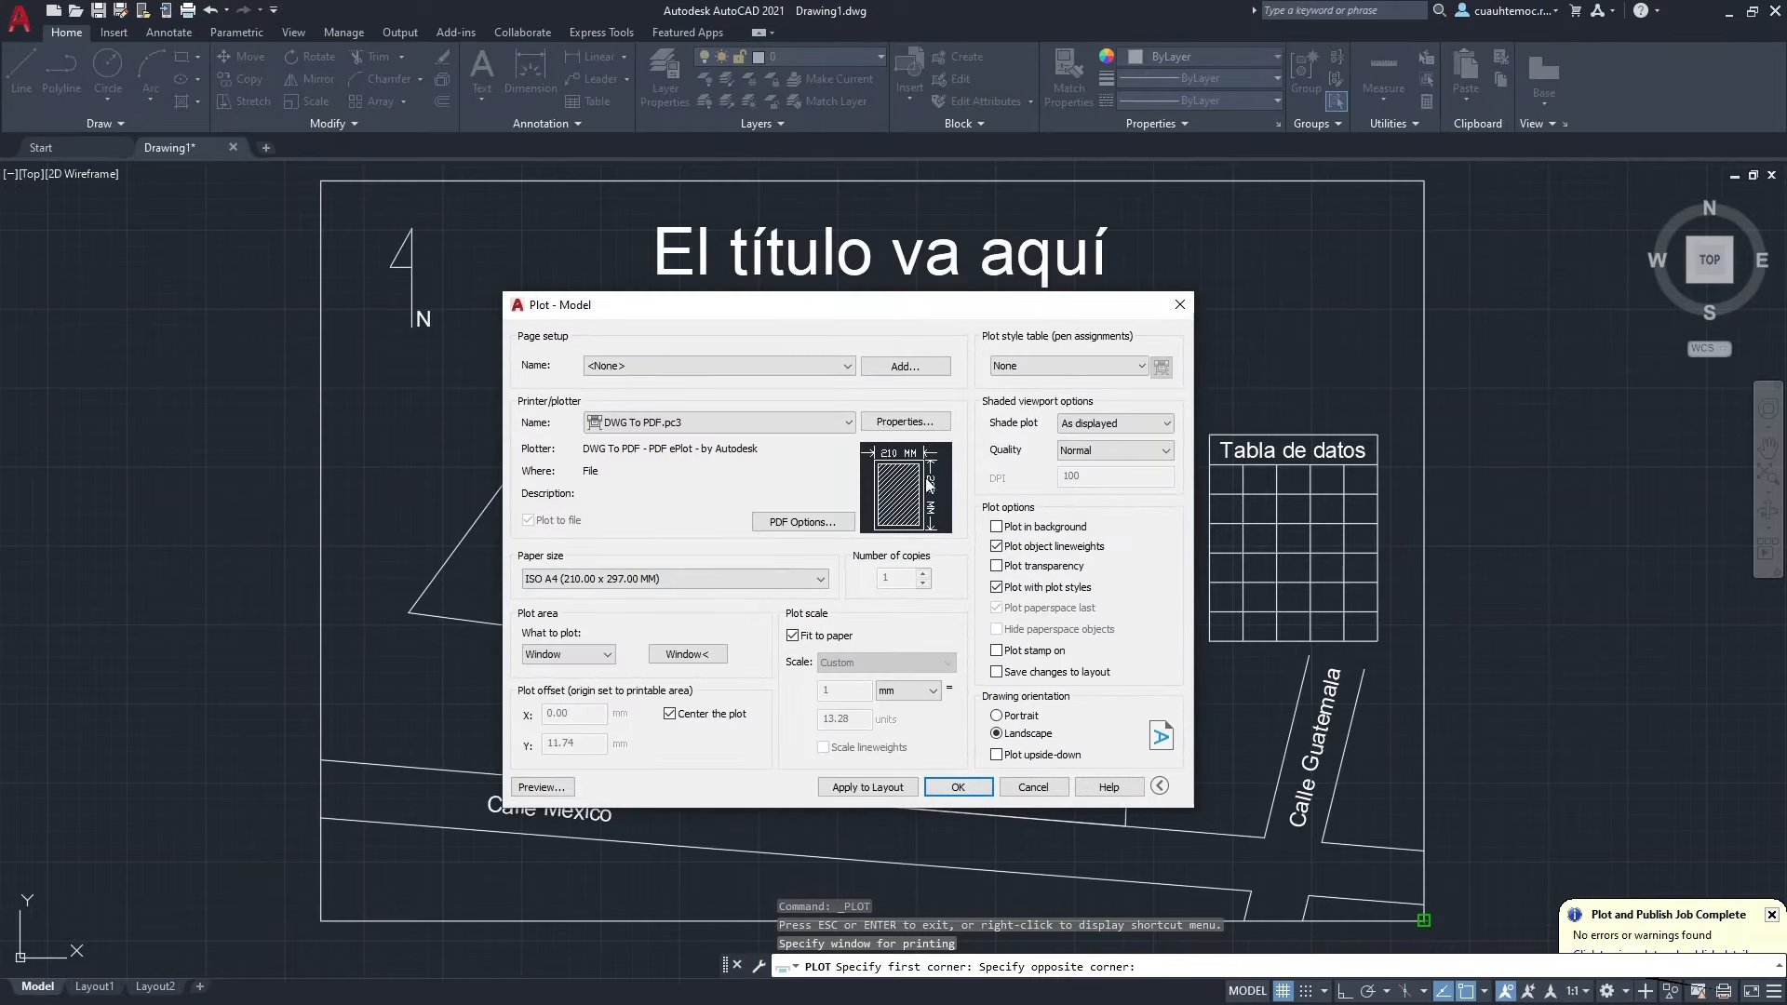
left_click(542, 787)
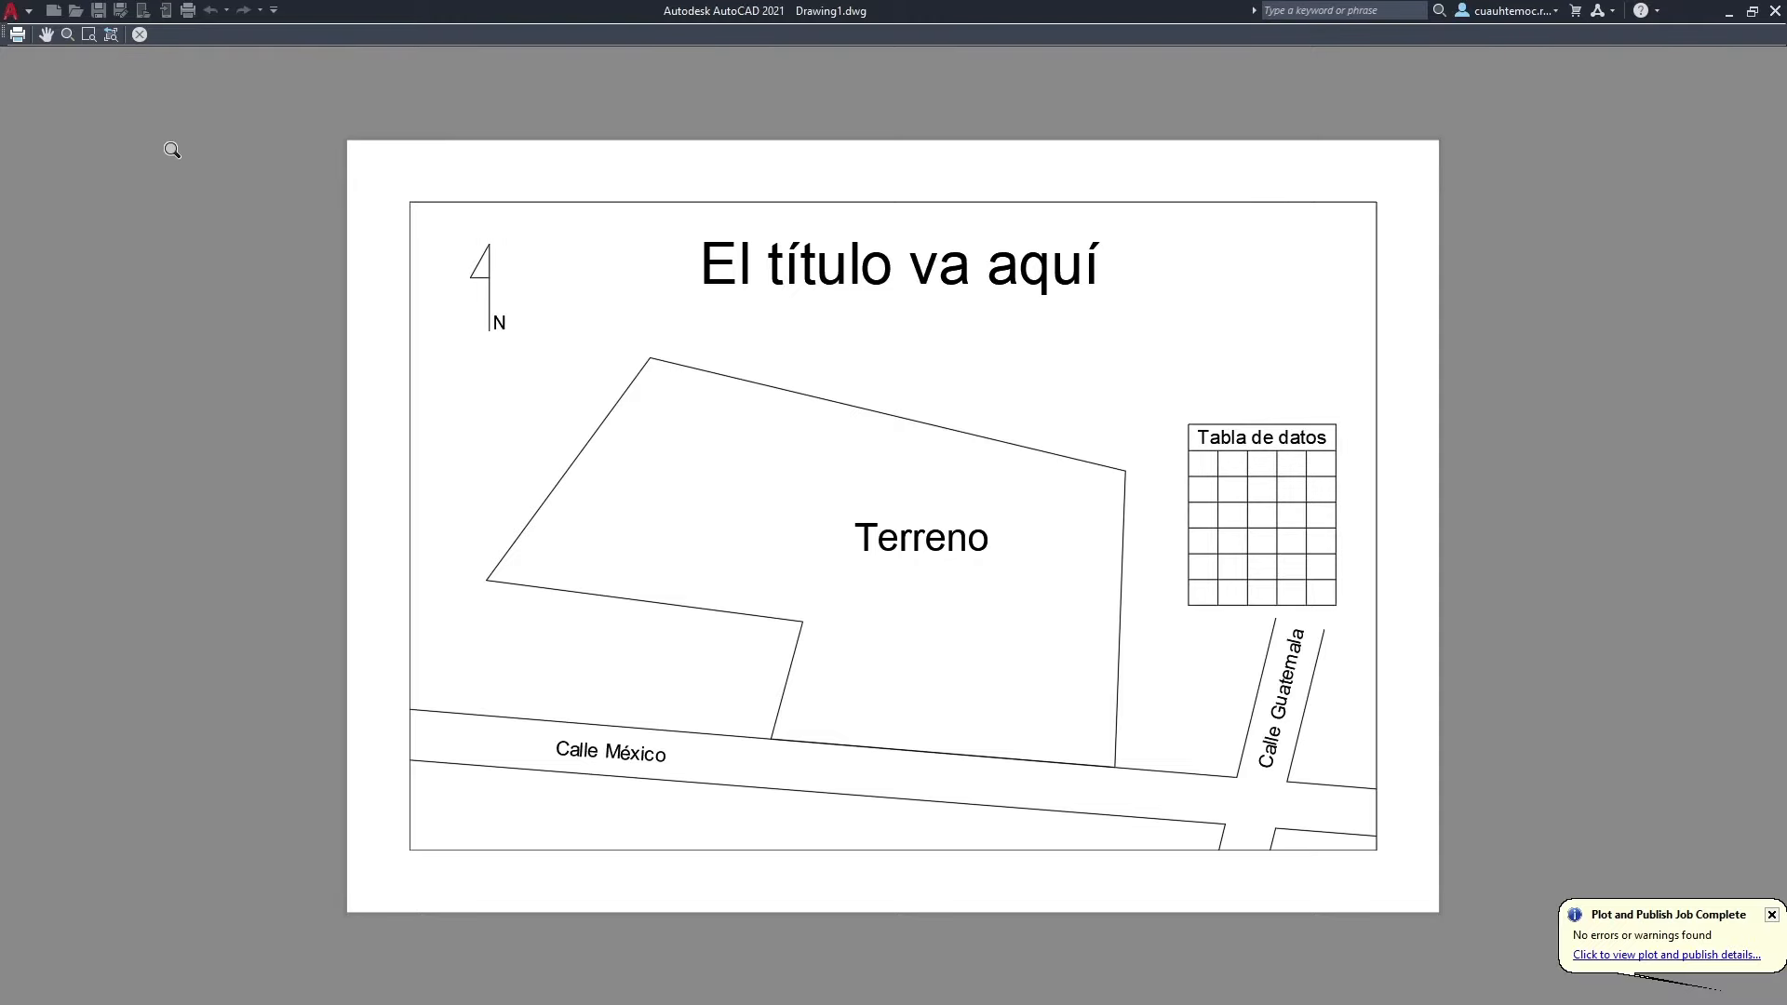
left_click(140, 36)
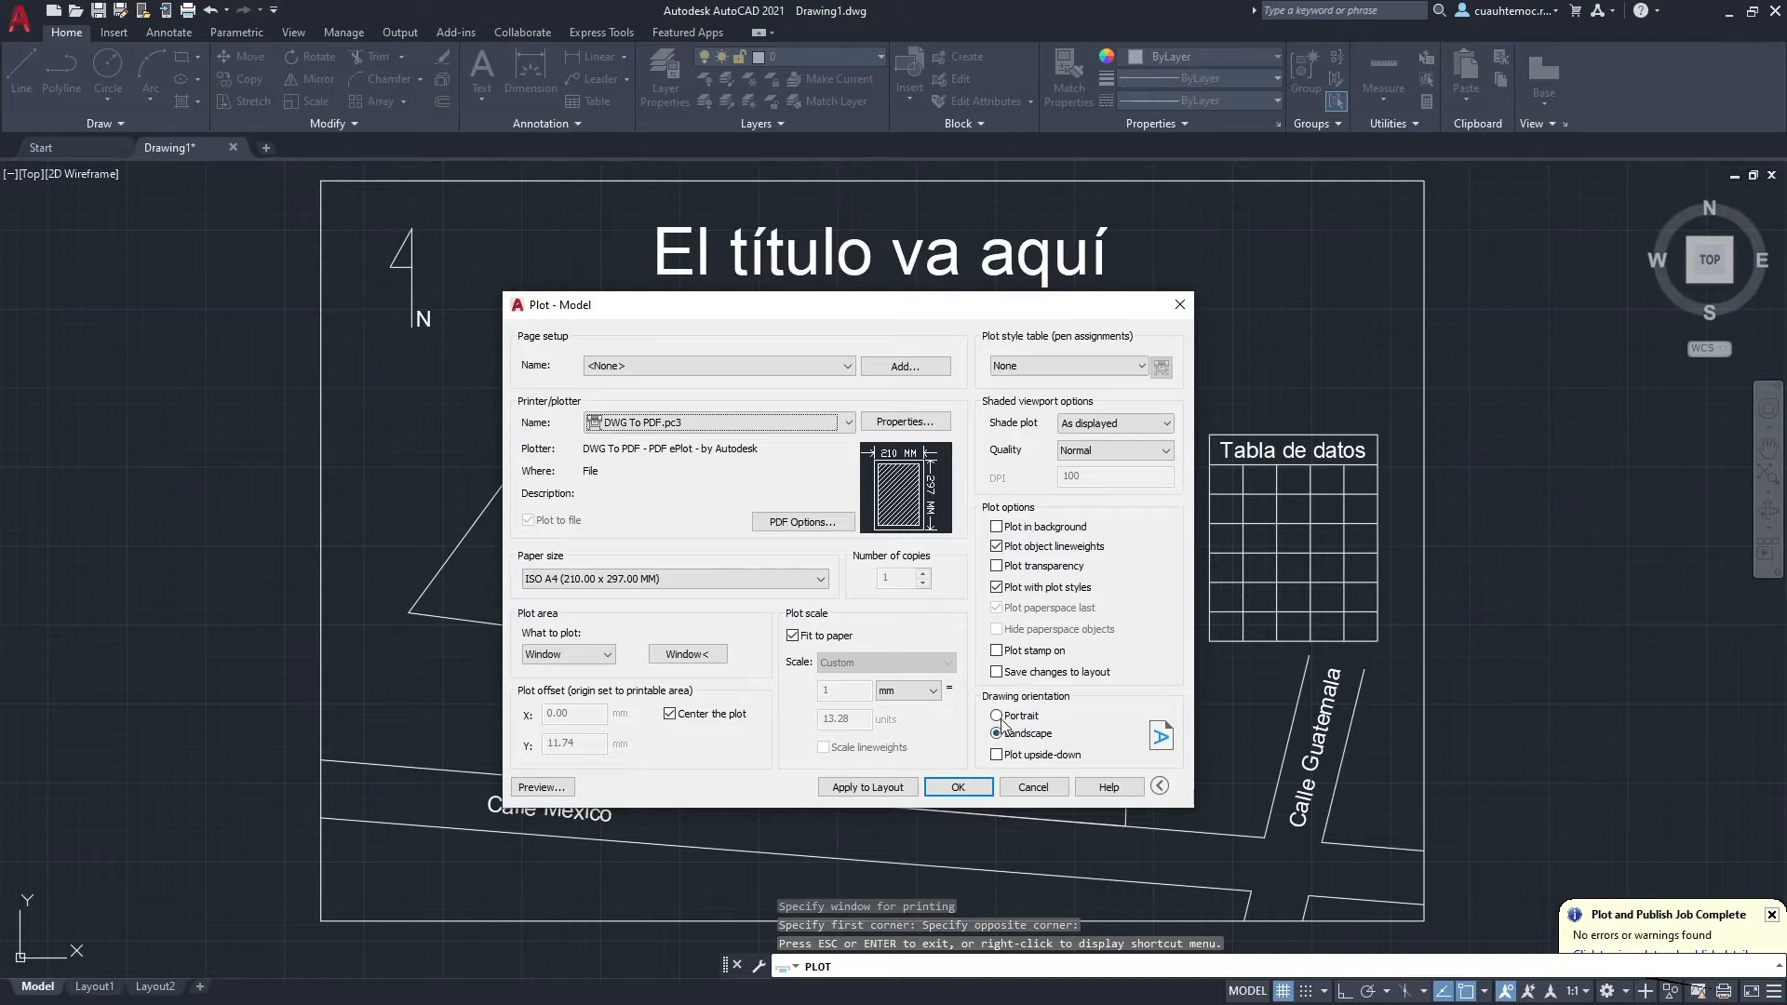
Turn Fit to paper off and back on for the plot scale, and accept the plot settings.
left_click(799, 636)
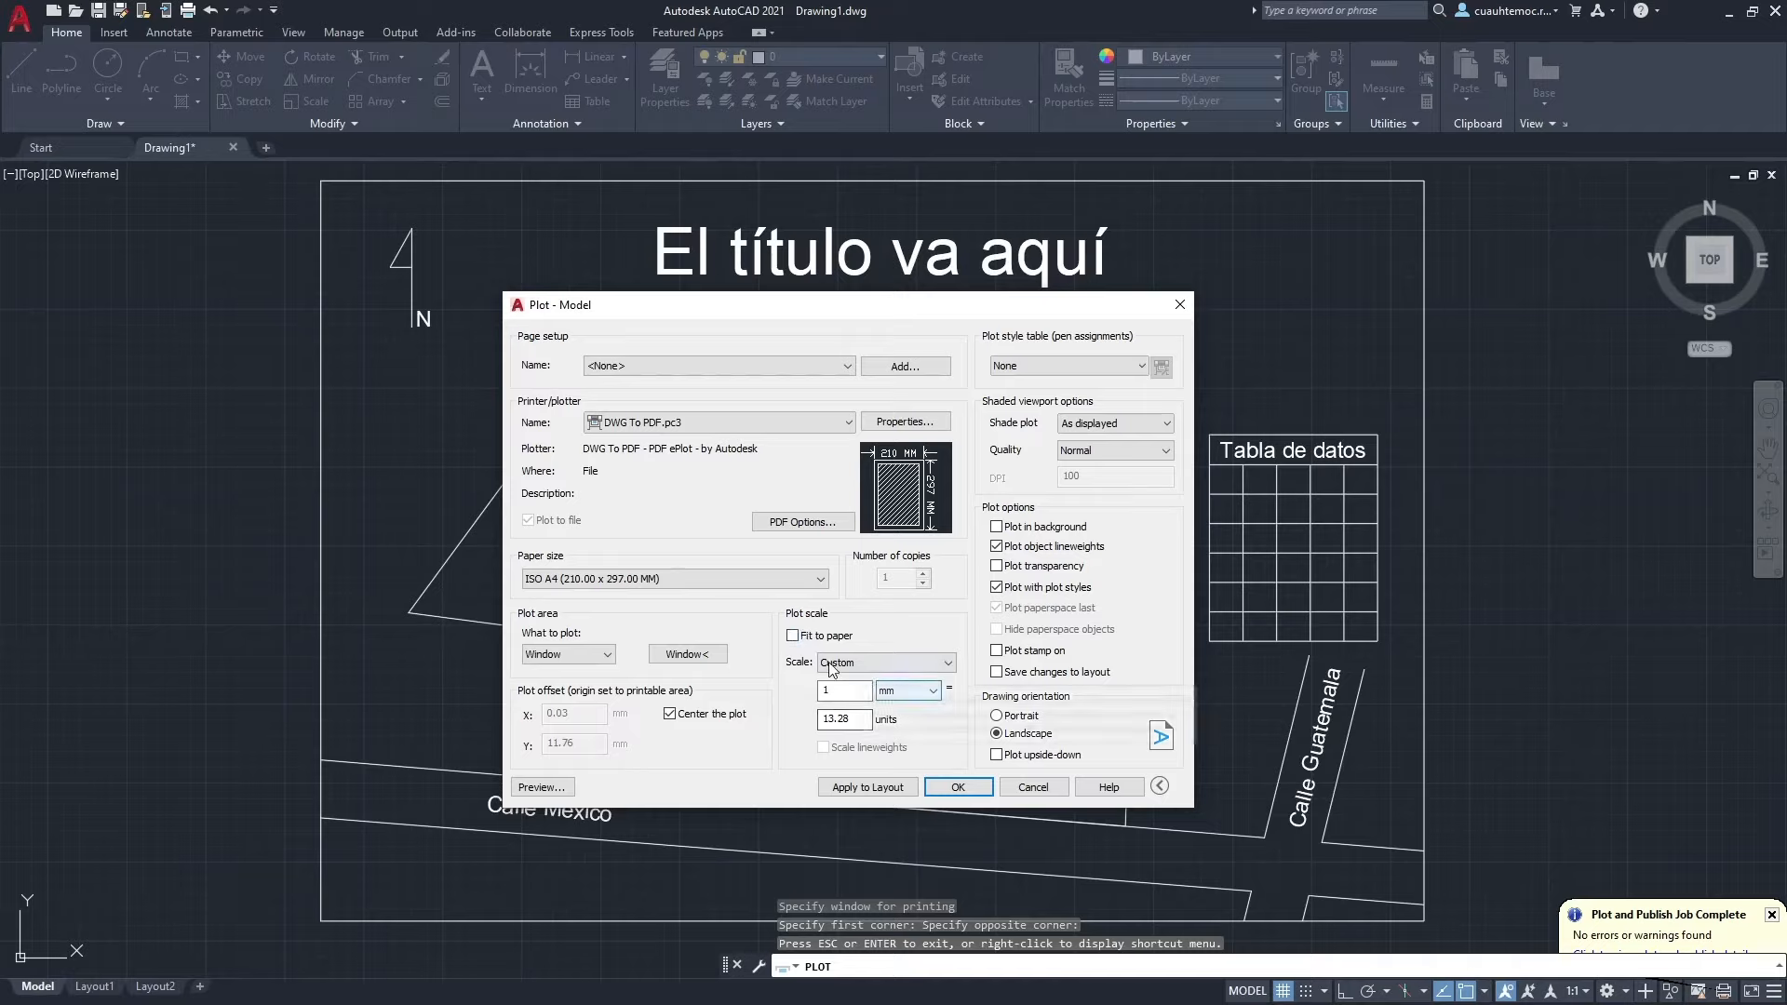
left_click(793, 636)
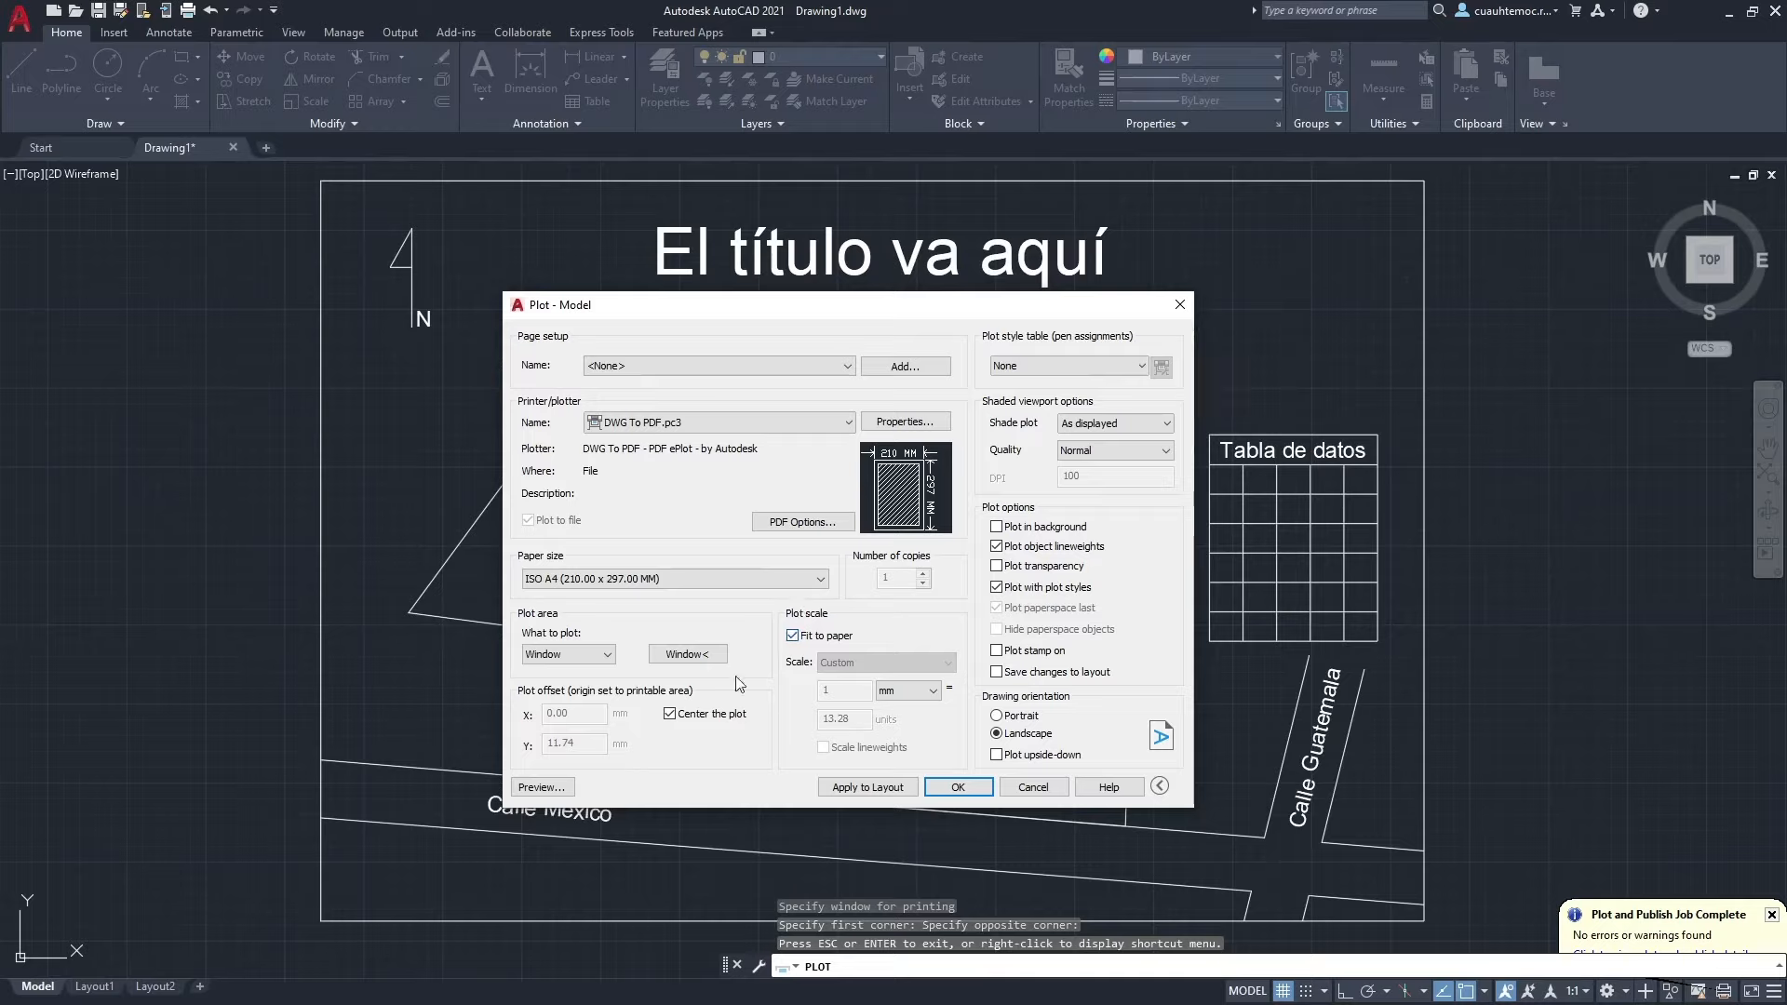
left_click(979, 780)
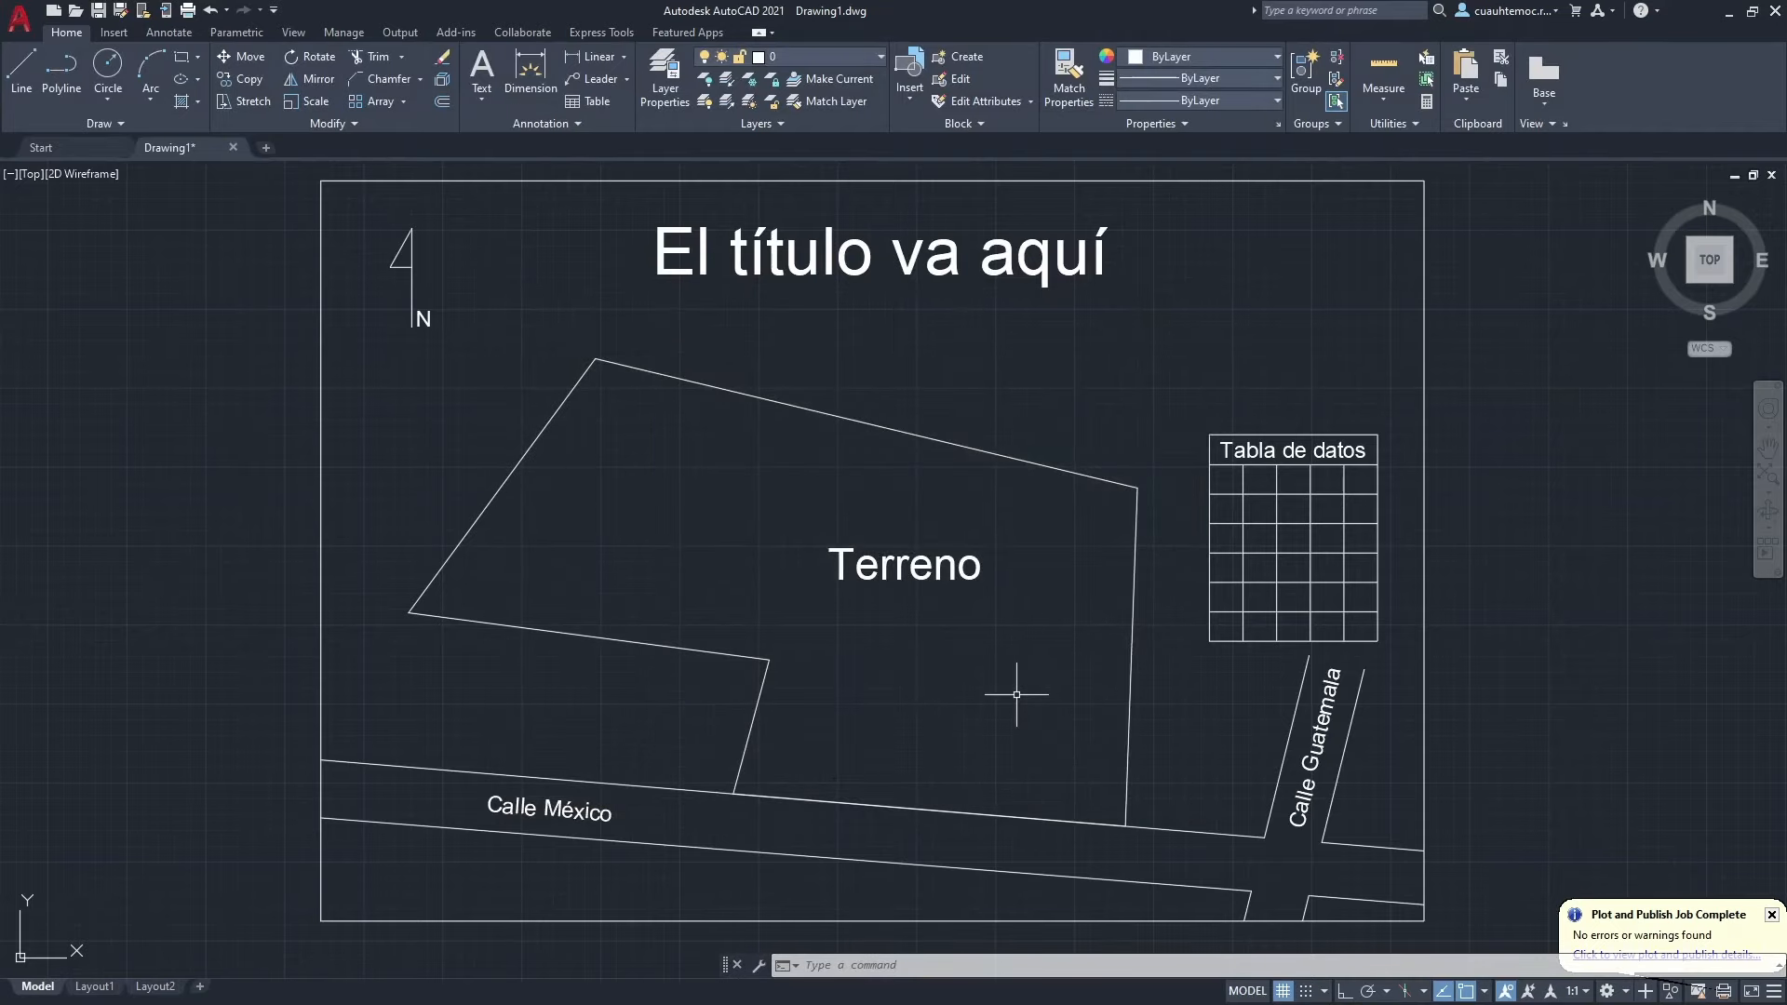
Fill the model space view of Dibujo1 with the whole bordered Terreno sheet, keeping the circle and polygon out of view.
scroll(1016, 694, "down", 4)
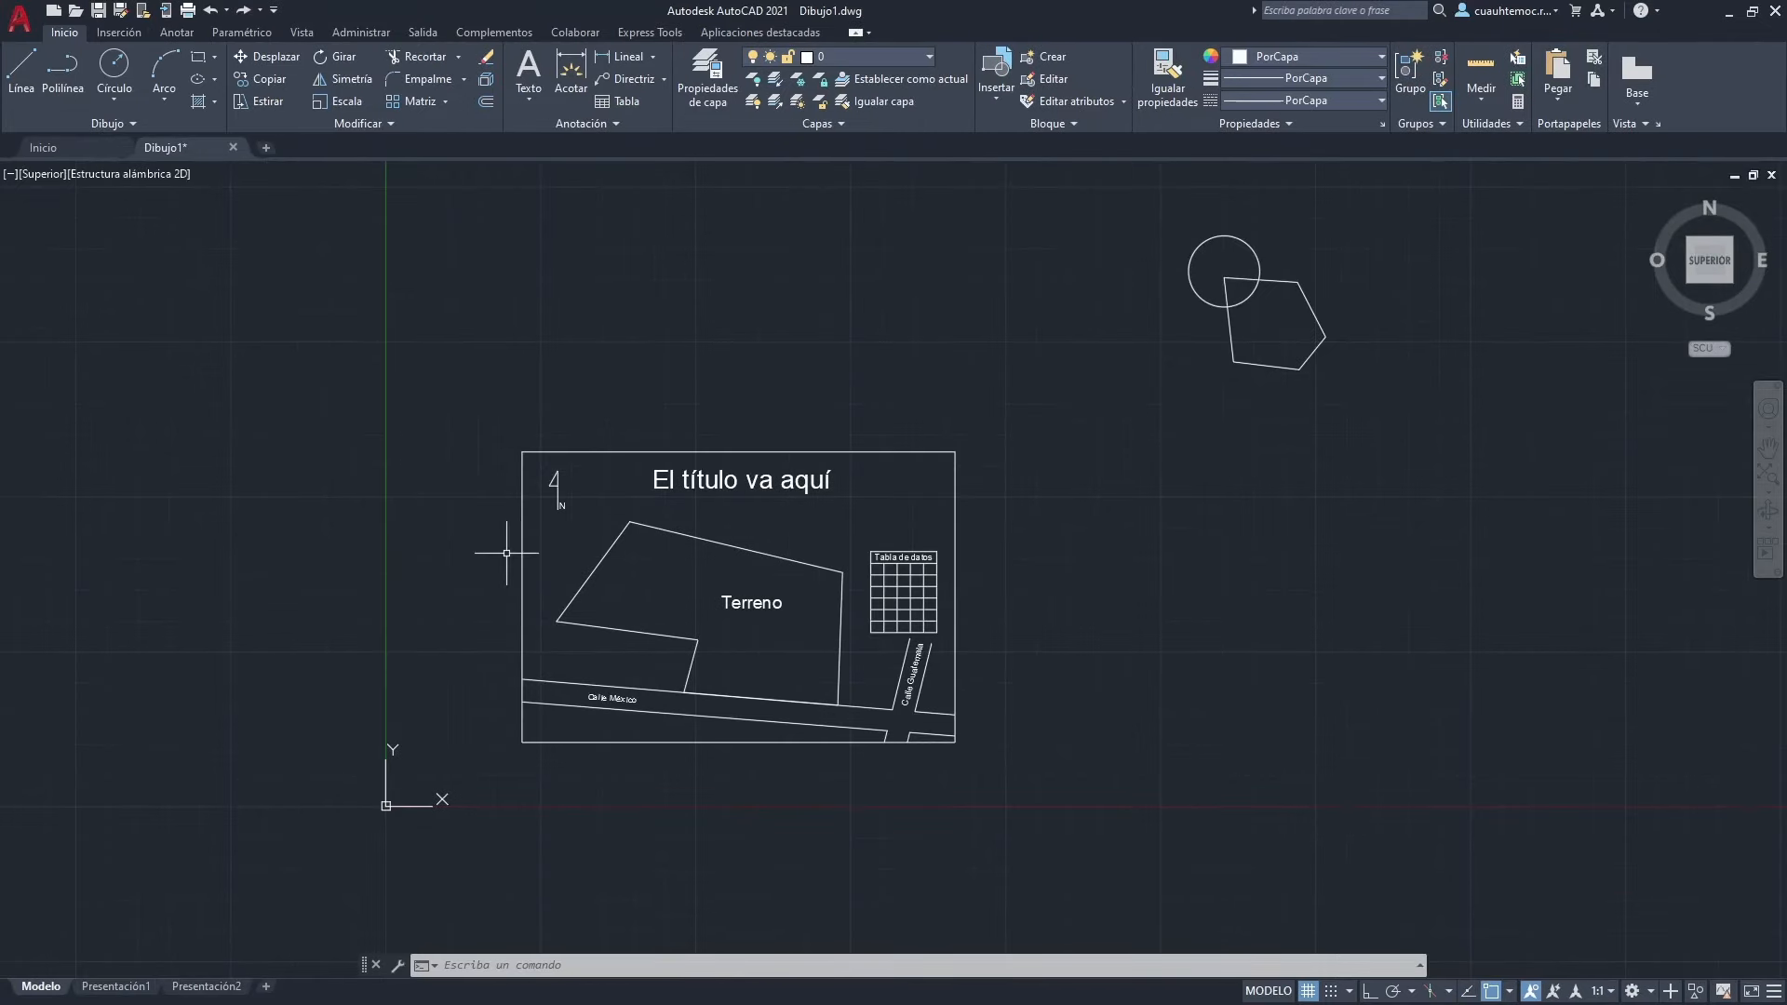
scroll(287, 544, "up", 2)
scroll(811, 802, "up", 2)
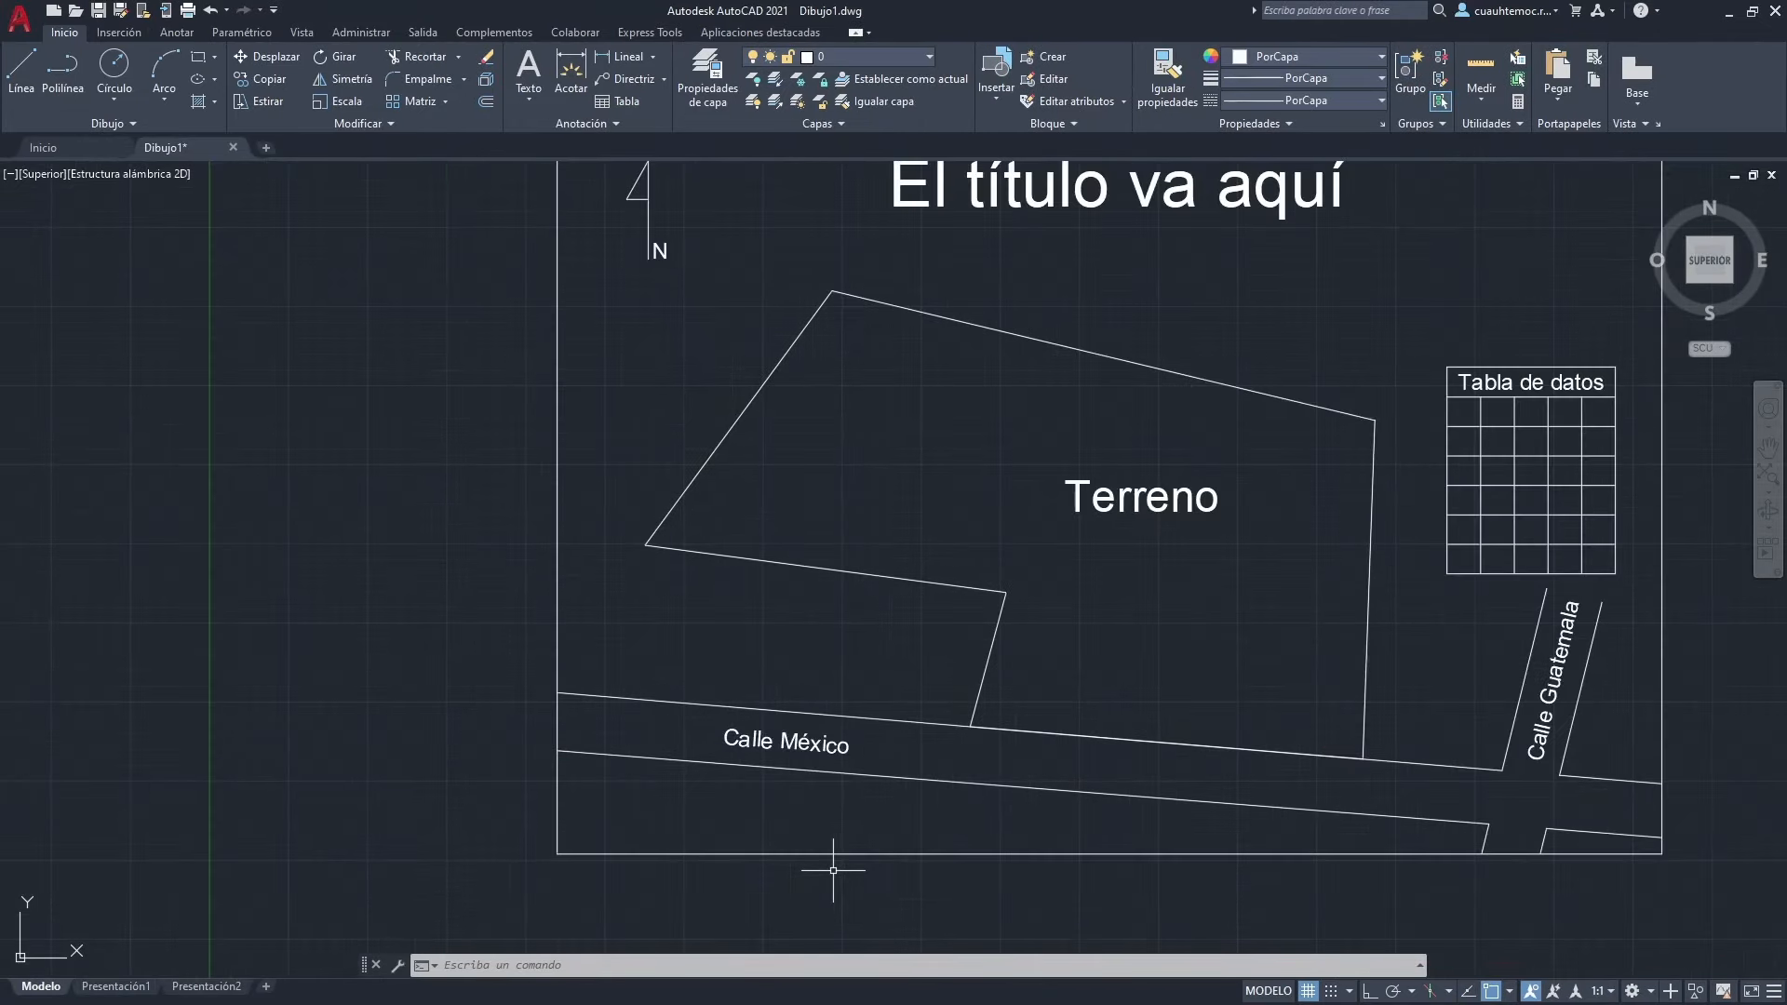
scroll(837, 837, "down", 2)
scroll(1154, 744, "up", 2)
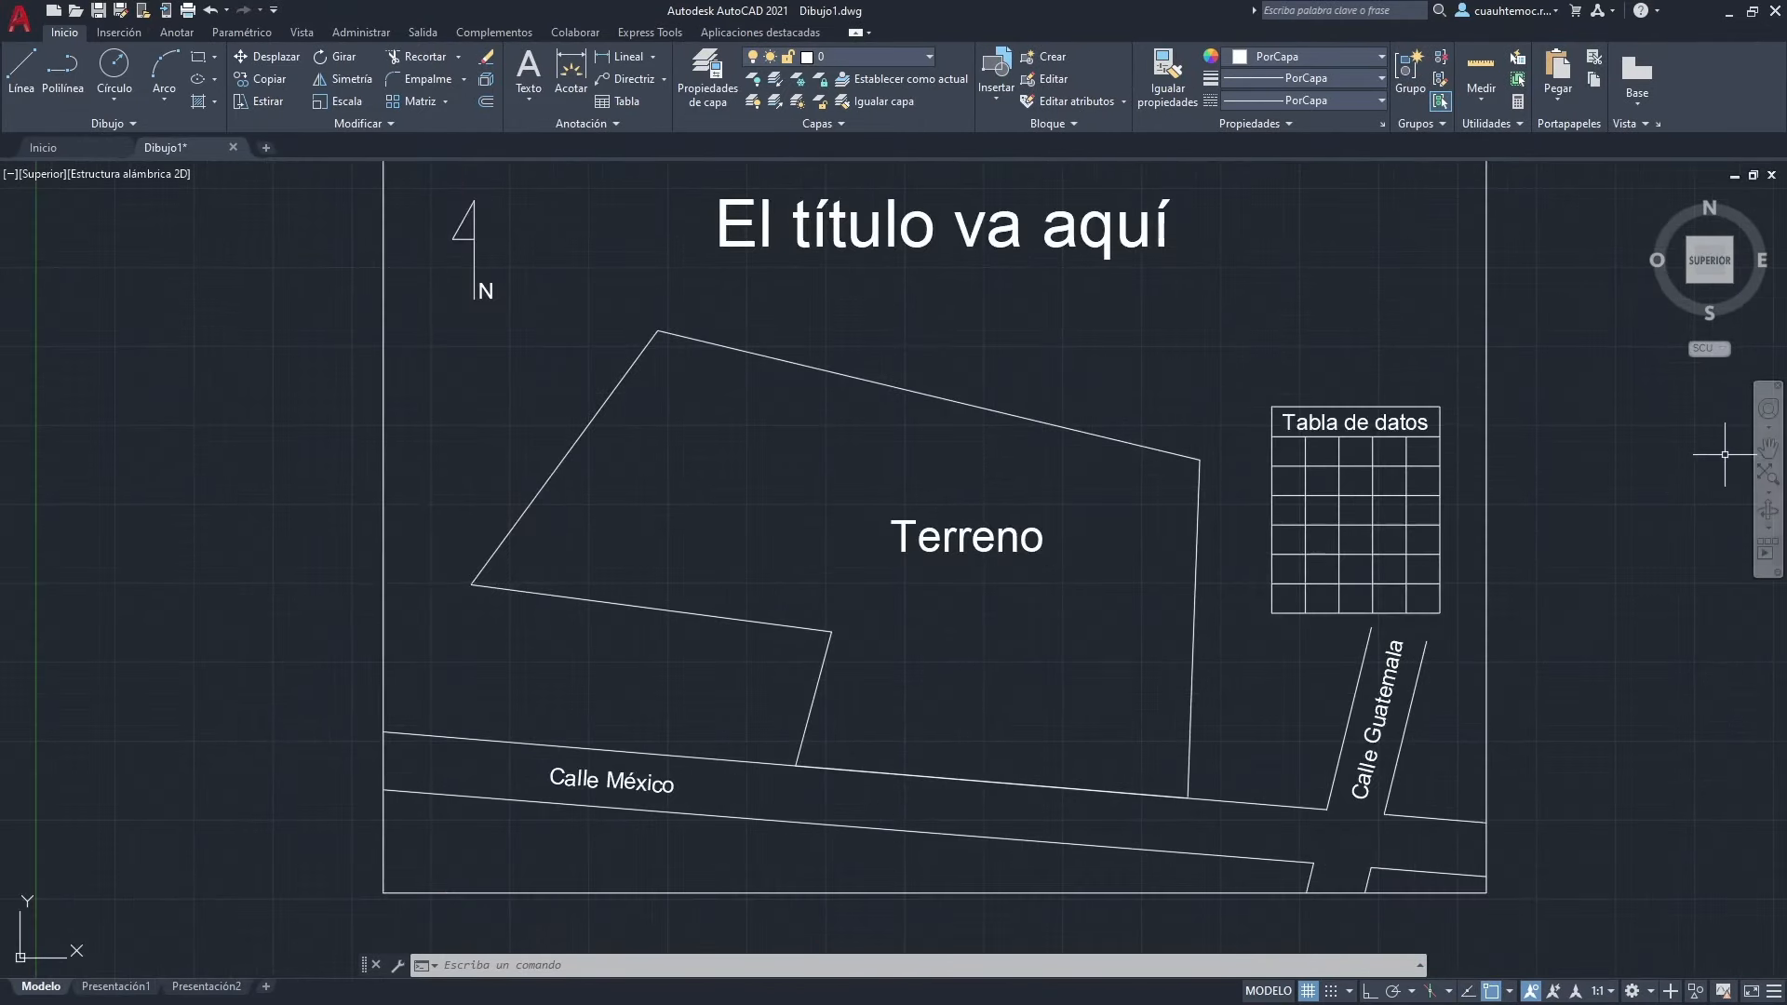
left_click(1766, 451)
mouse_move(1636, 437)
left_mouse_down()
mouse_move(1632, 480)
mouse_move(1628, 454)
left_mouse_up()
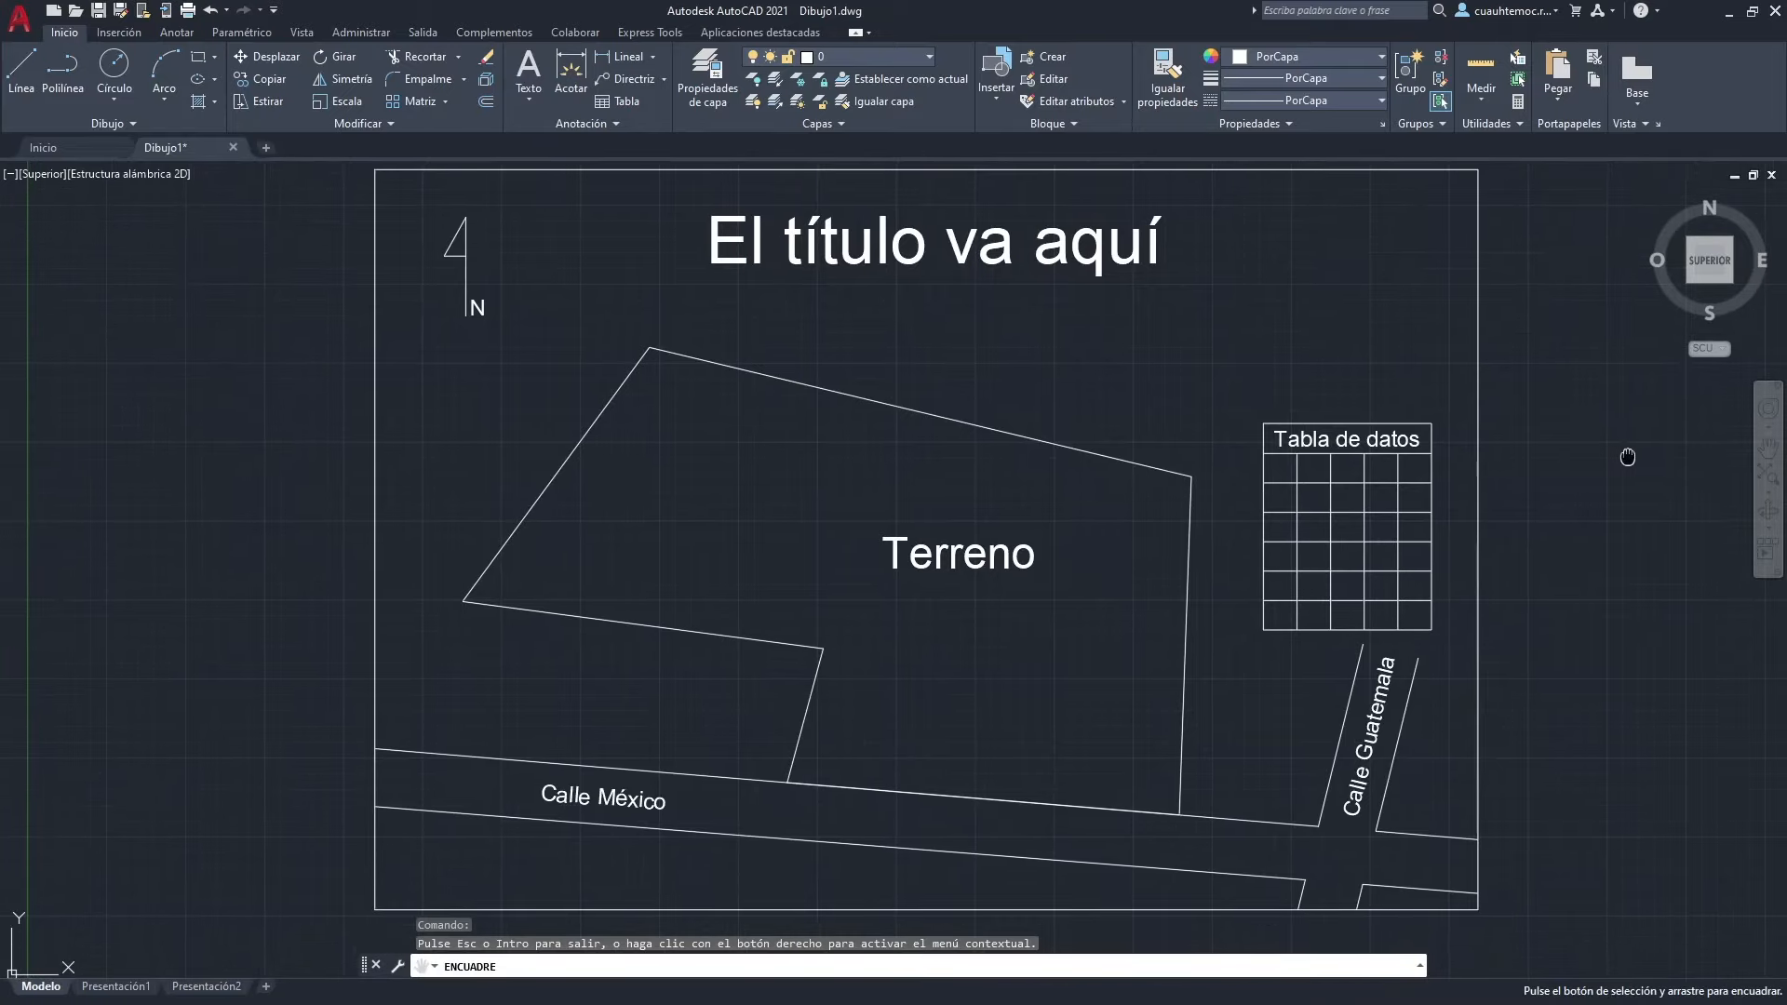
key("Escape")
Set up a new plot of the model space with the DWG To PDF.pc3 plotter.
left_click(24, 36)
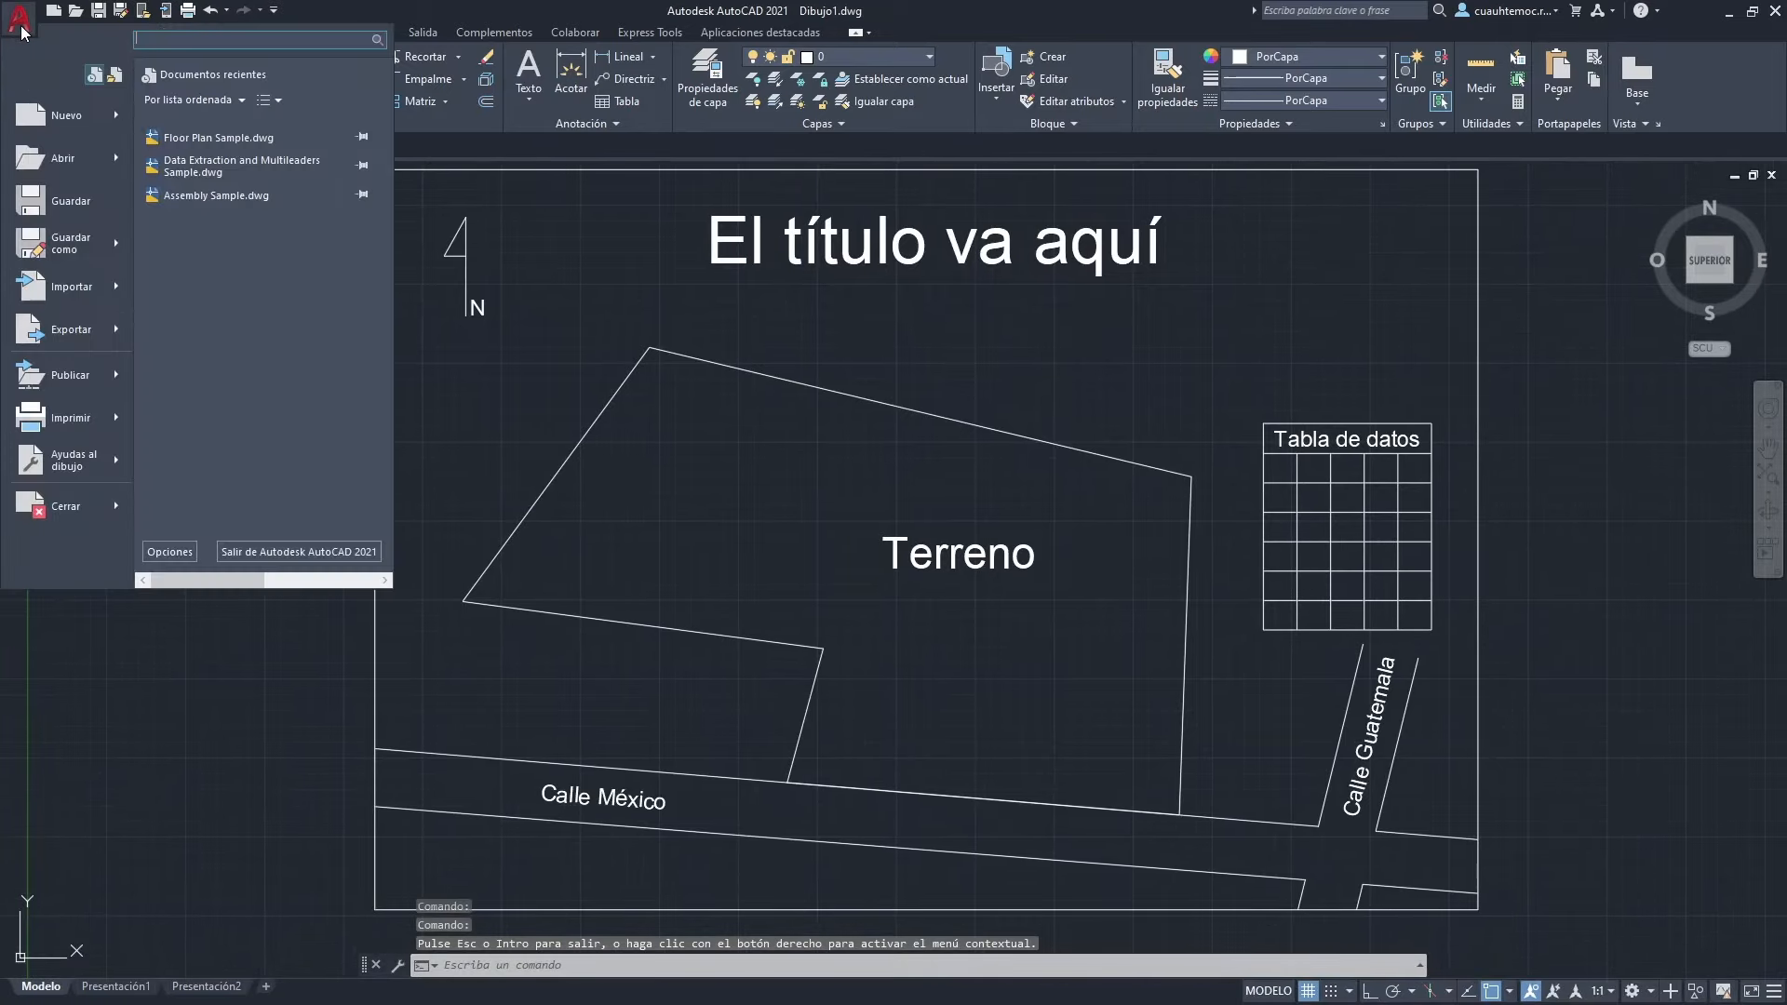
left_click(75, 415)
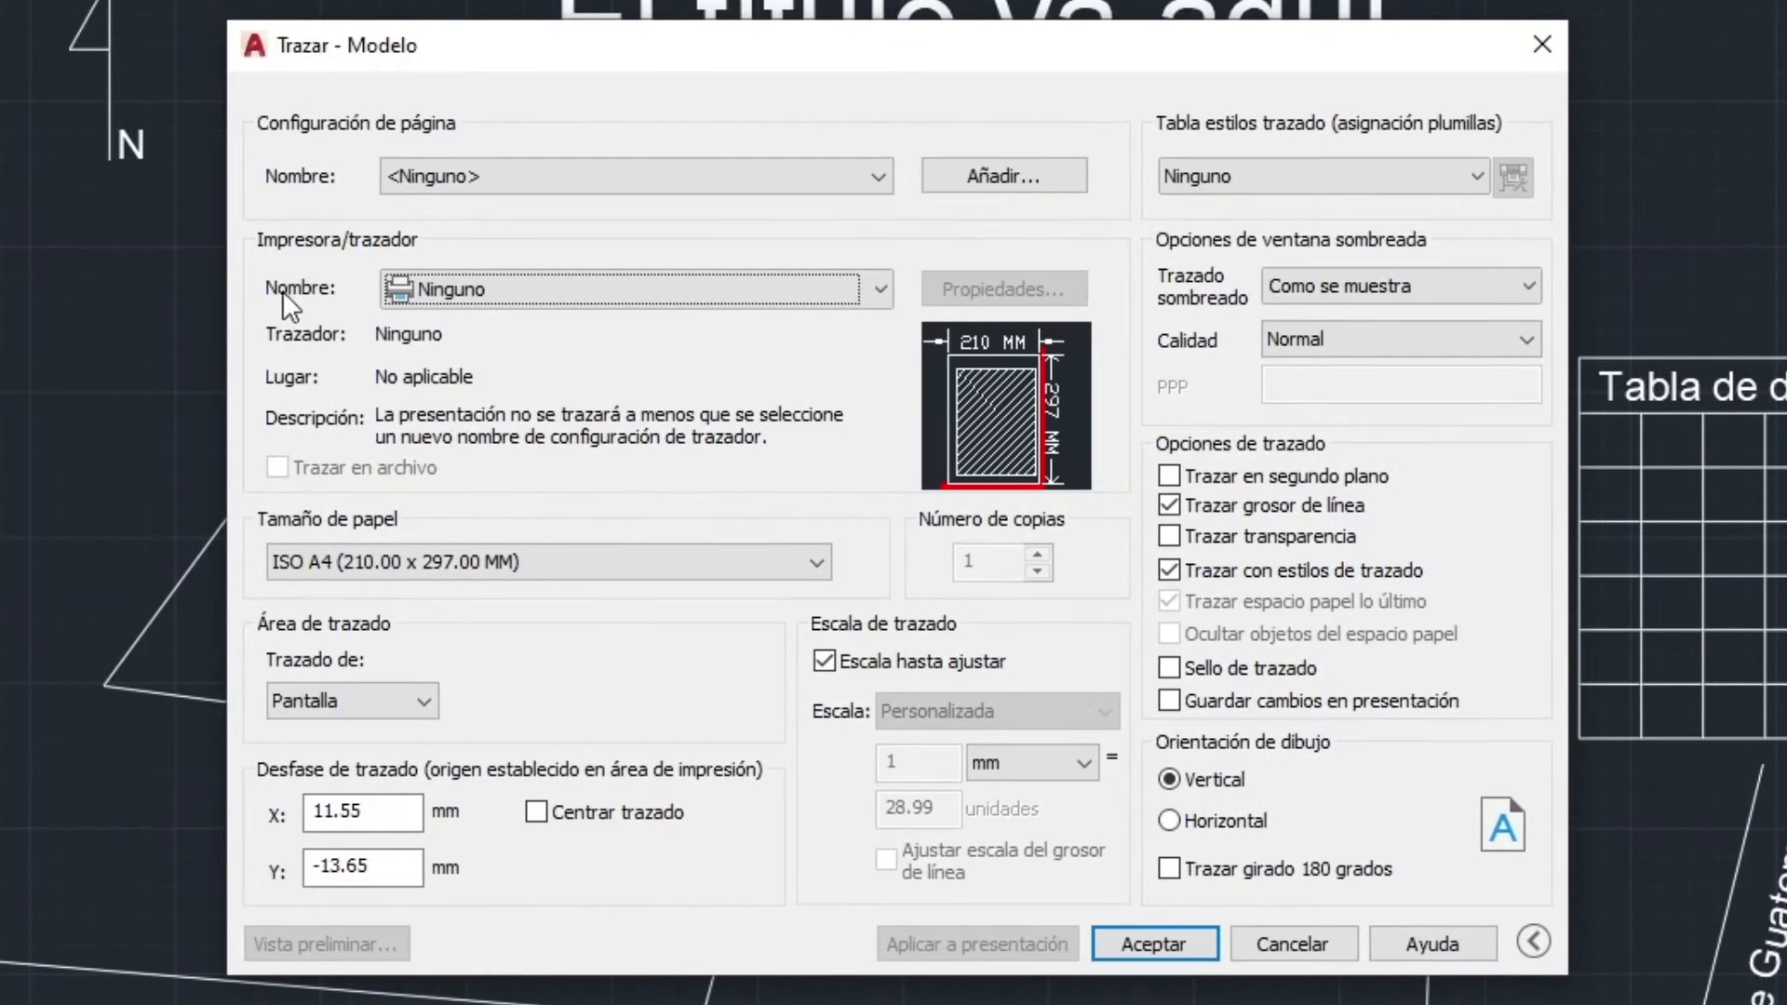
left_click(594, 279)
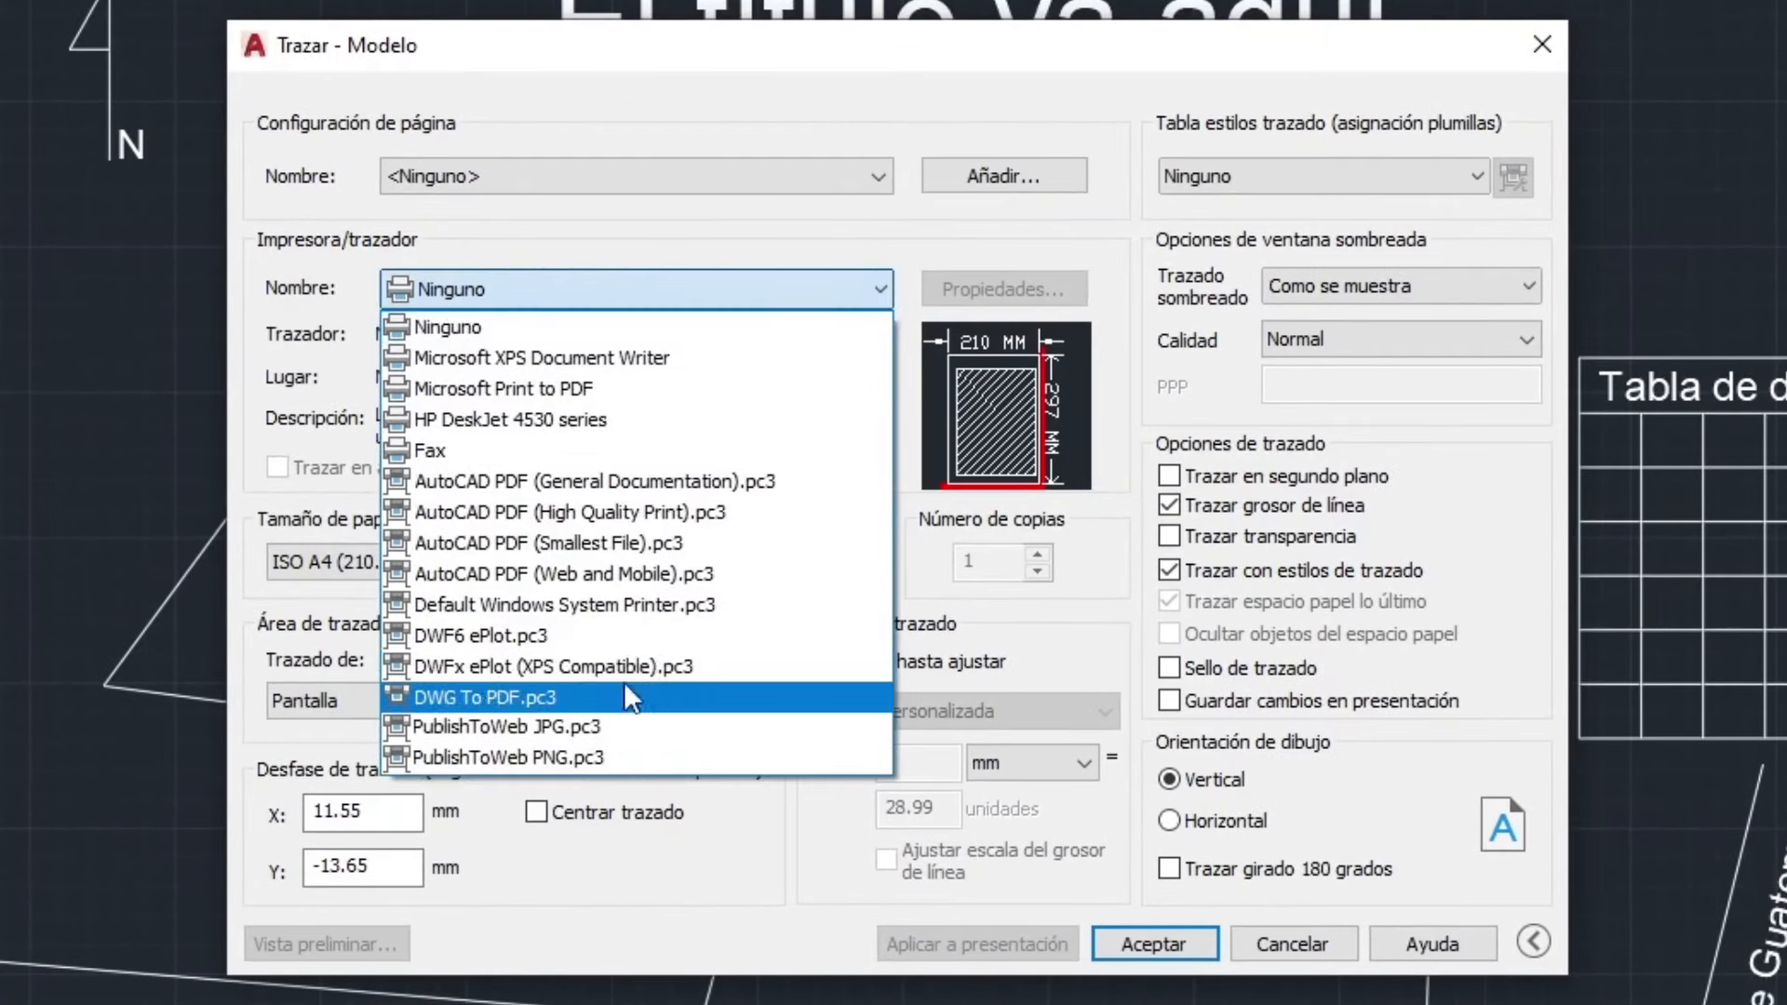
left_click(478, 696)
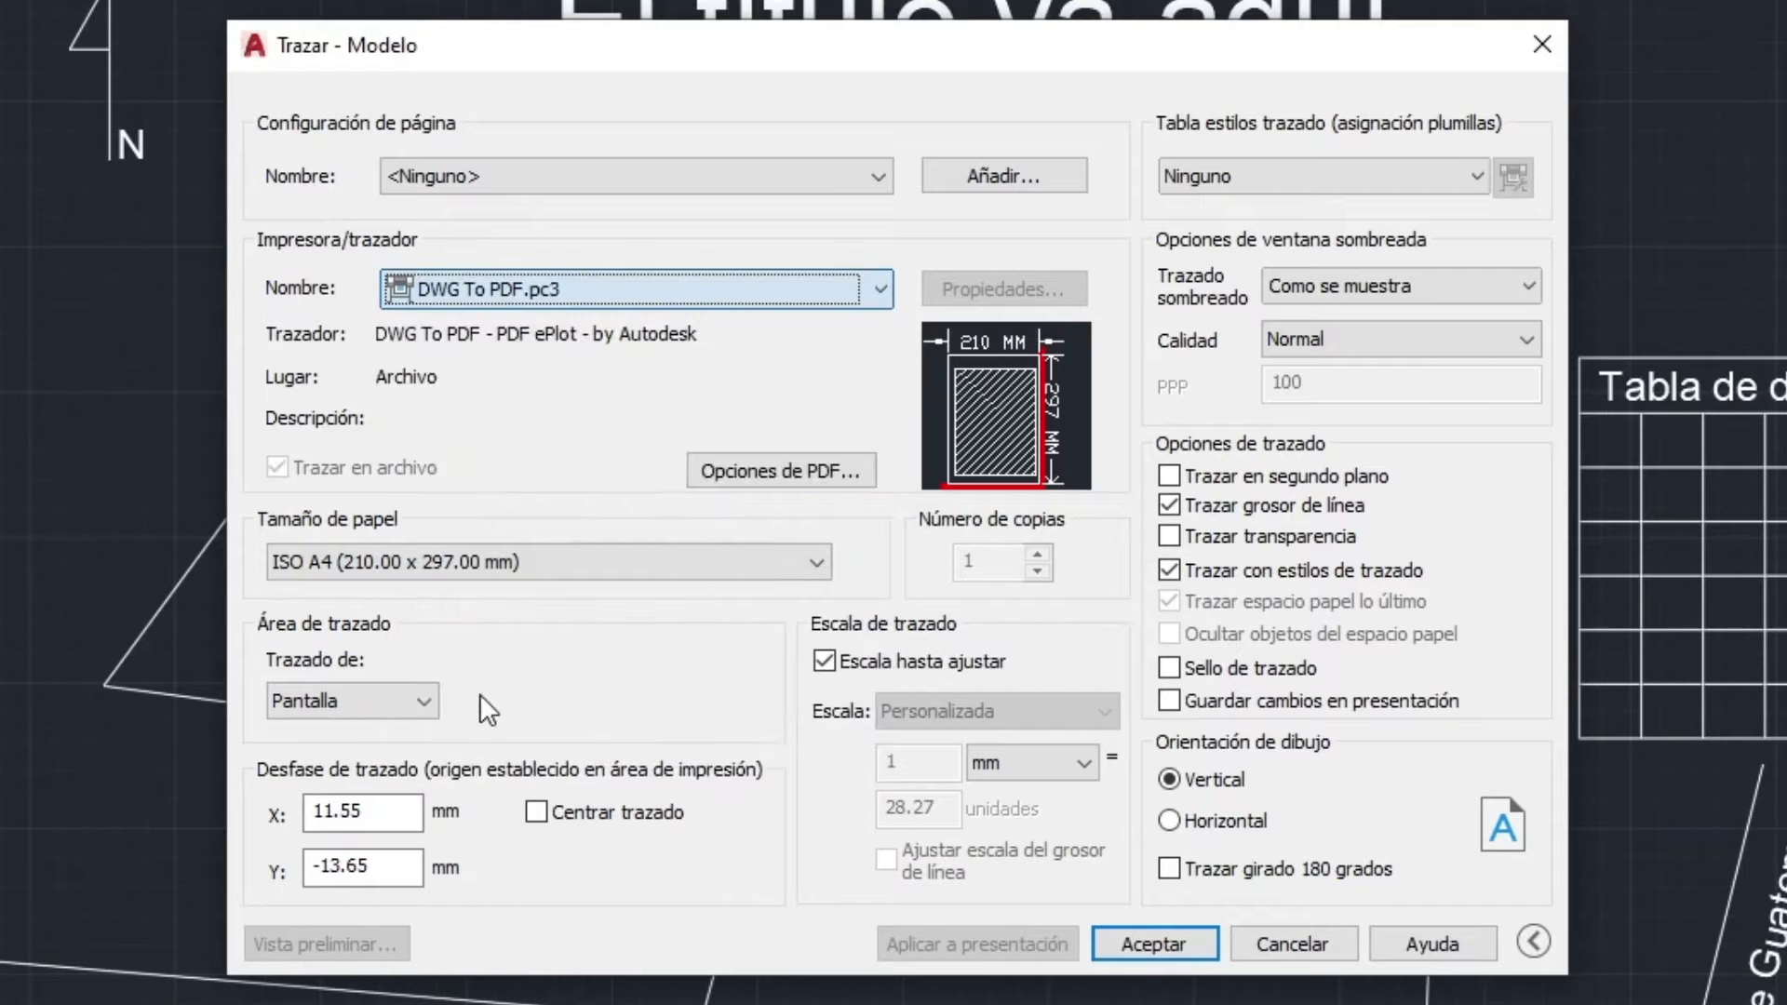
Set the plot area to Límites, centered on the paper in Horizontal orientation, and preview the plot.
left_click(411, 704)
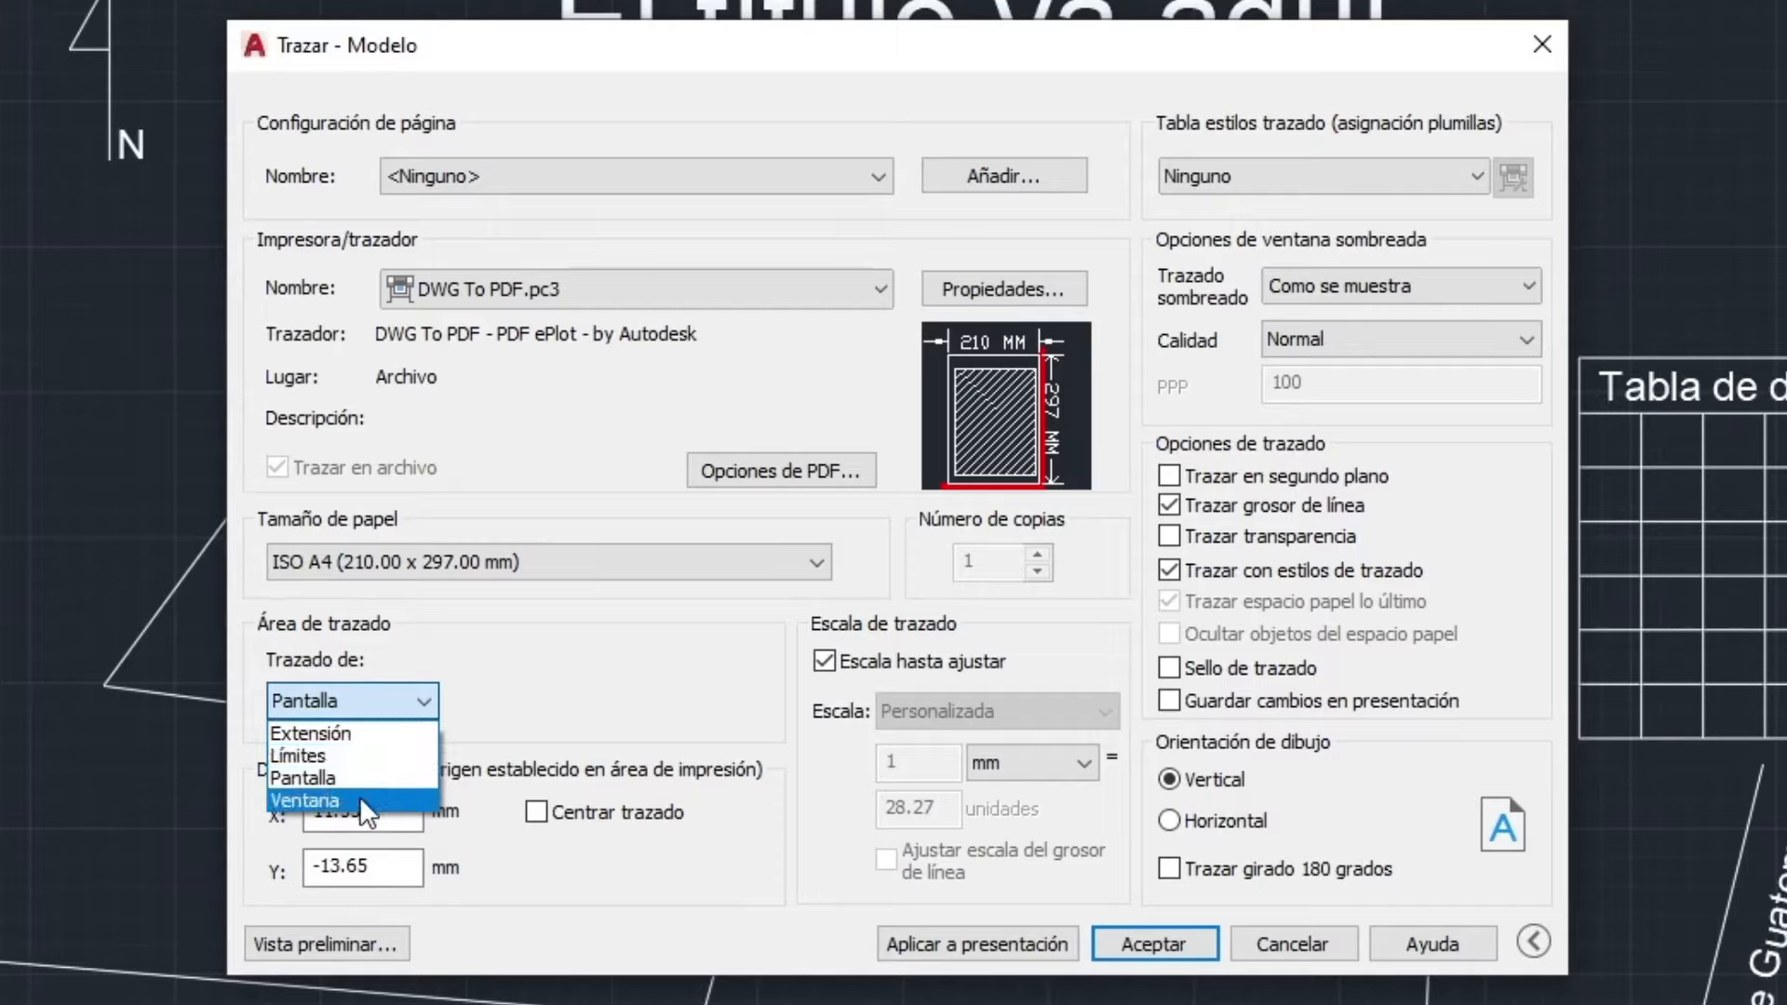
left_click(358, 756)
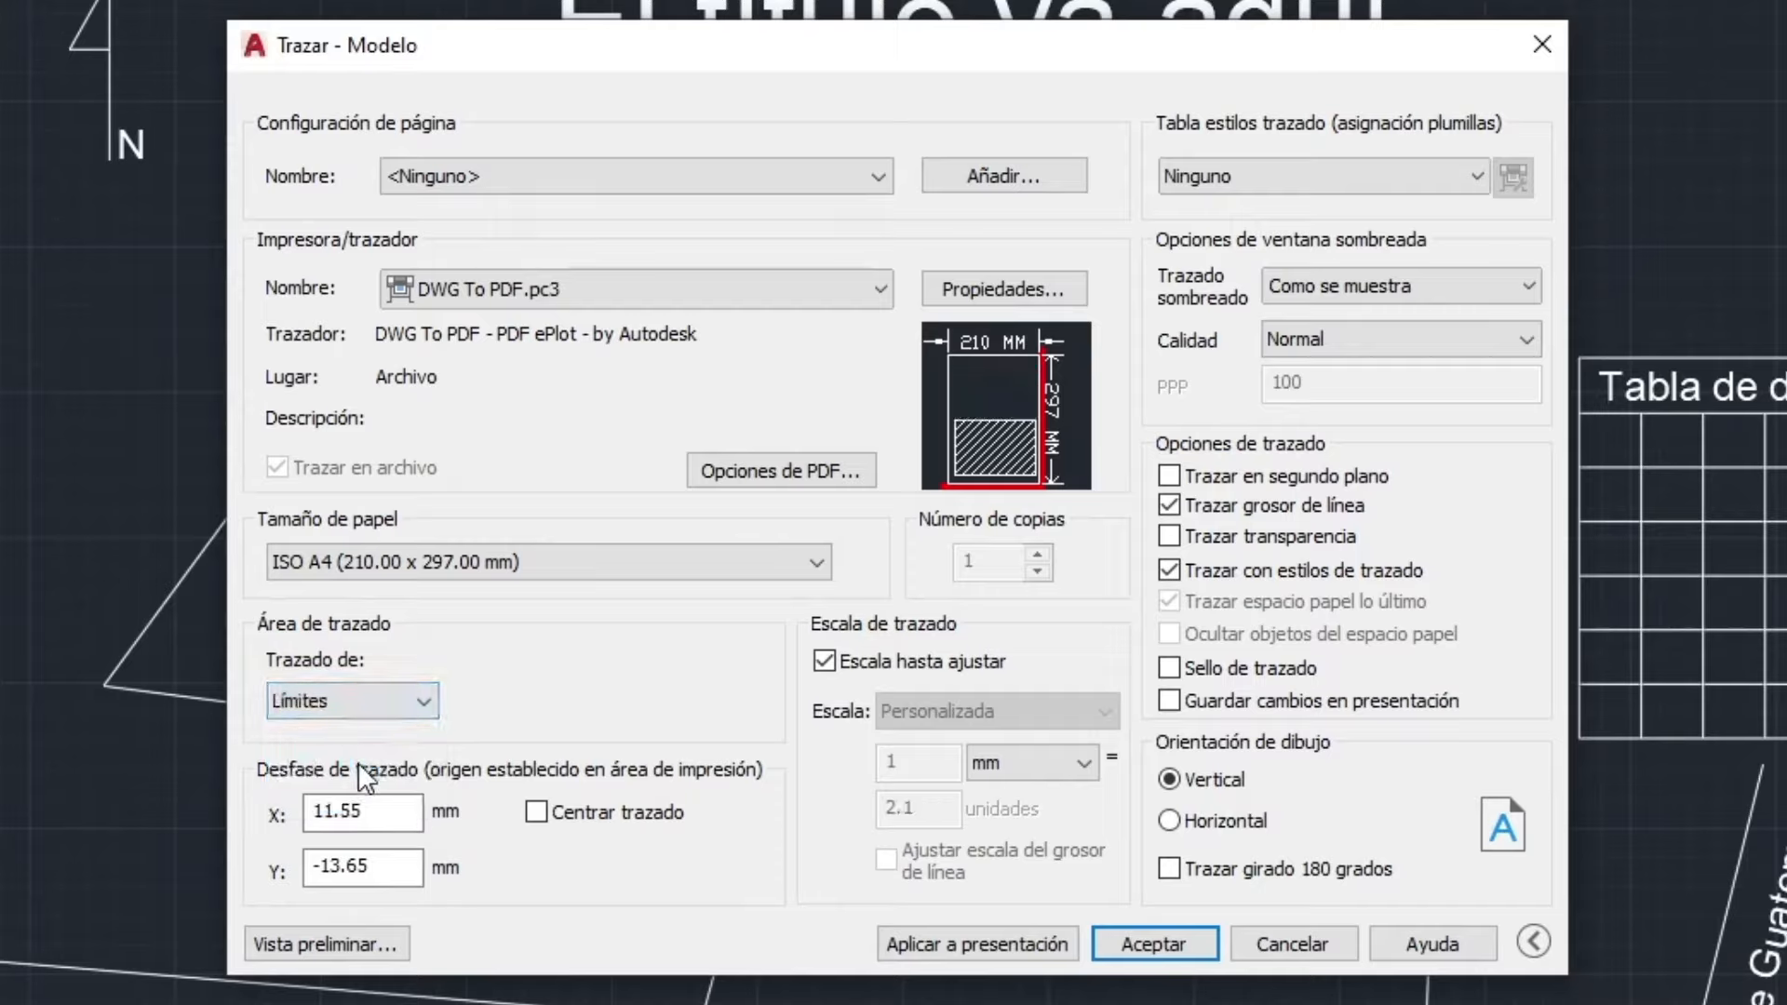
left_click(536, 811)
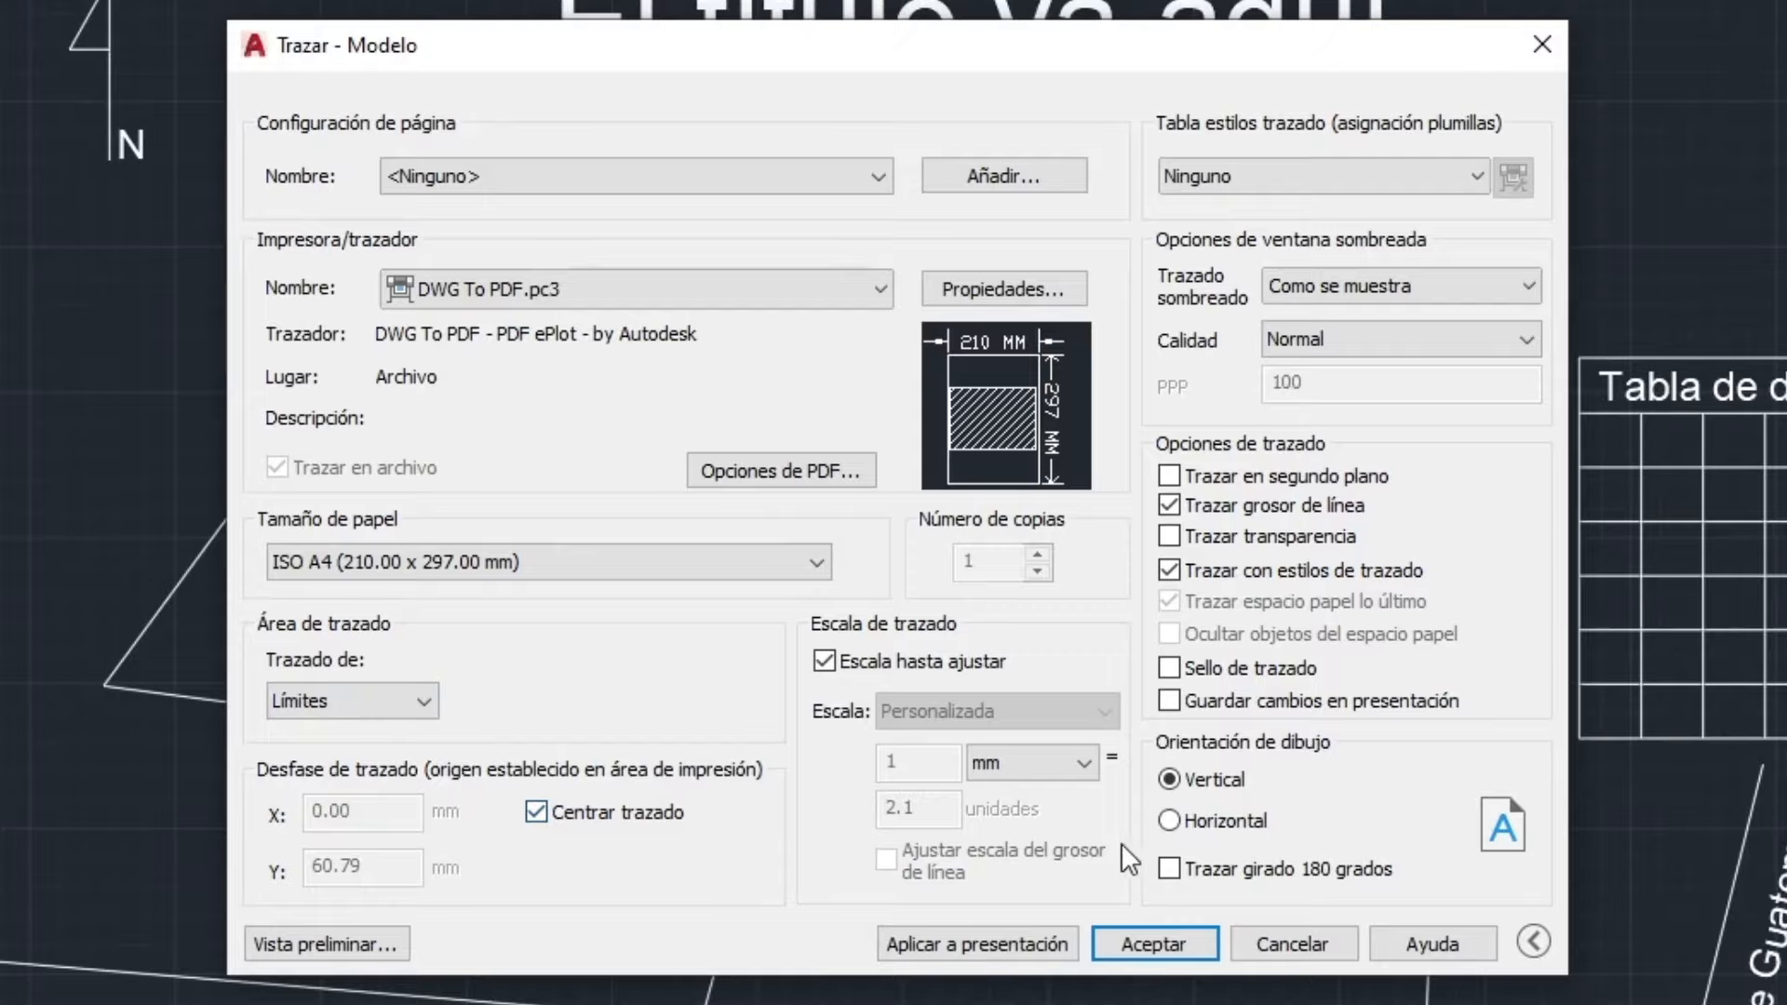
left_click(1169, 822)
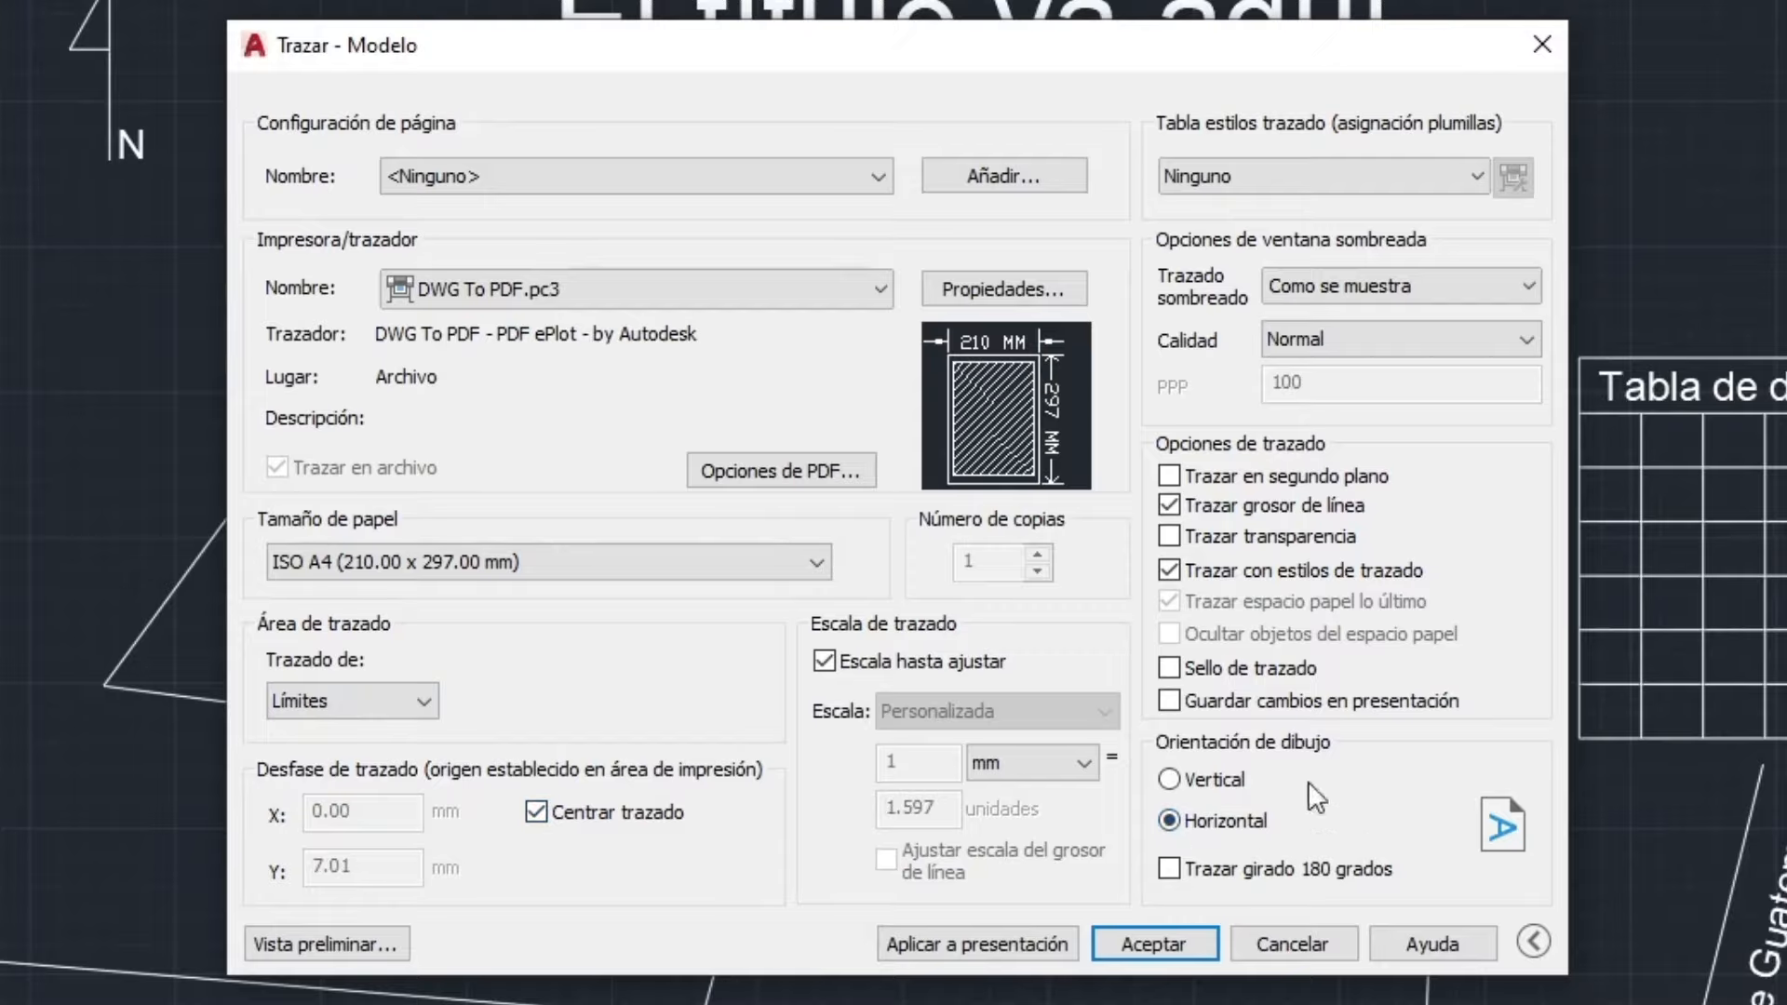
left_click(318, 938)
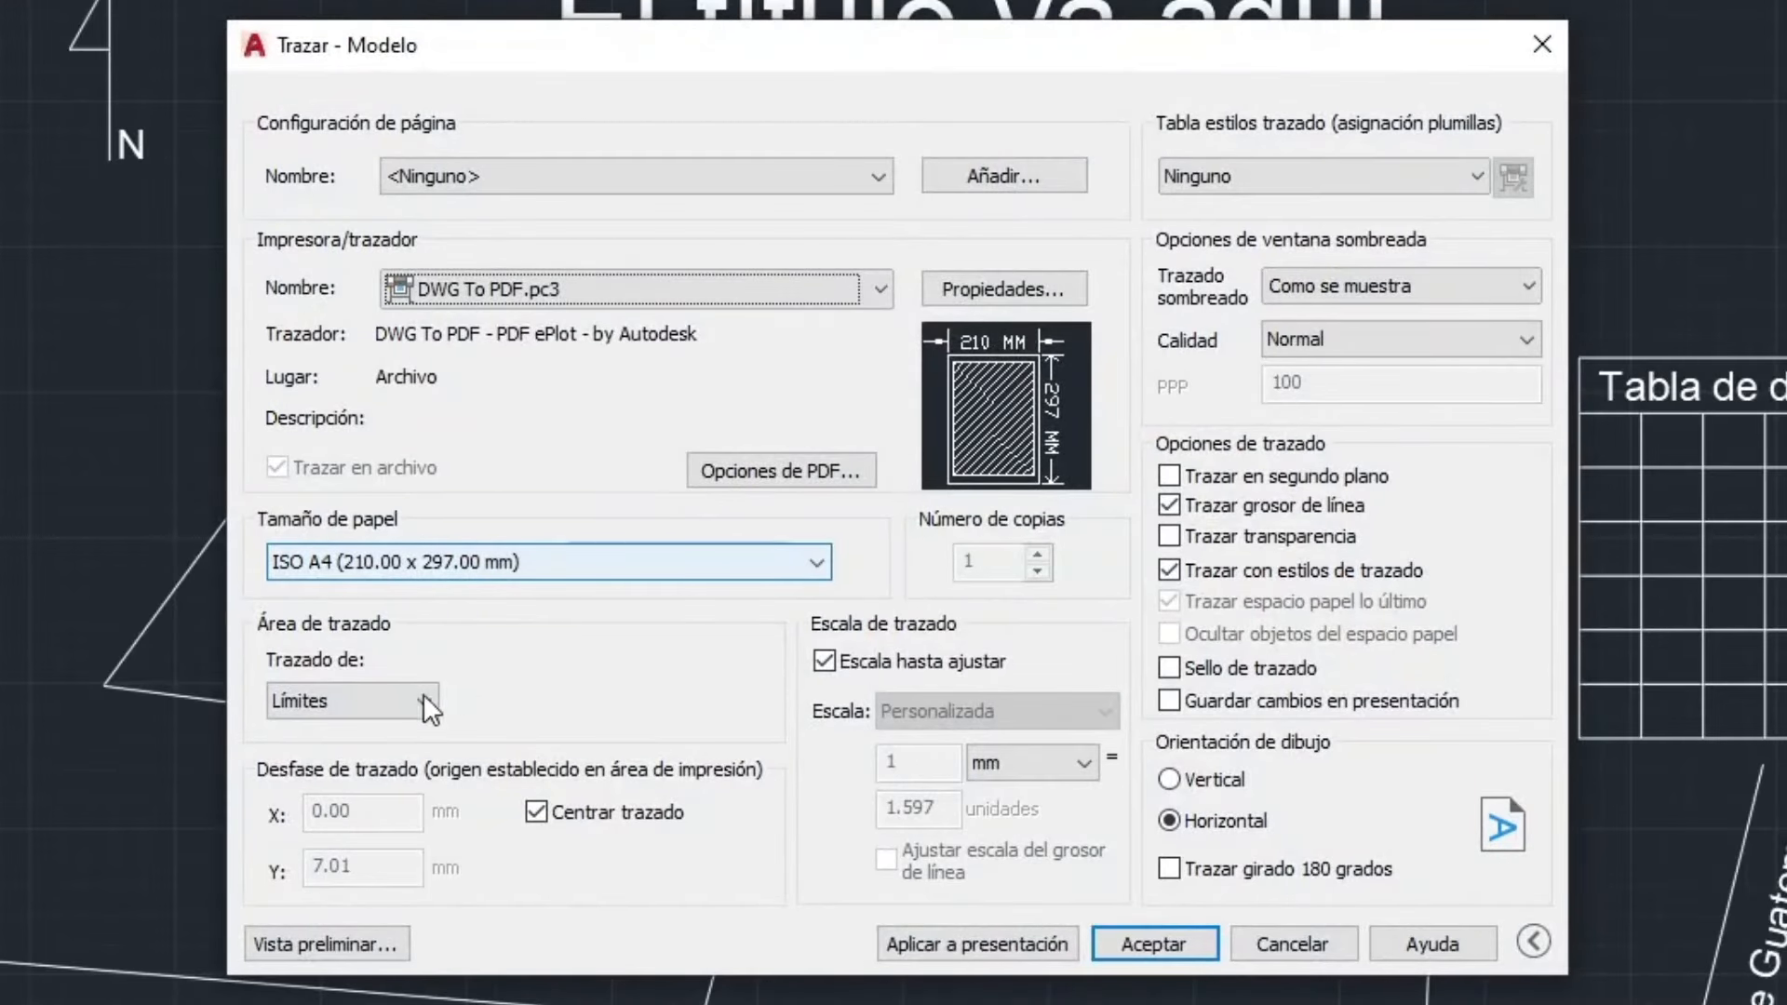
Change the plot area to Extensión, preview the plot and return to the plot settings.
left_click(424, 700)
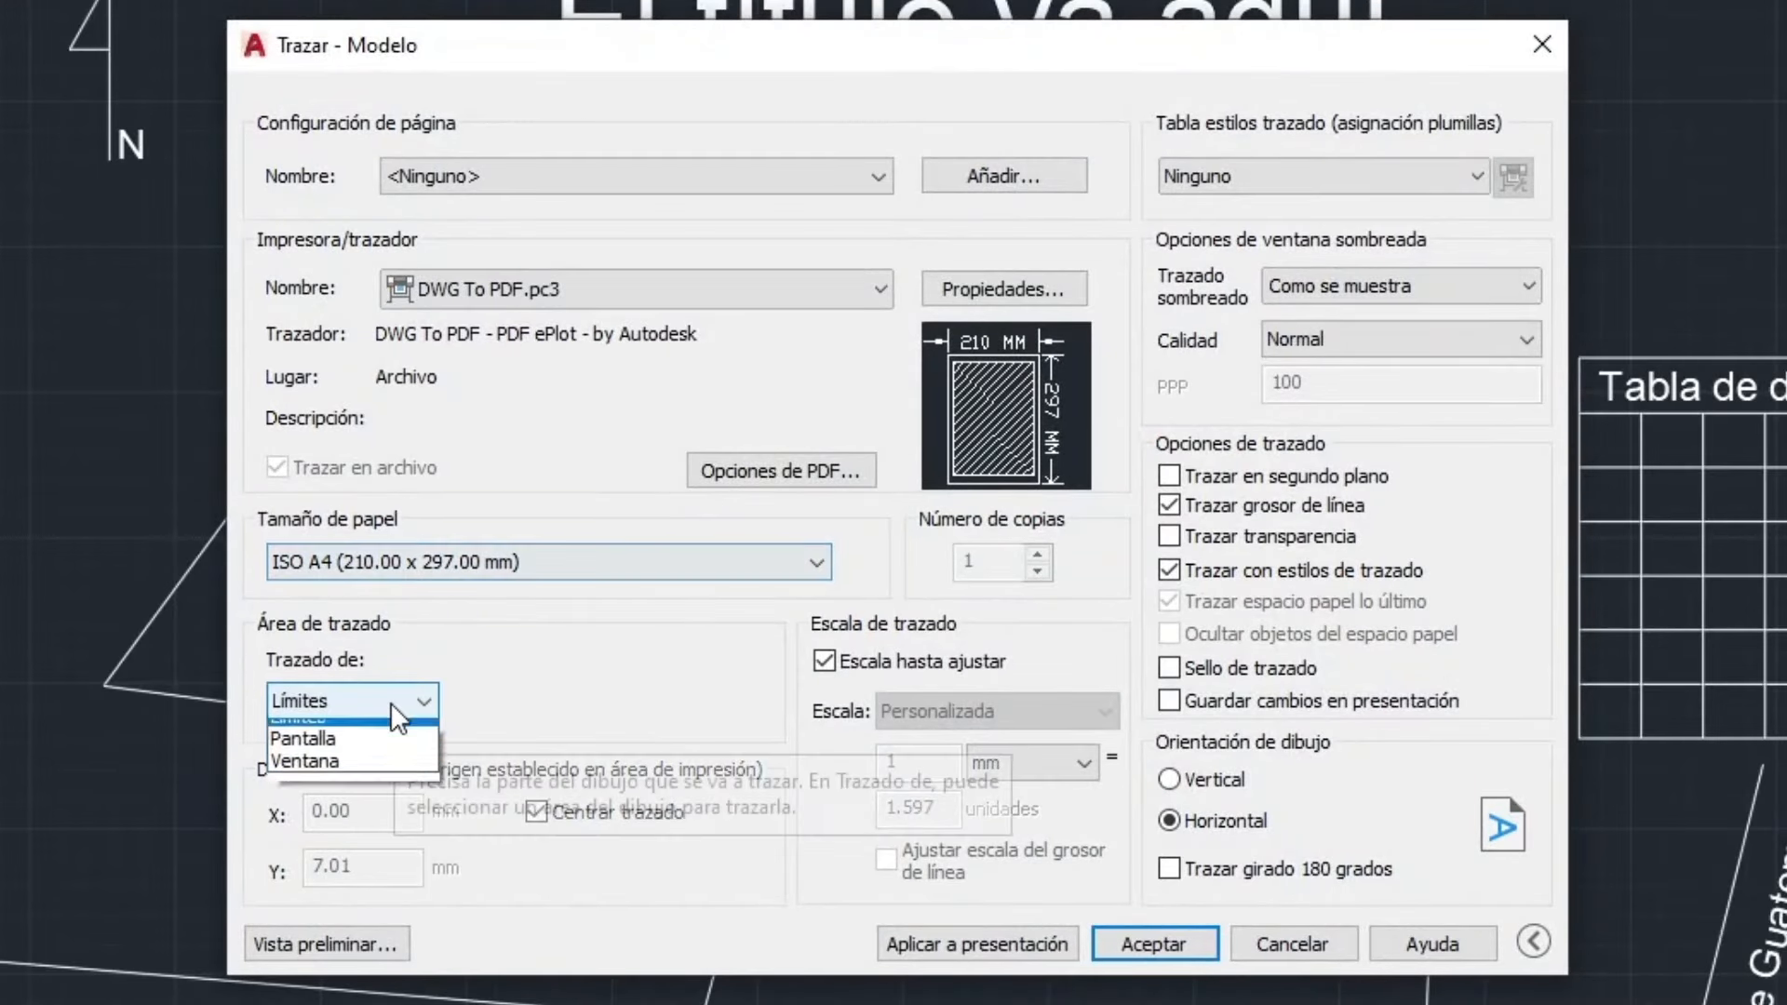
left_click(388, 732)
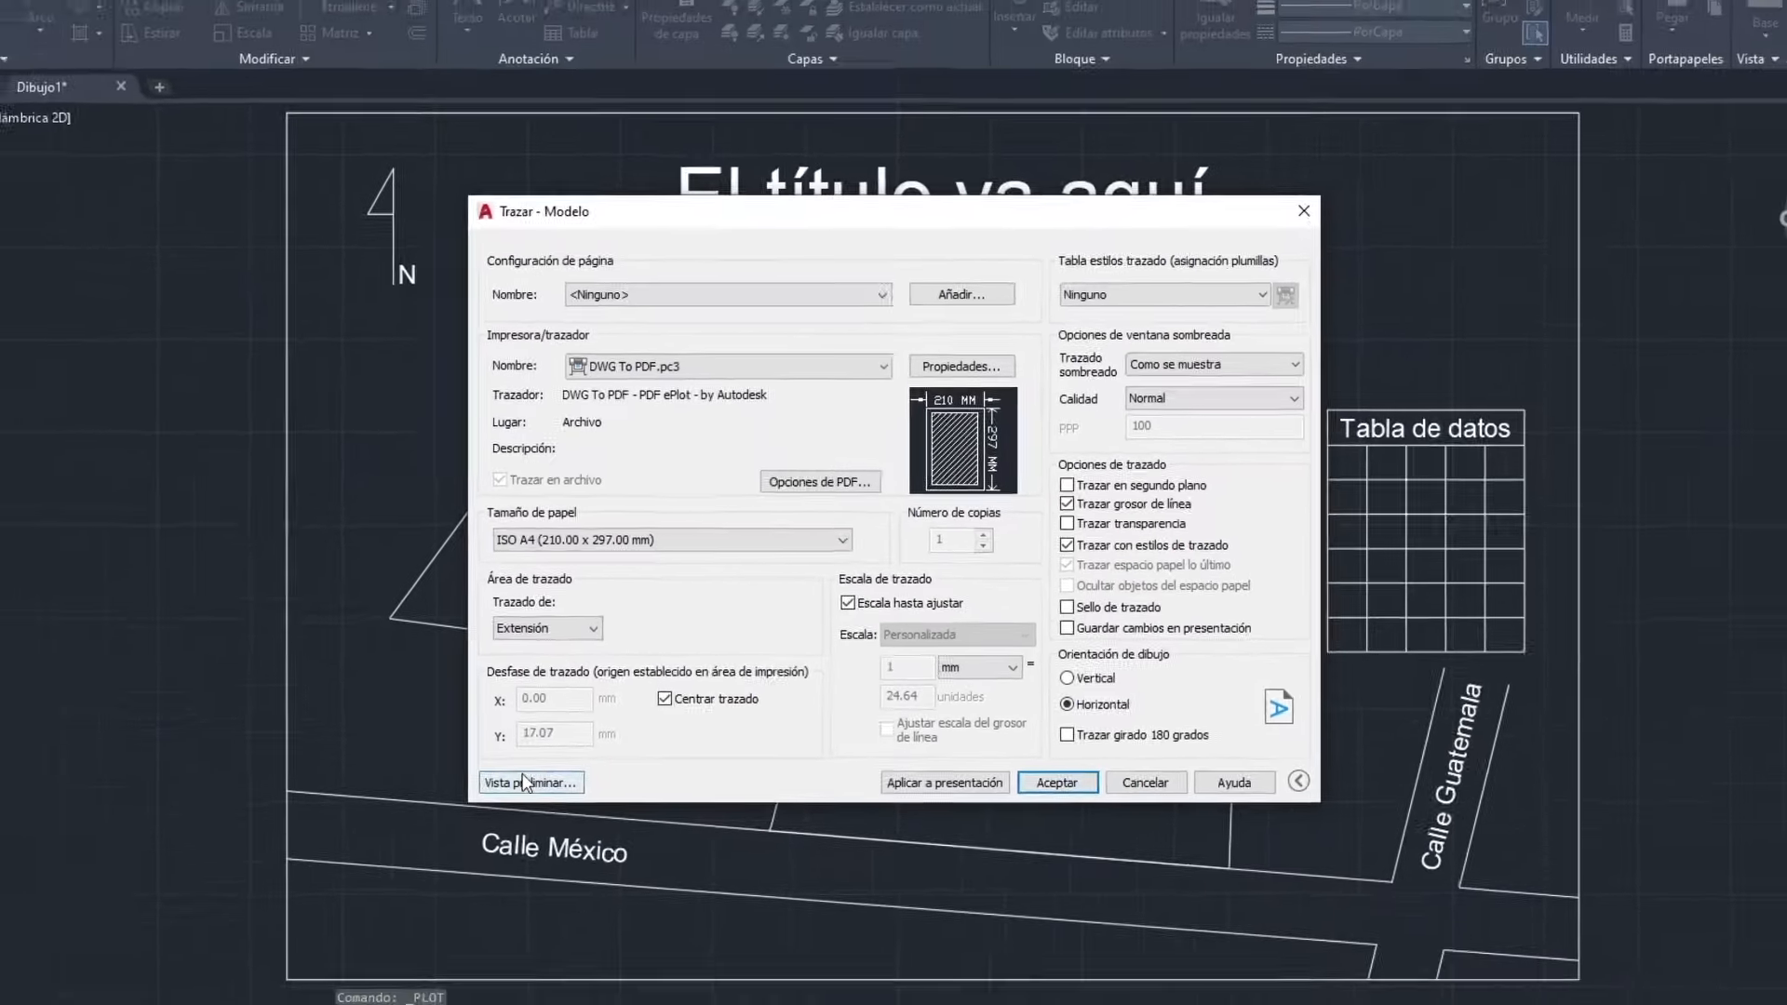
left_click(425, 866)
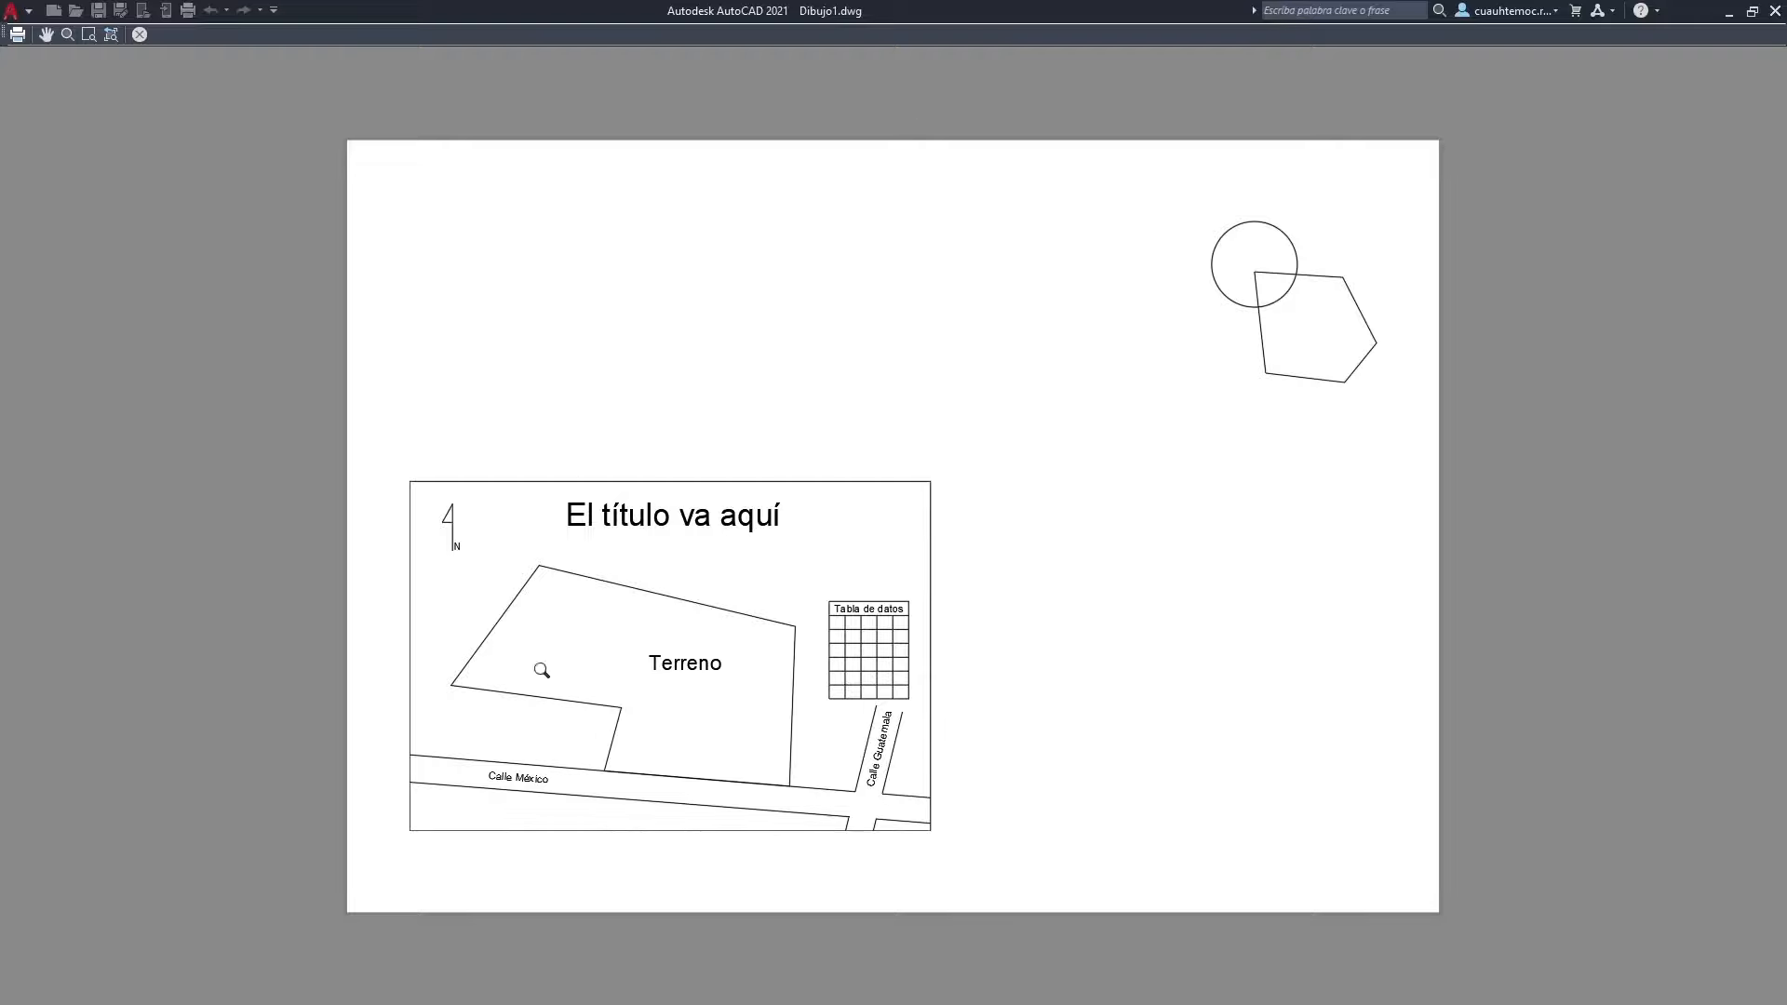
left_click(140, 34)
Set the plot area to Ventana using opposite corners of the sheet's border, preview the plot and return to the plot settings.
left_click(624, 609)
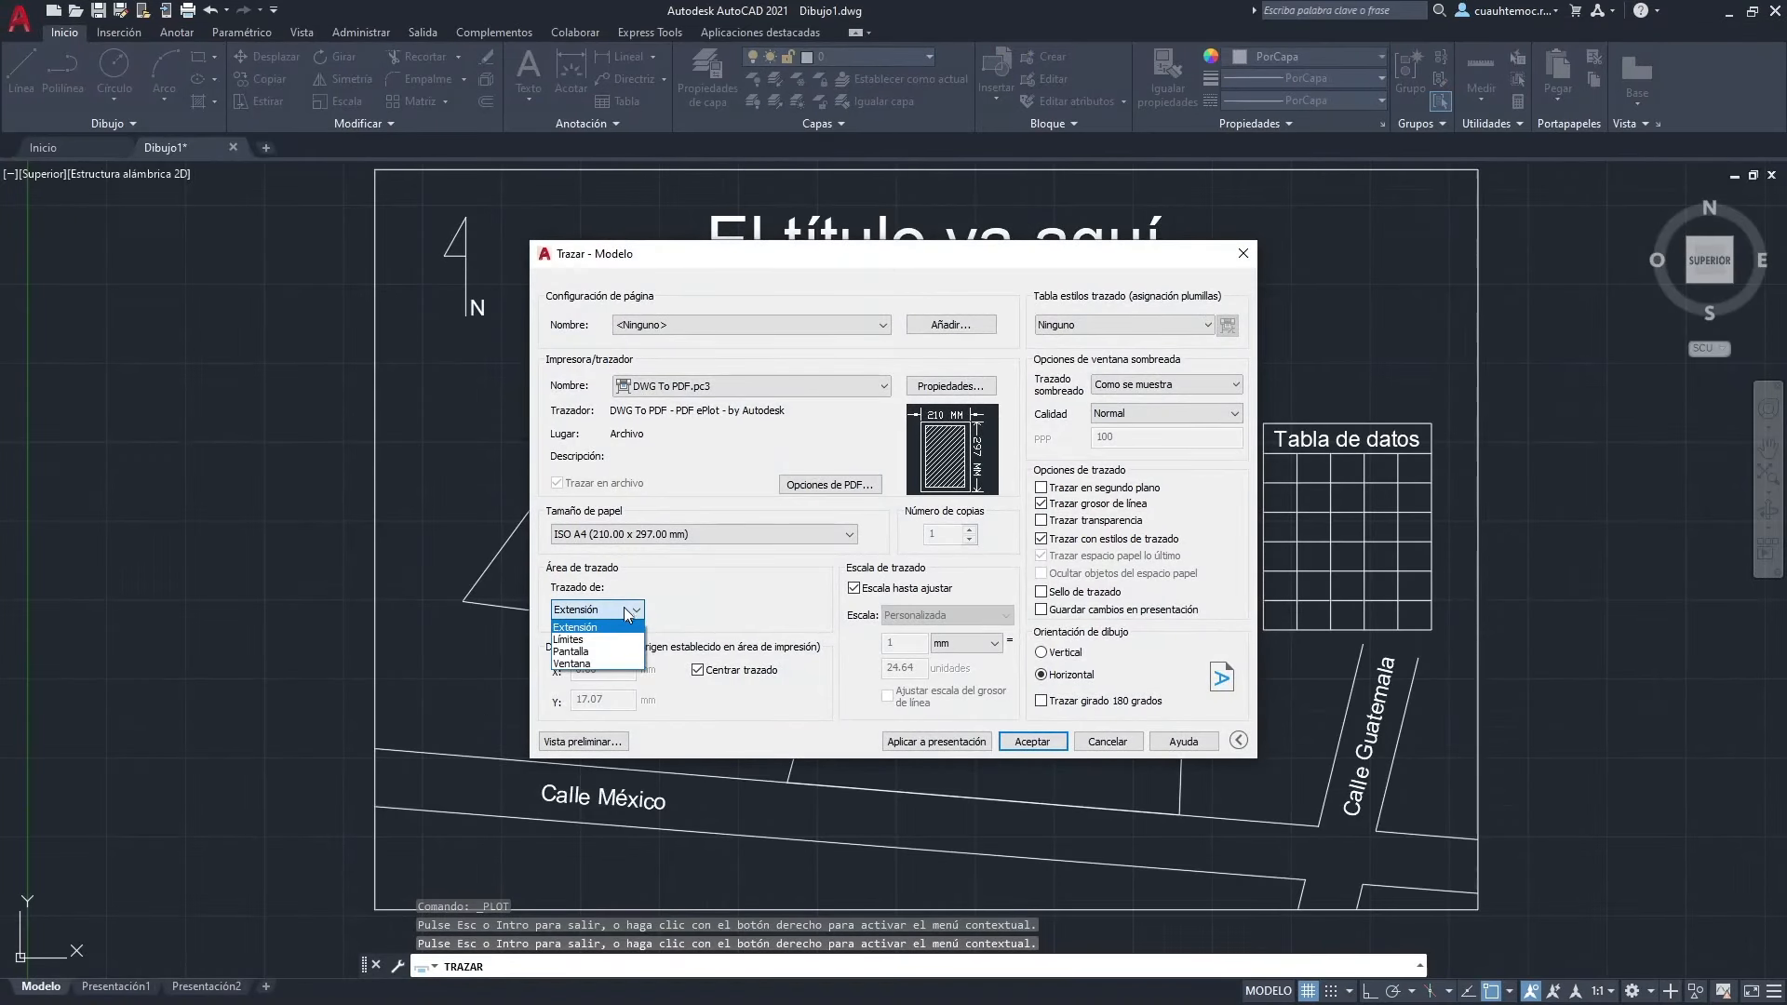
left_click(607, 664)
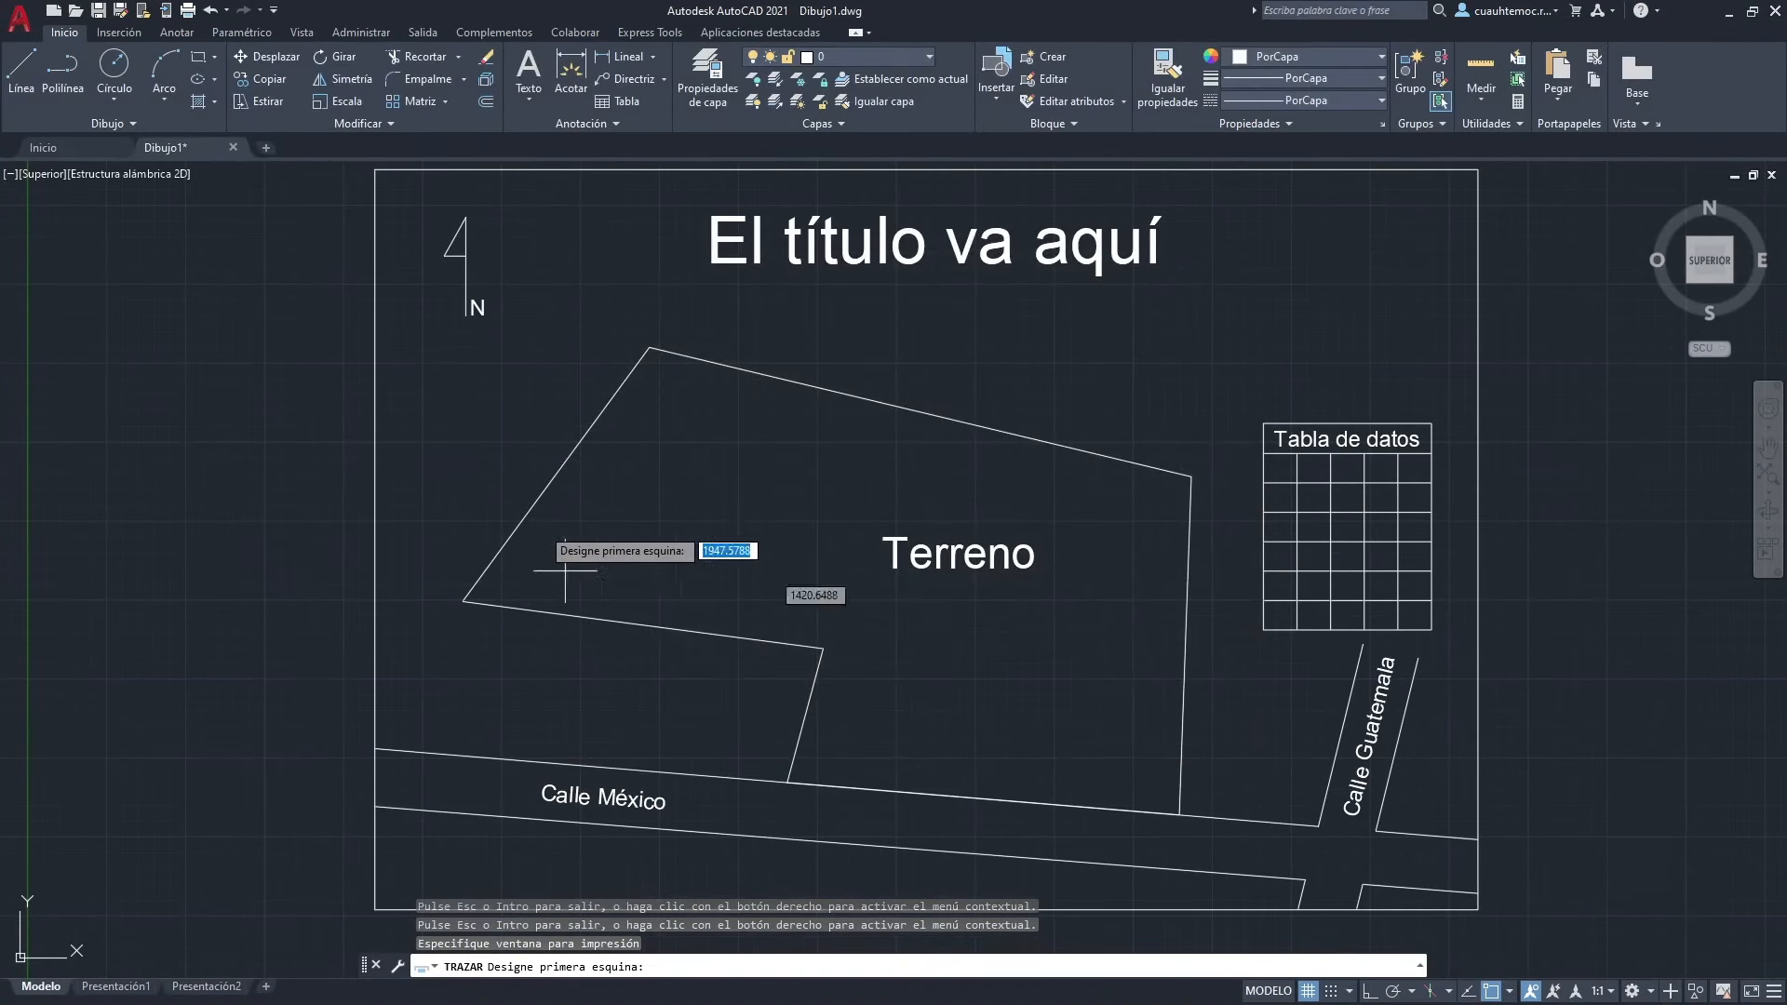
left_click(375, 170)
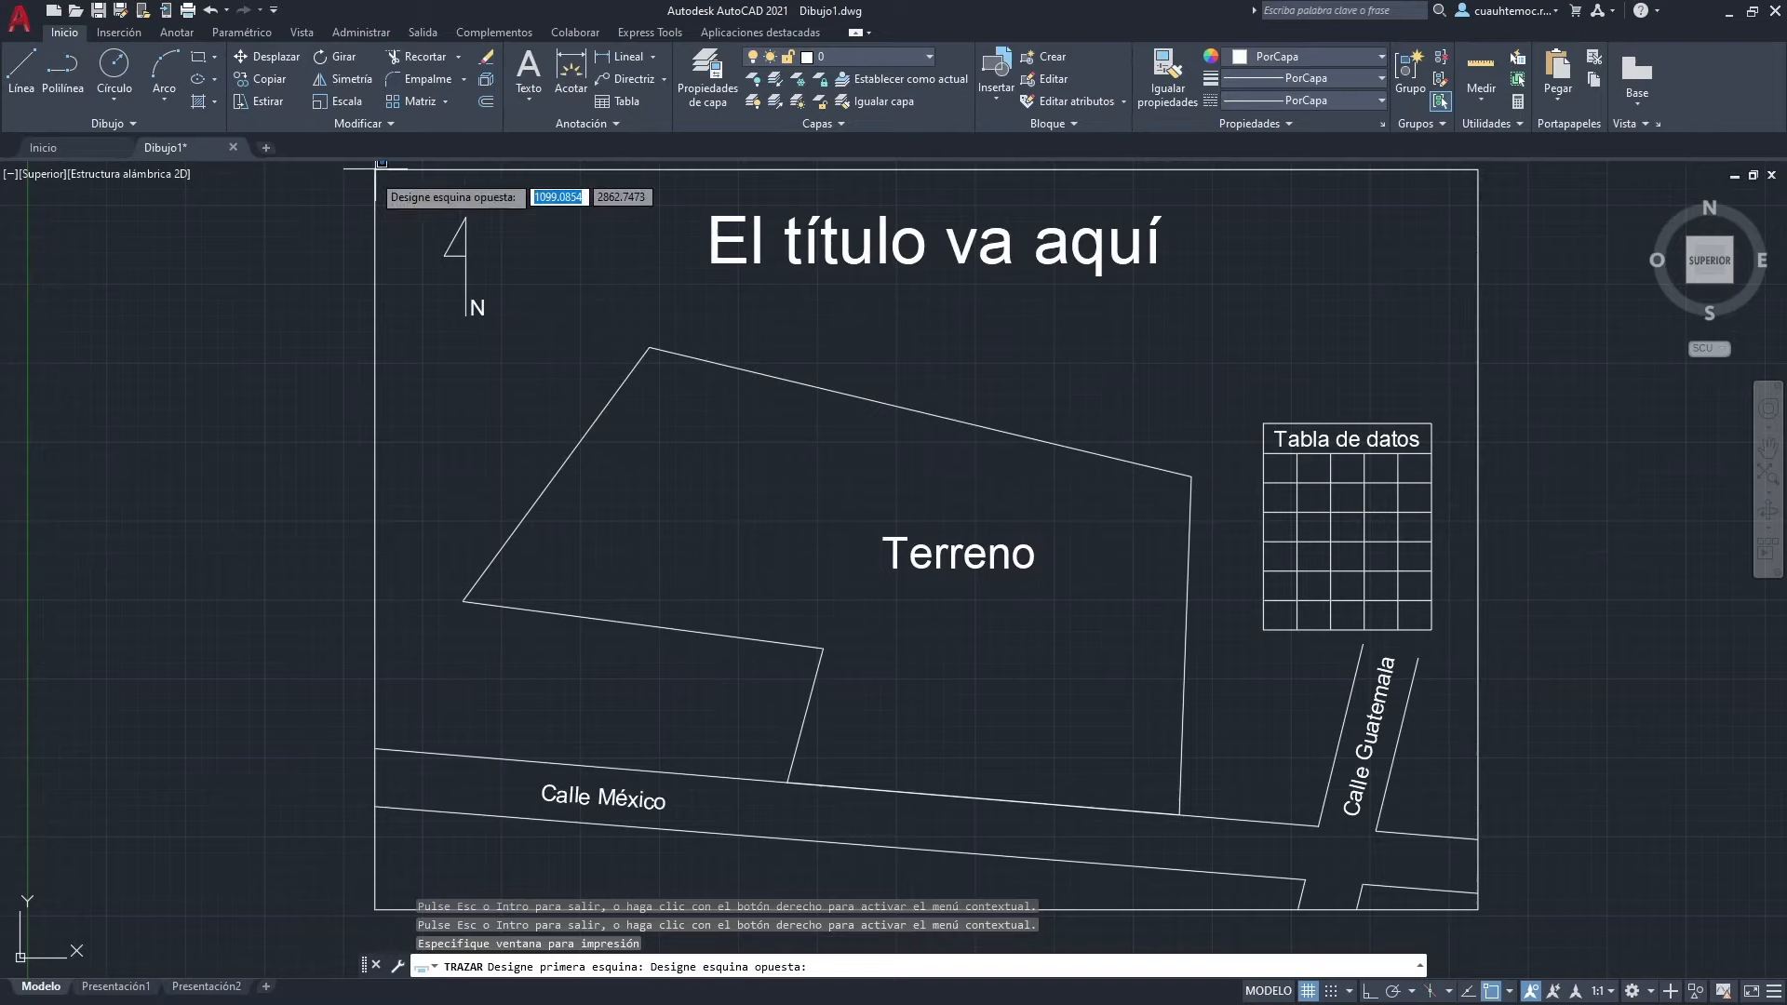
left_click(1478, 908)
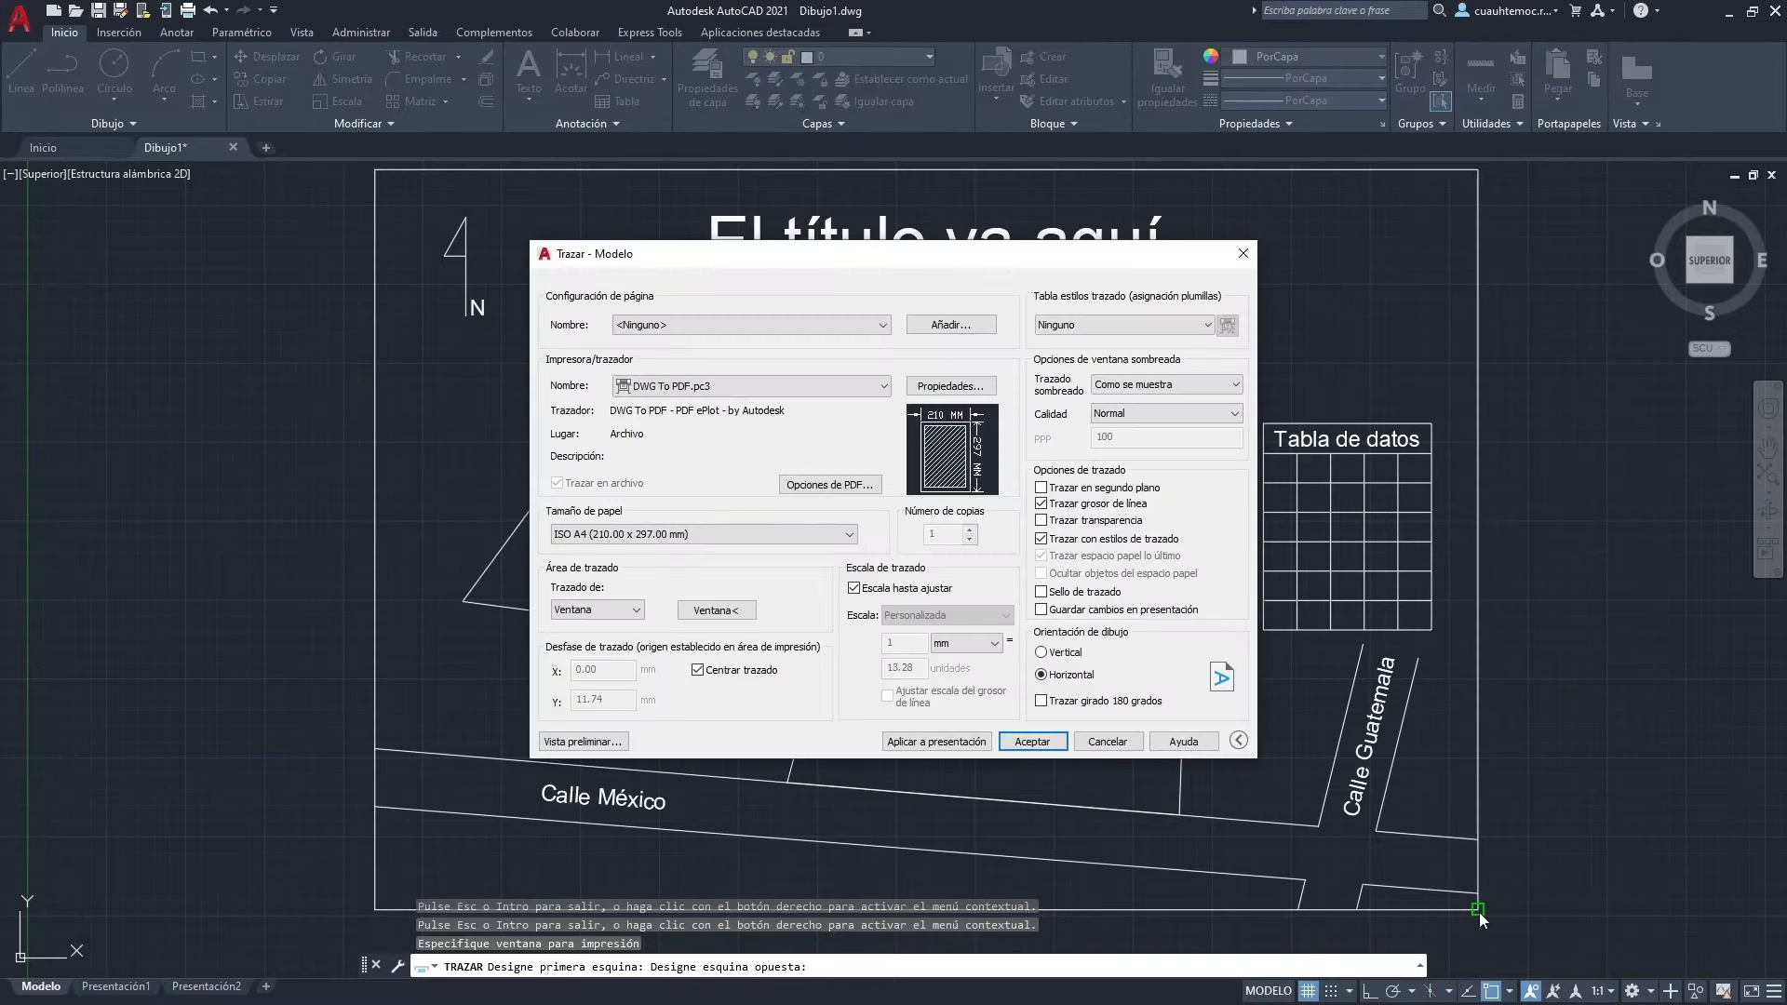
left_click(583, 741)
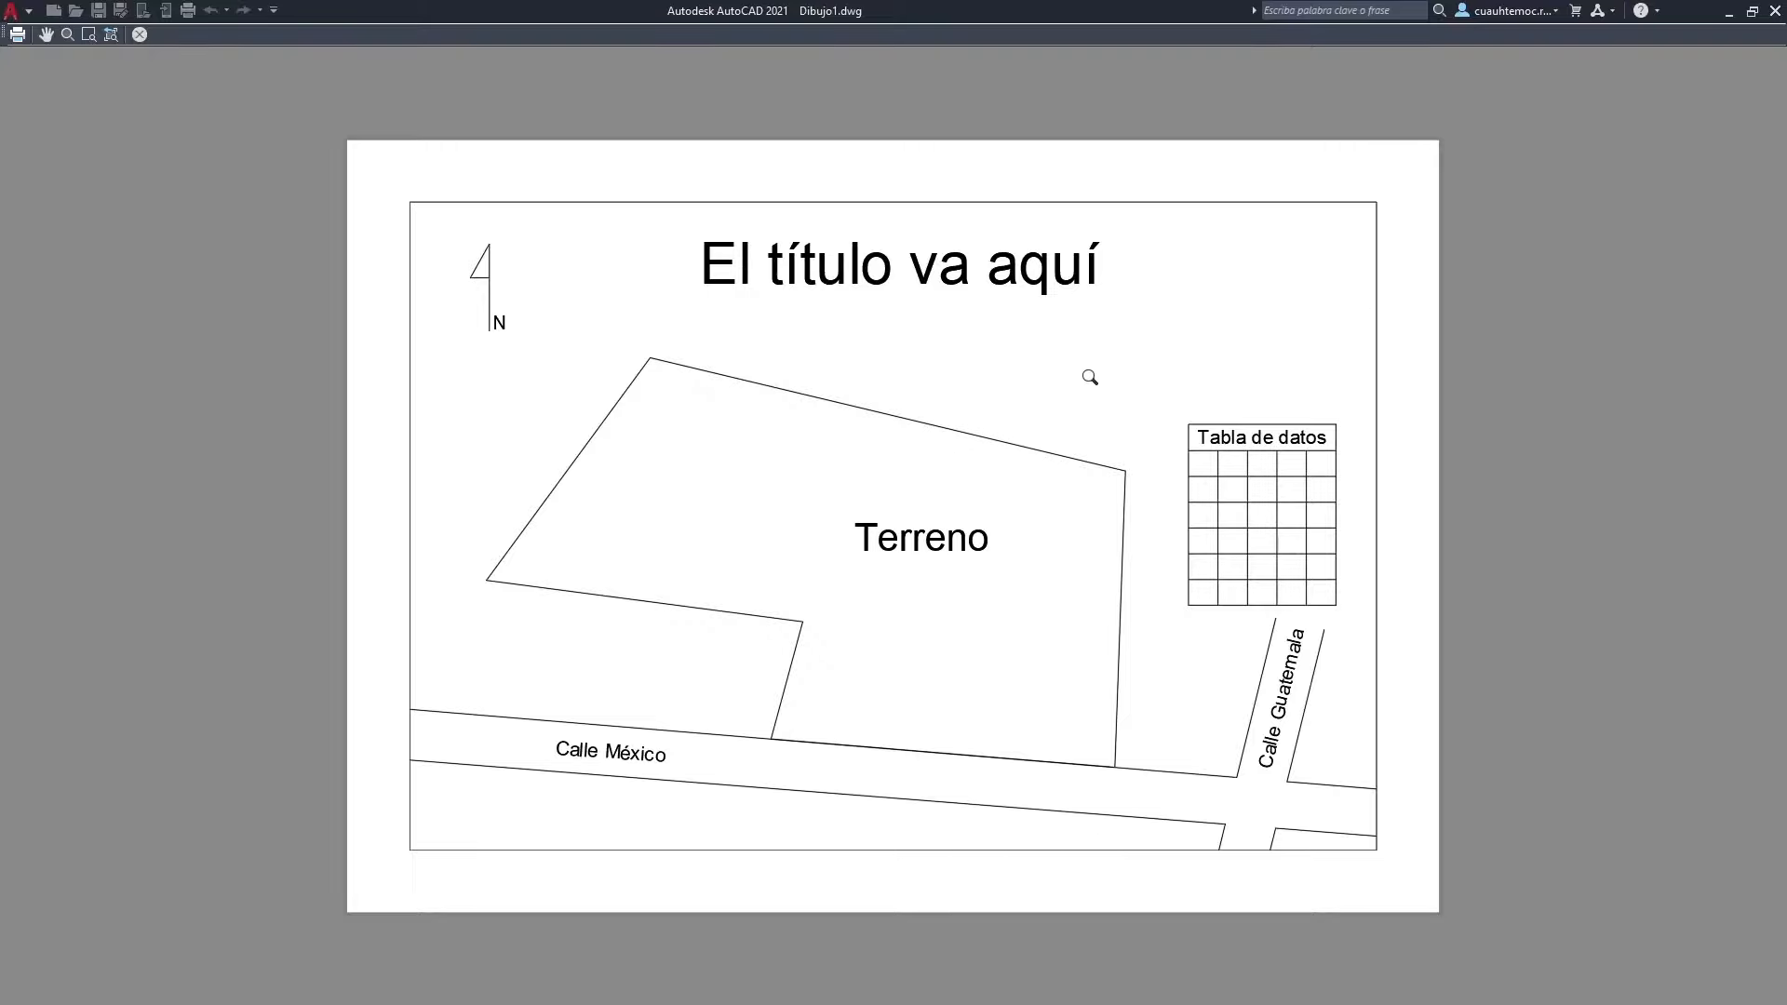
left_click(139, 34)
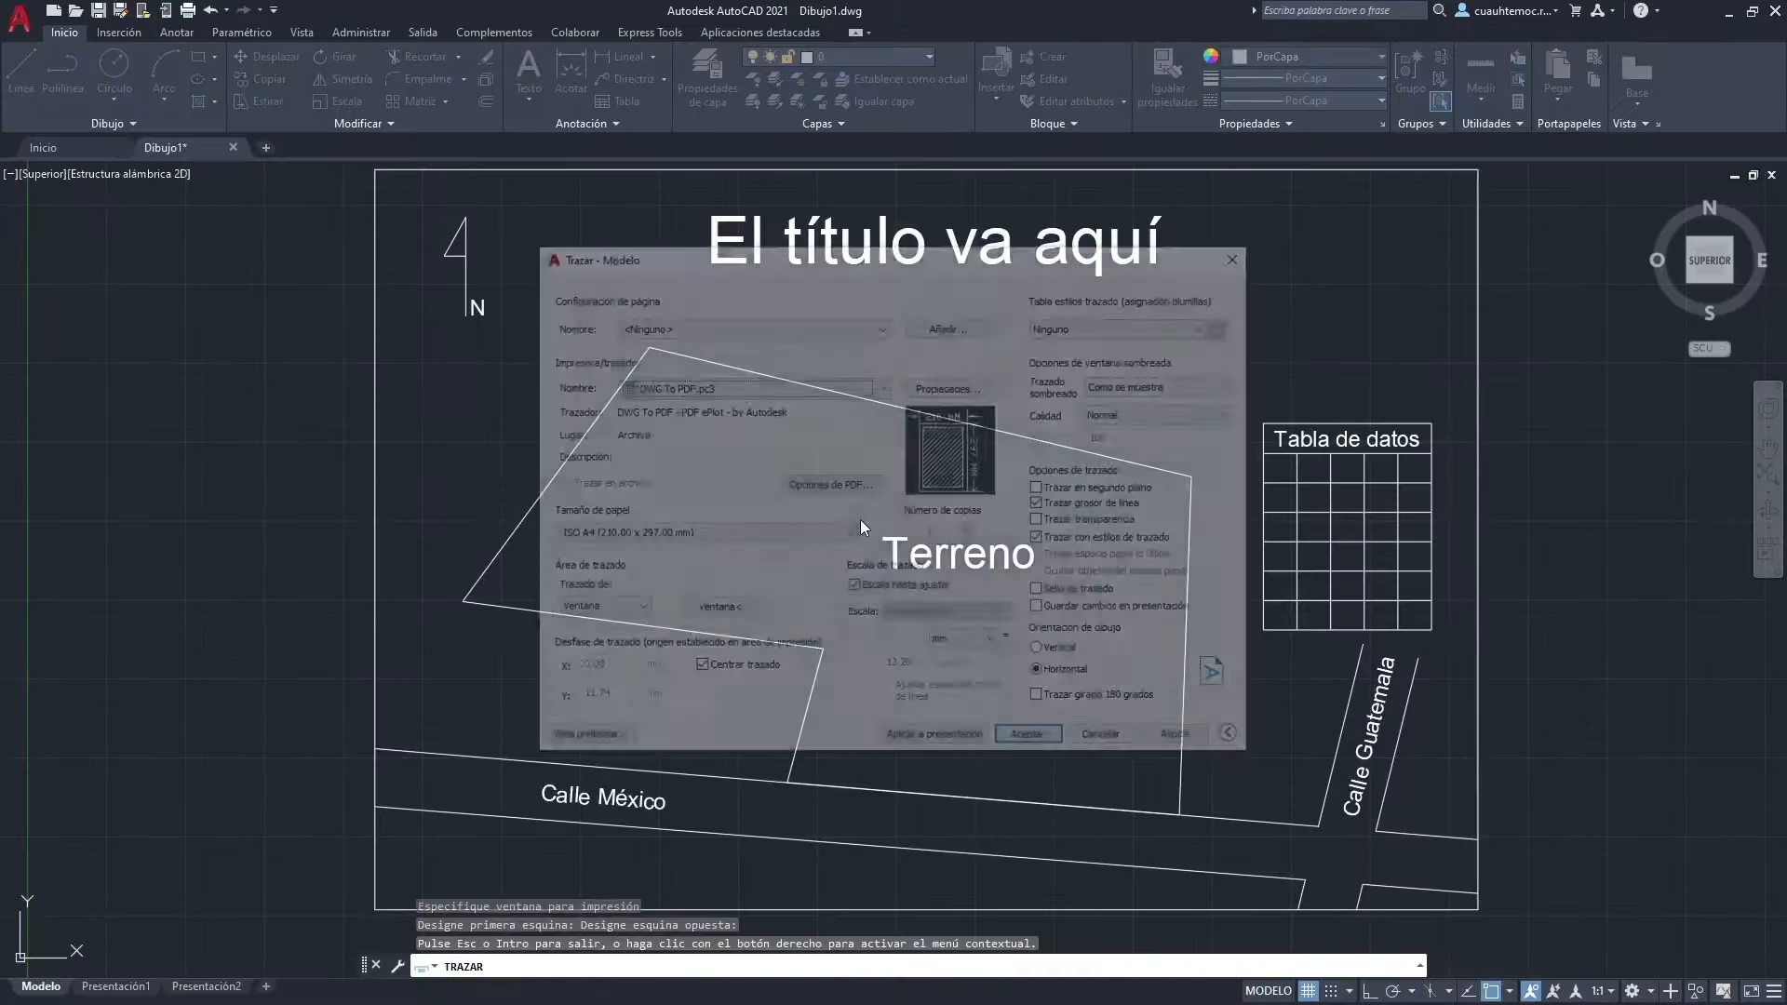
left_click(1029, 741)
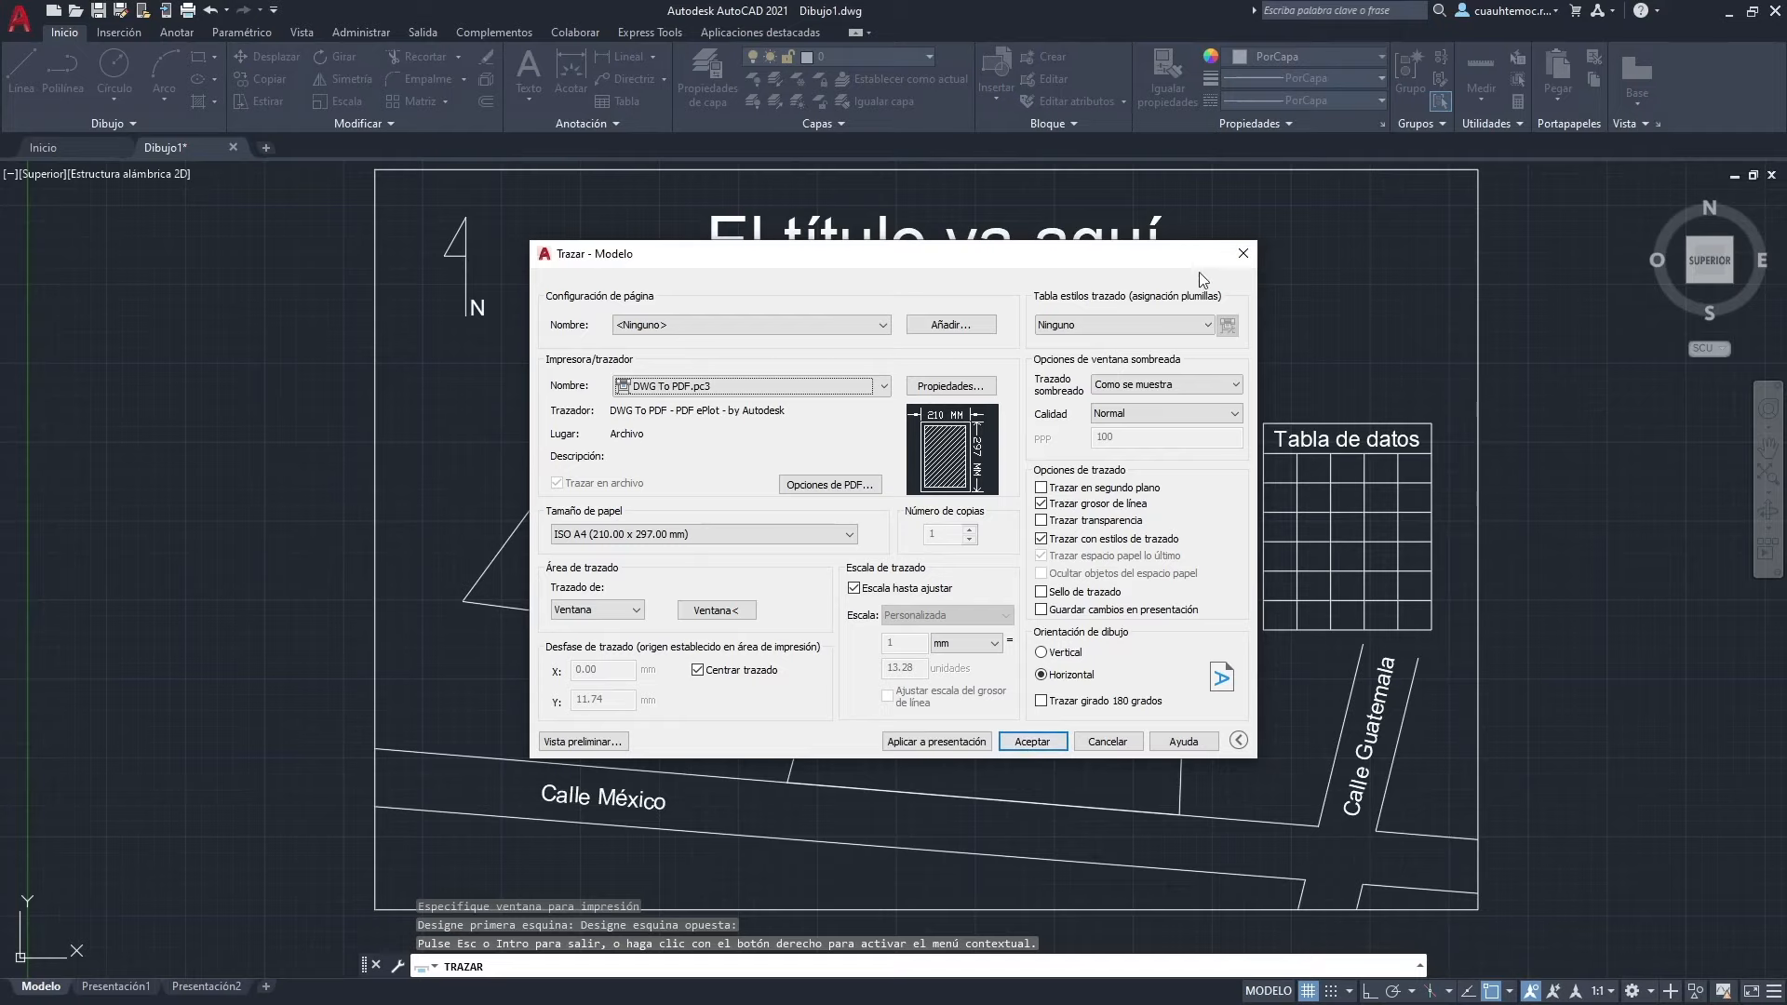